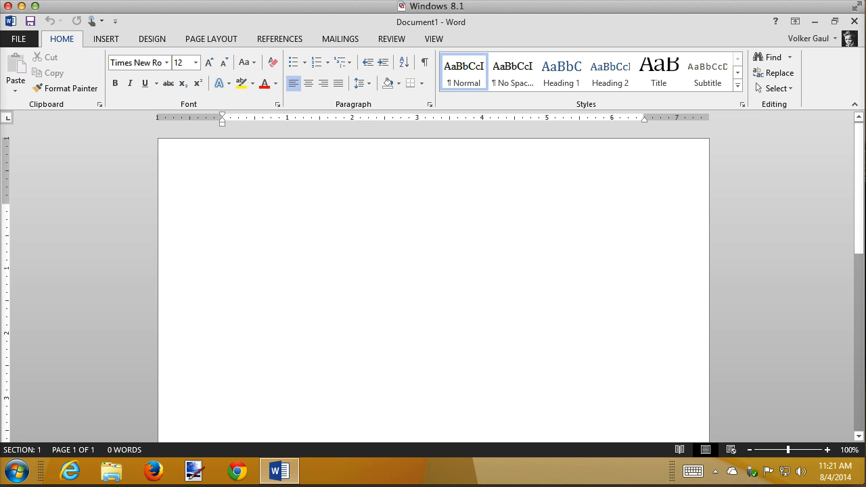
Enter a tab-separated line with Germany, Euro and .7451, and start a new line
type("Germany")
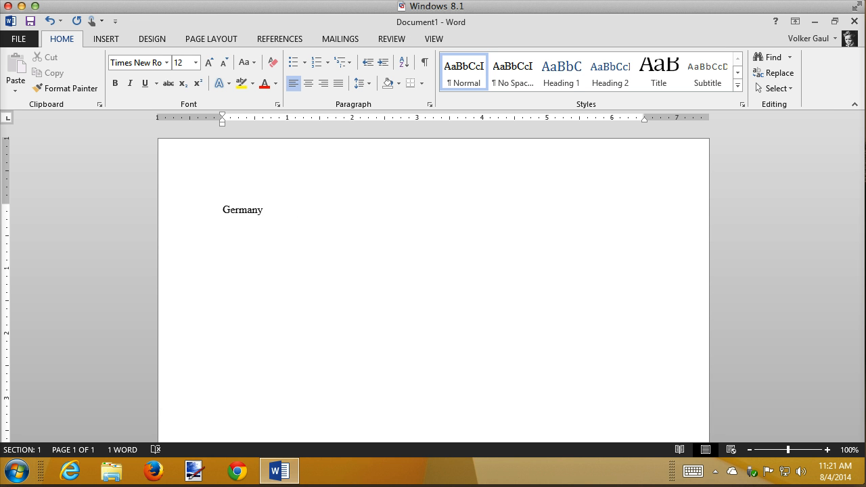
key("Tab")
type("Euro\t.7451")
left_click(830, 455)
left_click(830, 455)
left_click(830, 455)
left_click(830, 455)
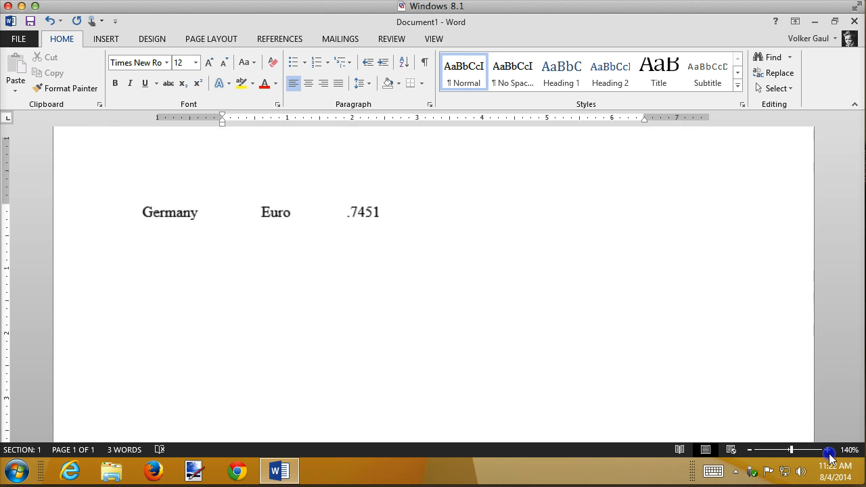
key("Return")
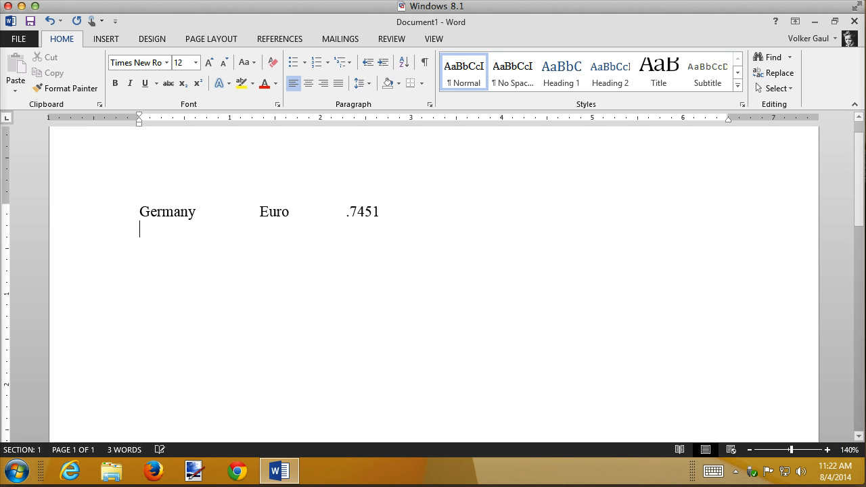
Enter a second tab-separated line with Canada, Dollar and 1.09185, and start a new line
type("Canada")
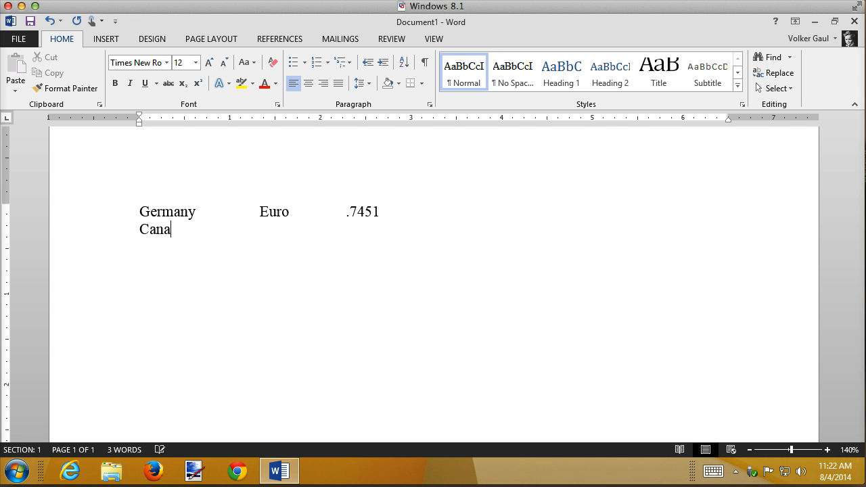
key("Tab")
type("Dollar")
key("Tab")
key("BackSpace")
key("BackSpace")
type("1.0")
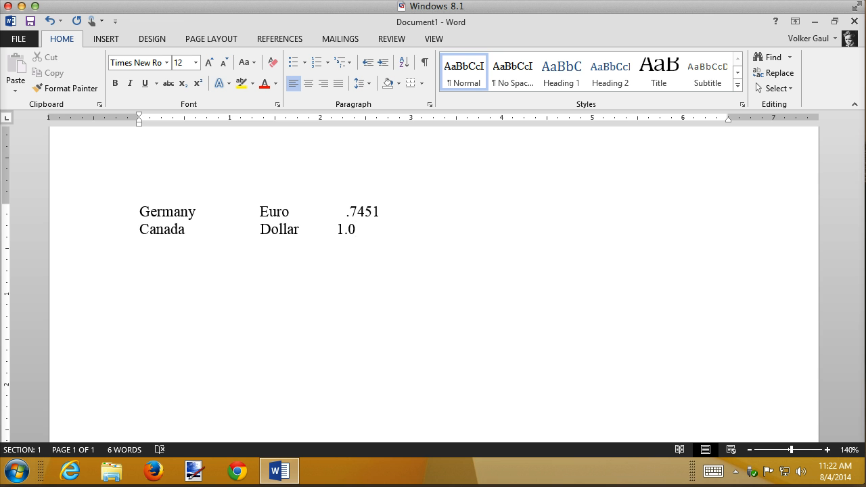
type("9185")
key("Return")
Begin the third line with Great Britain and Pound, aligning Pound under the other currencies with spaces
type("Great Brea")
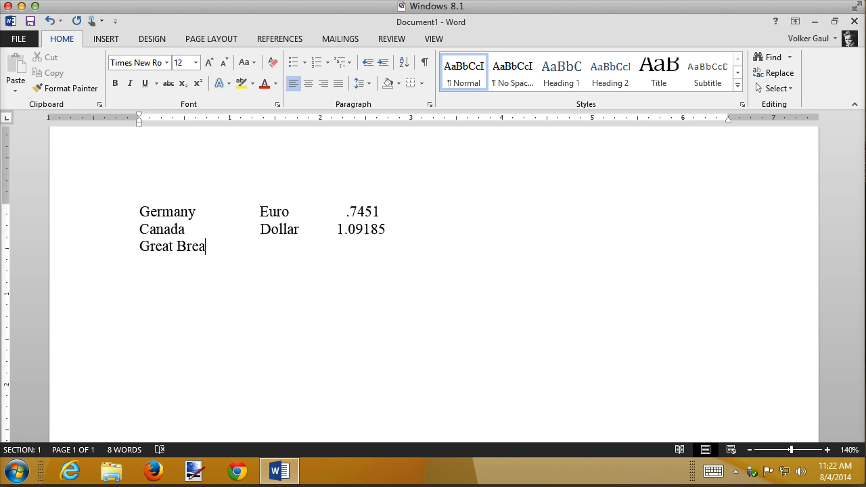
key("BackSpace")
key("BackSpace")
type("itain")
key("Tab")
key("BackSpace")
key("BackSpace")
type("n           Pound")
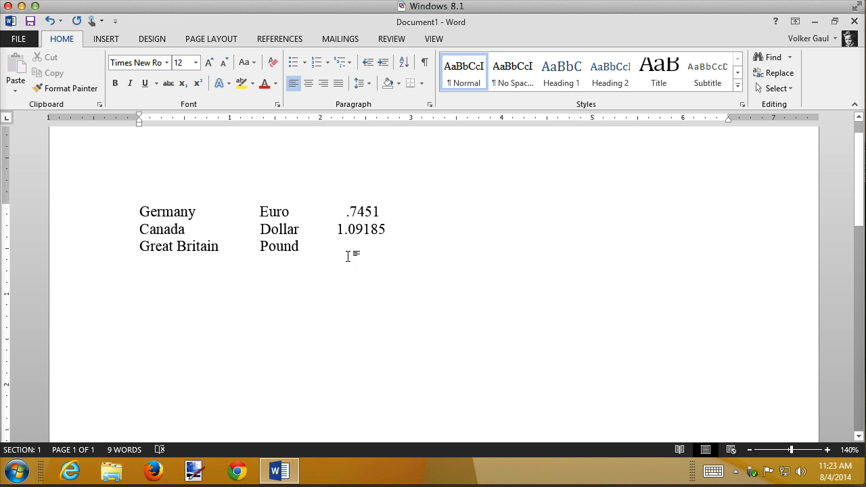
Complete the Great Britain line with the exchange rate .583
key("Tab")
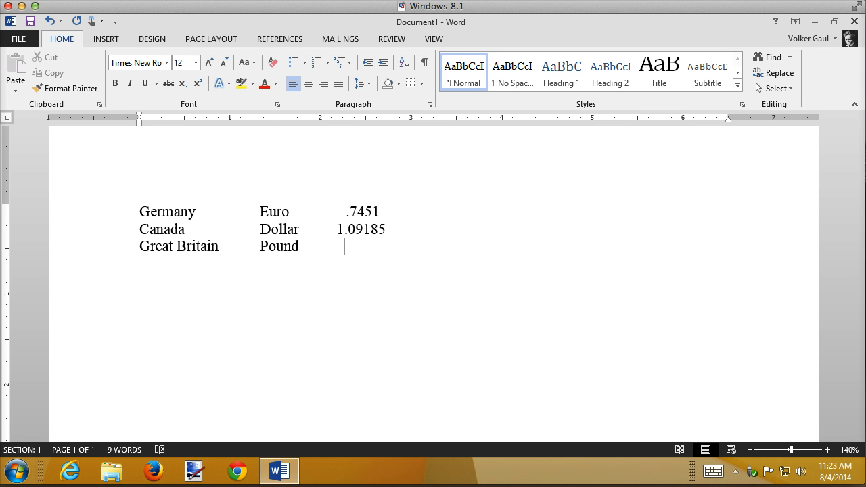
type(".583")
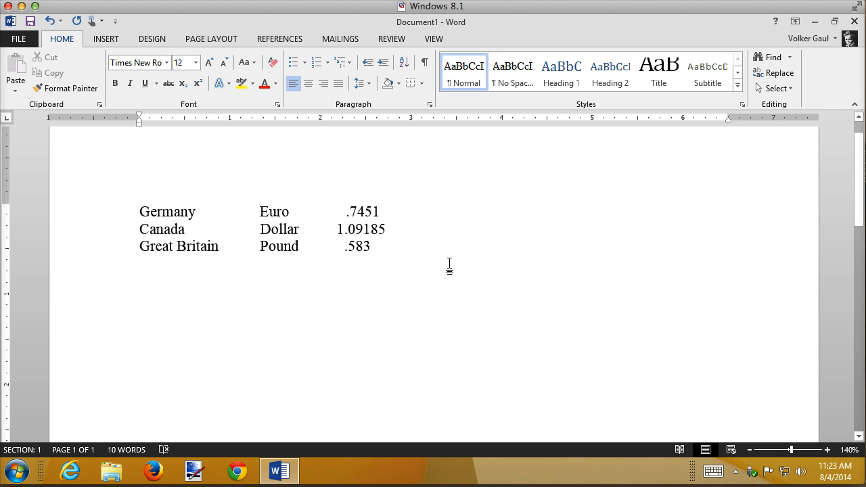
Delete all three currency lines from the document
left_click_drag(95, 215, 84, 264)
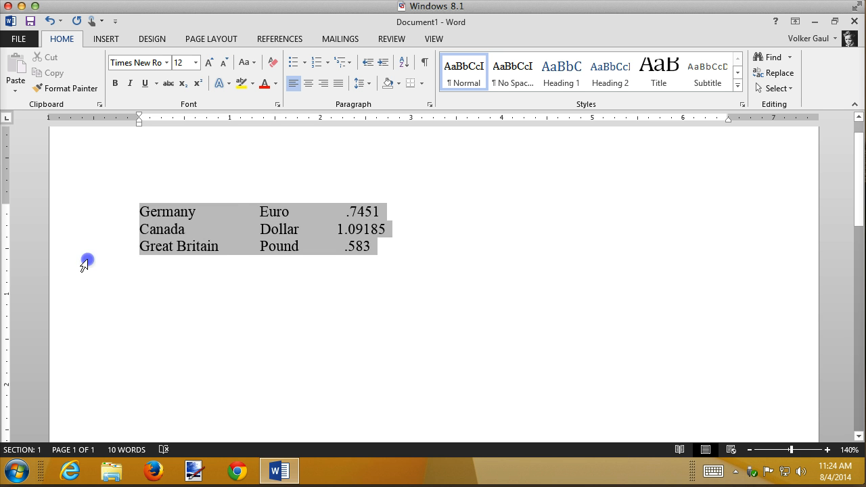
key("Delete")
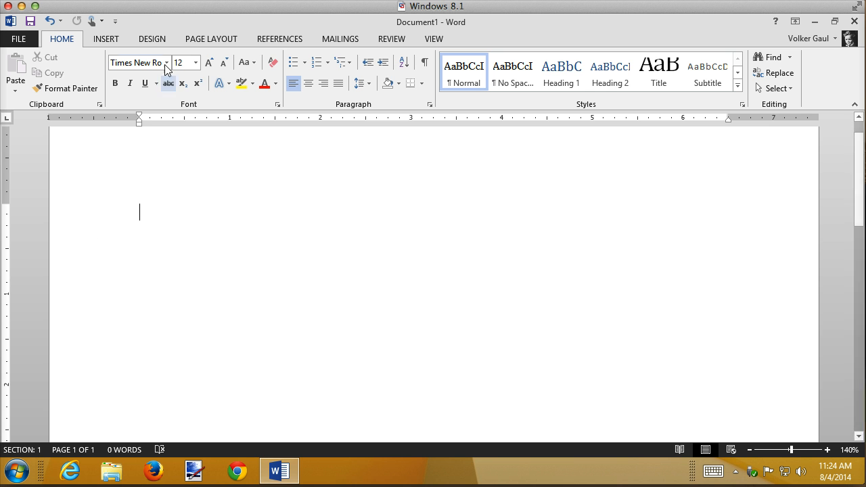
Insert a Next Page section break and set the new second section to landscape orientation
left_click(114, 39)
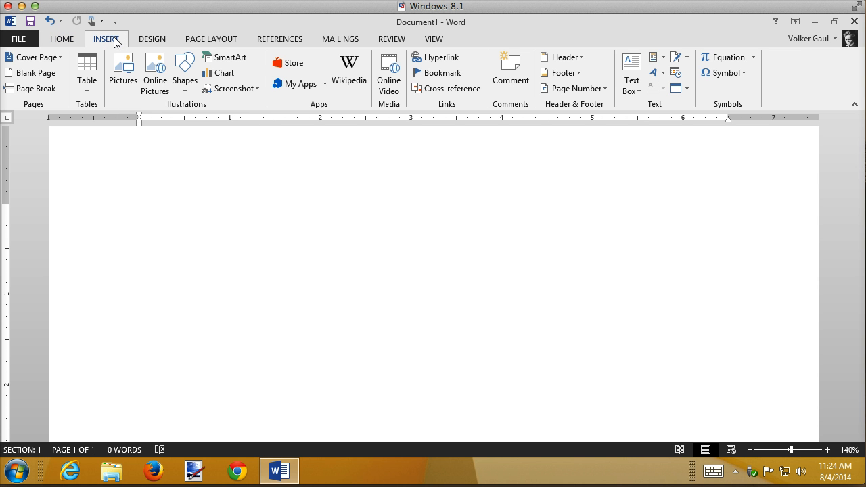
left_click(212, 38)
left_click(166, 57)
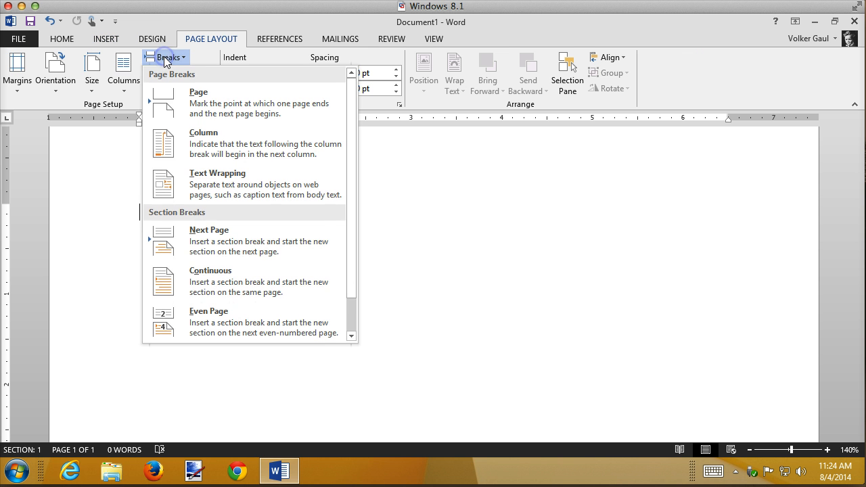
left_click(193, 241)
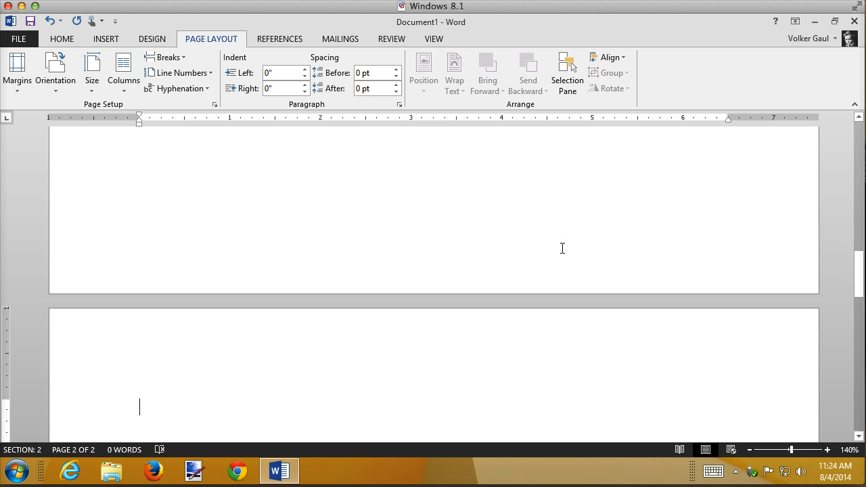
left_click(58, 75)
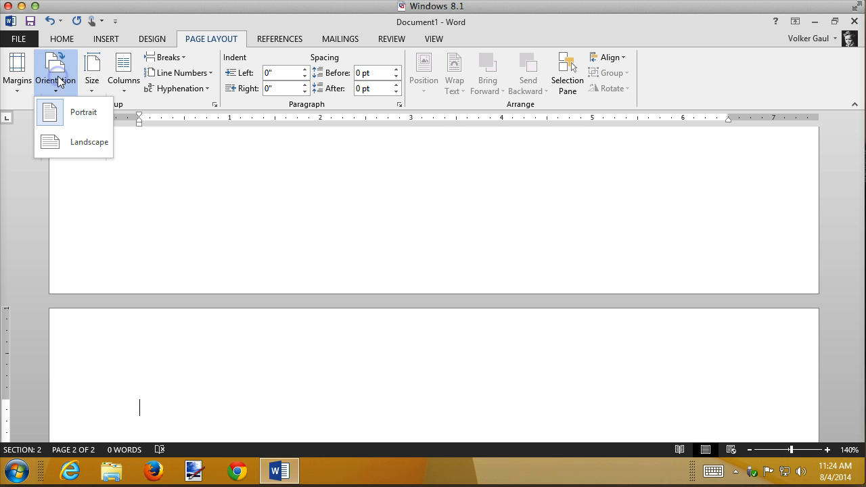
left_click(60, 142)
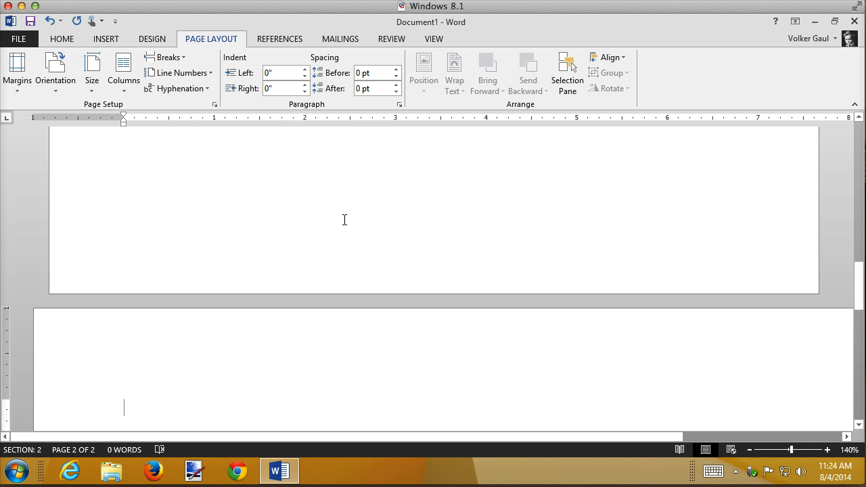
Return to the start of the document's first page
key("ctrl+Home")
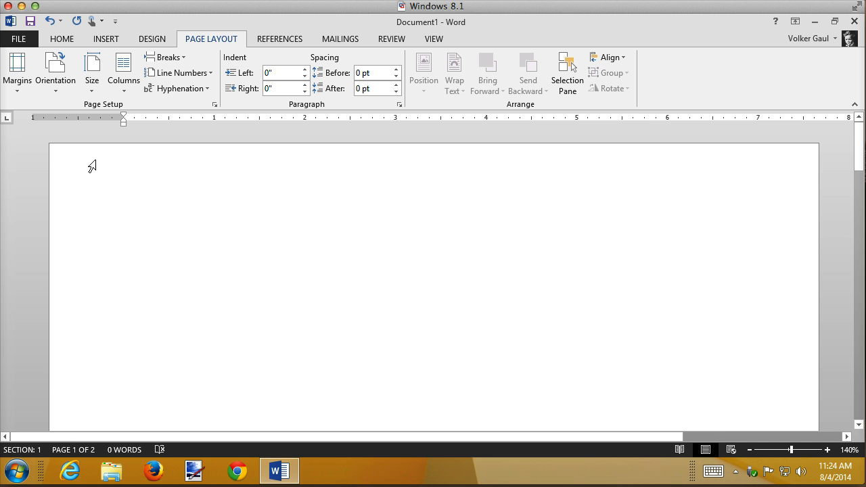
left_click(154, 175)
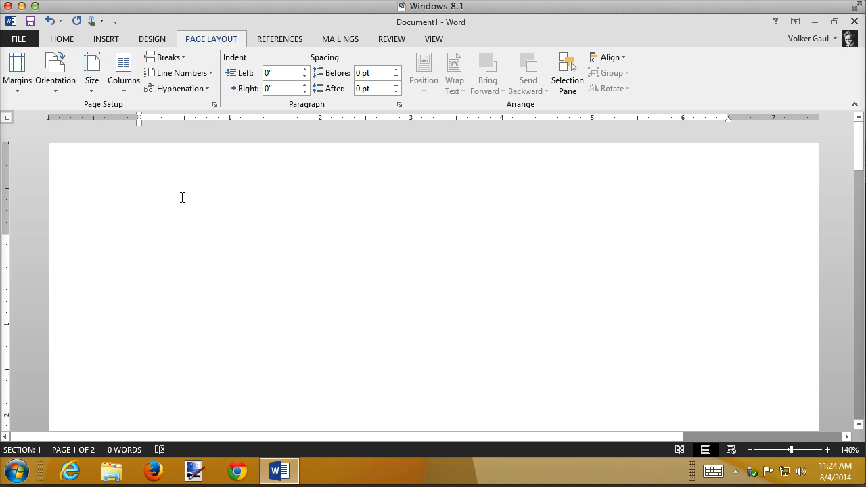
left_click(153, 242)
left_click(157, 242)
left_click(151, 235)
type("sdfg")
key("BackSpace")
key("BackSpace")
key("BackSpace")
key("BackSpace")
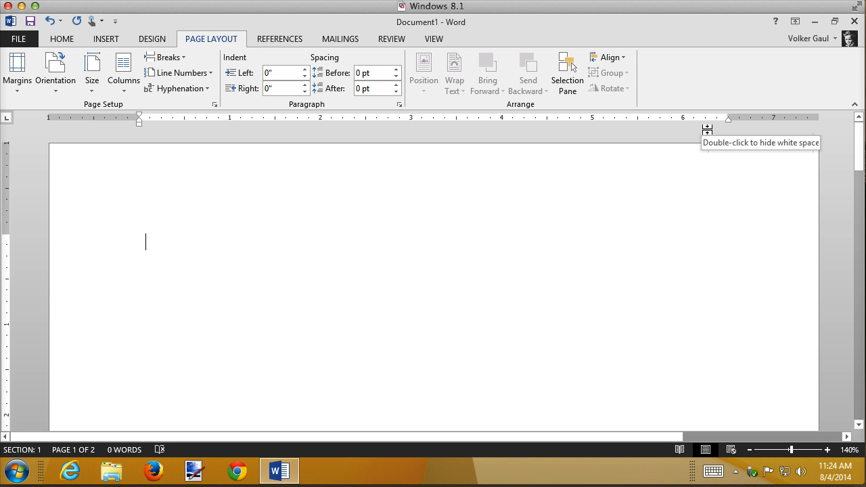
type("q")
key("BackSpace")
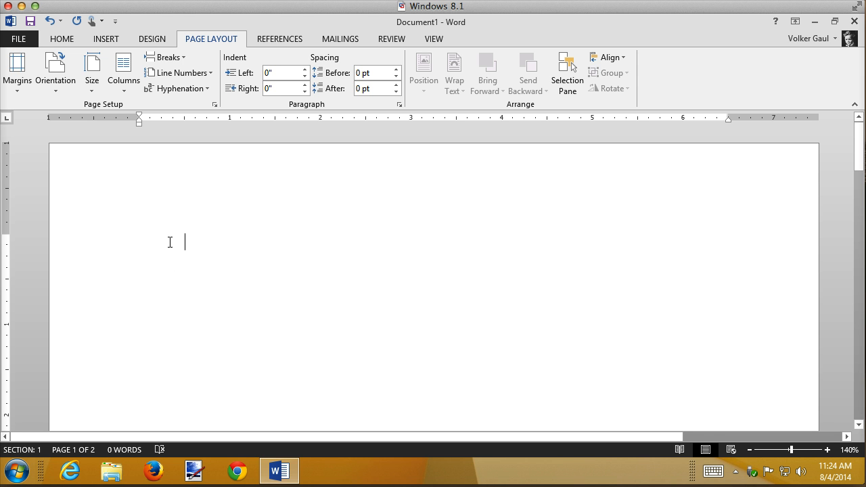
left_click(142, 244)
left_click(178, 280)
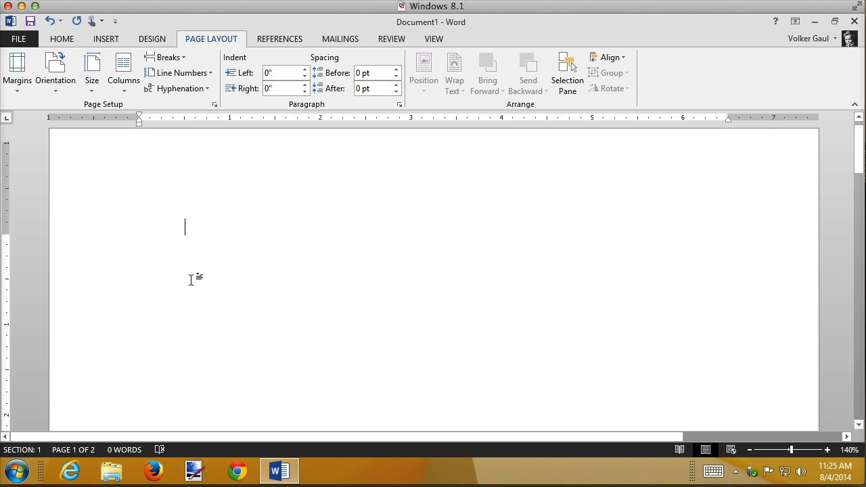
type("daf")
key("BackSpace")
key("BackSpace")
key("BackSpace")
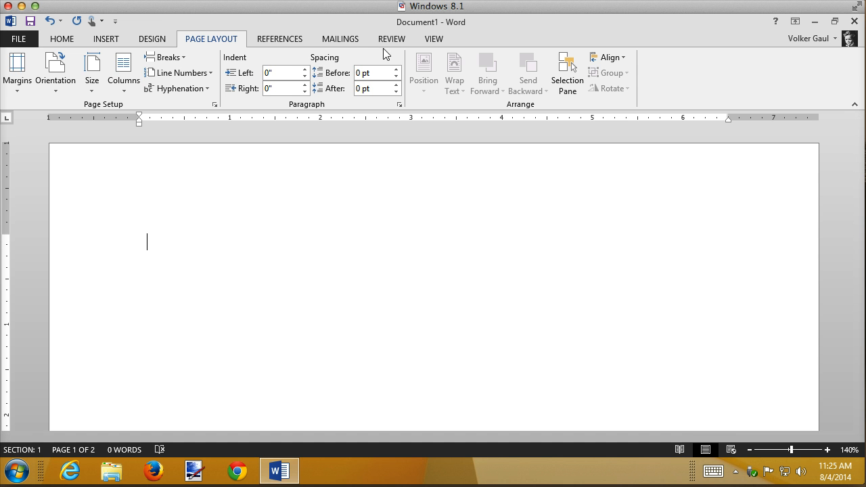
Open the first section's header for editing on page 1
left_click(444, 40)
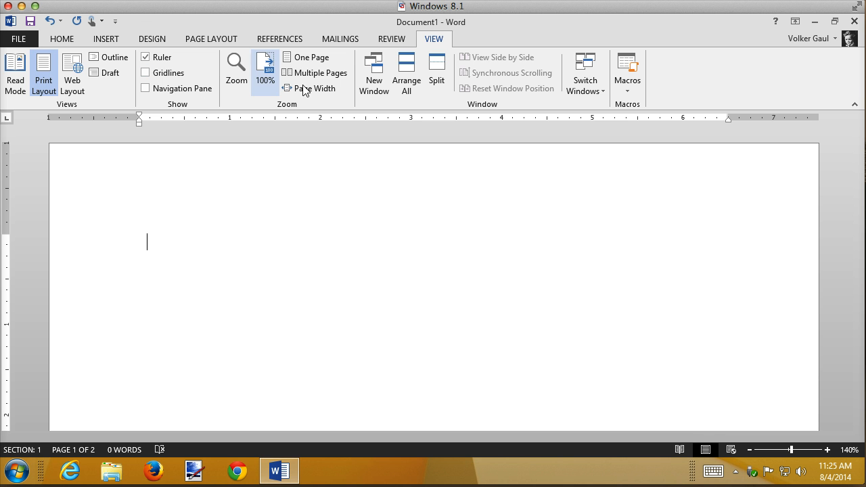
left_click(97, 41)
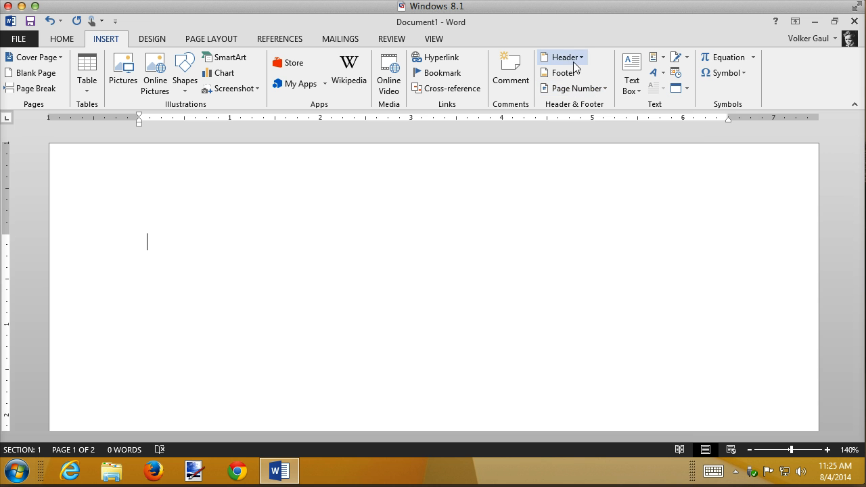
left_click(584, 58)
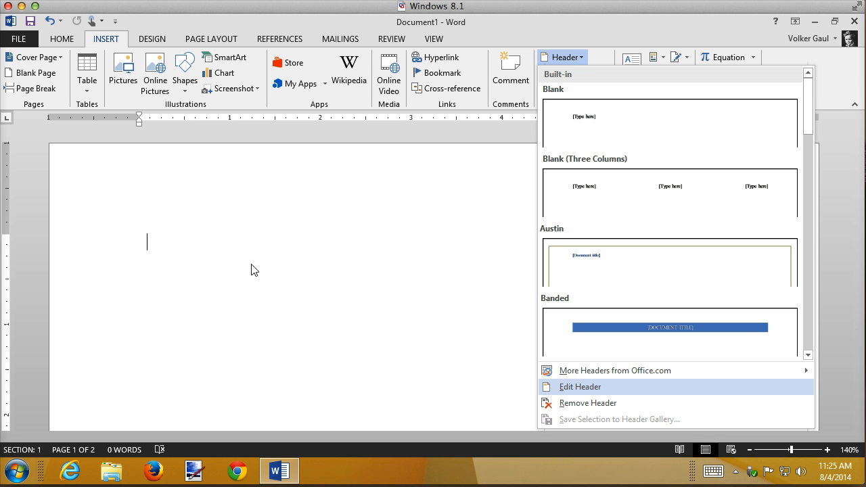
left_click(204, 186)
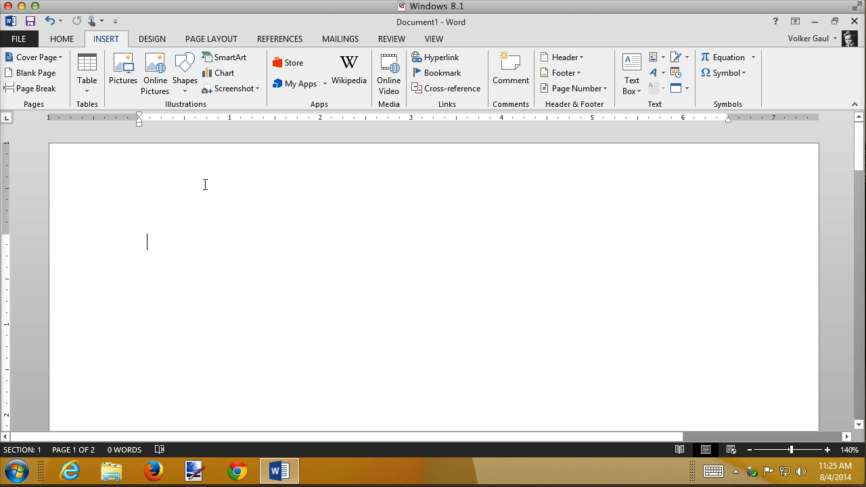
left_click(222, 187)
double_click(223, 187)
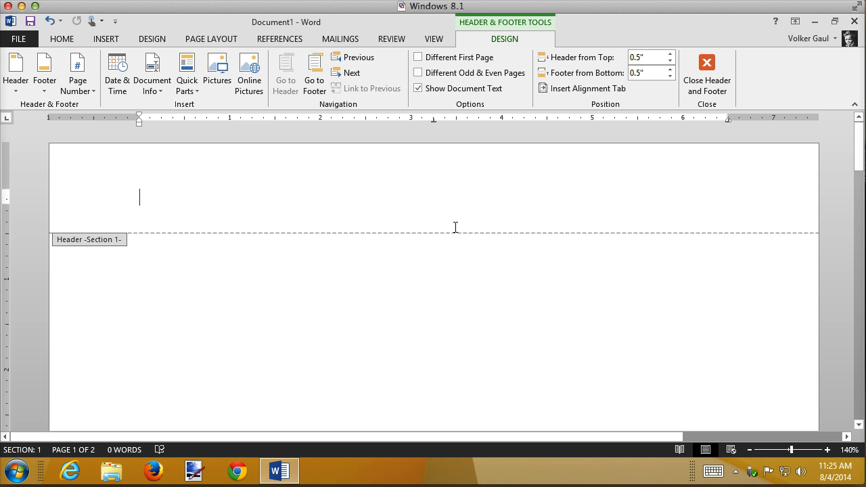
Fill the header with "Some text" at the left, the author's full name centred, and 8/4/2014 right-aligned
type("some text")
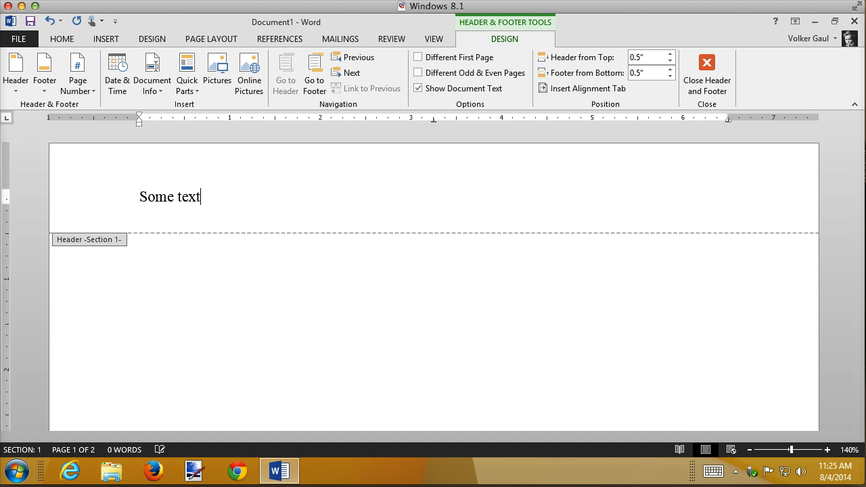
key("Tab")
type("Volker Gaul\t")
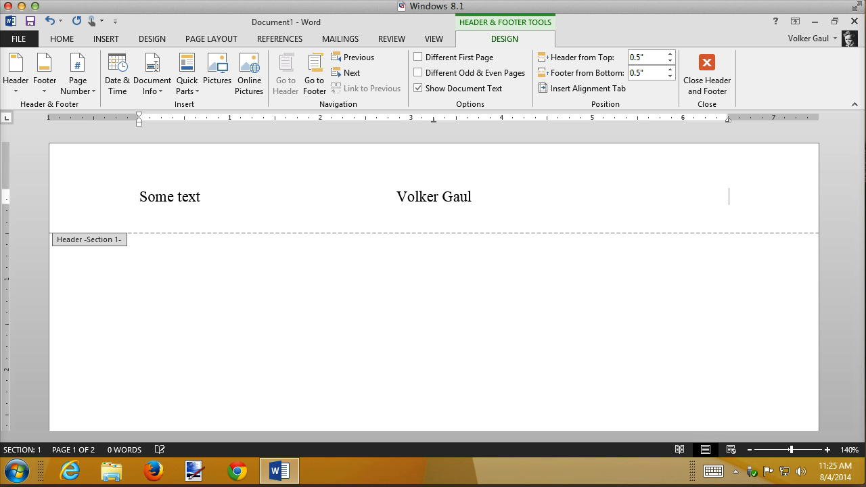
type("8/4/2014")
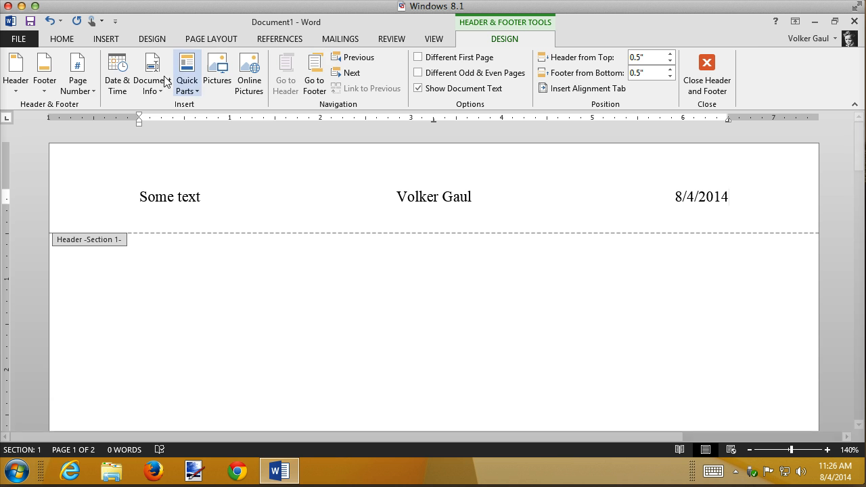
Examine the first header's tab stops on the ruler and place the cursor in the section 2 header for comparison
left_click(61, 39)
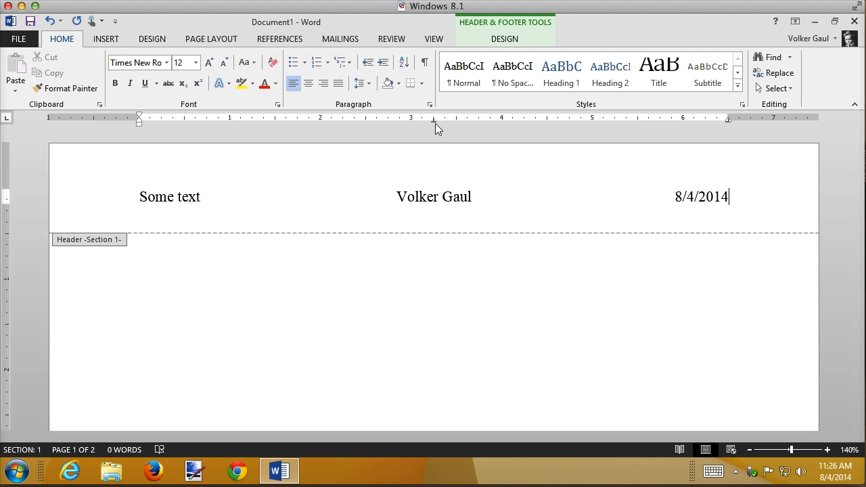
left_click_drag(435, 121, 436, 122)
scroll(619, 239, "down", 10)
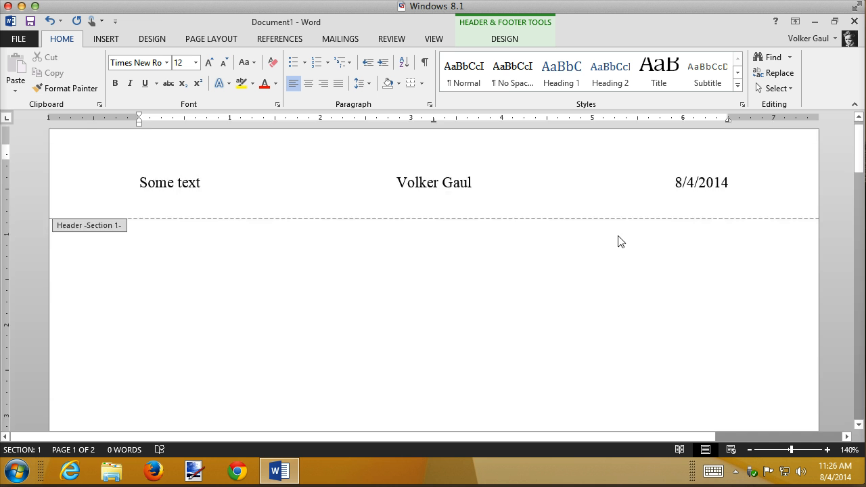
scroll(620, 242, "down", 10)
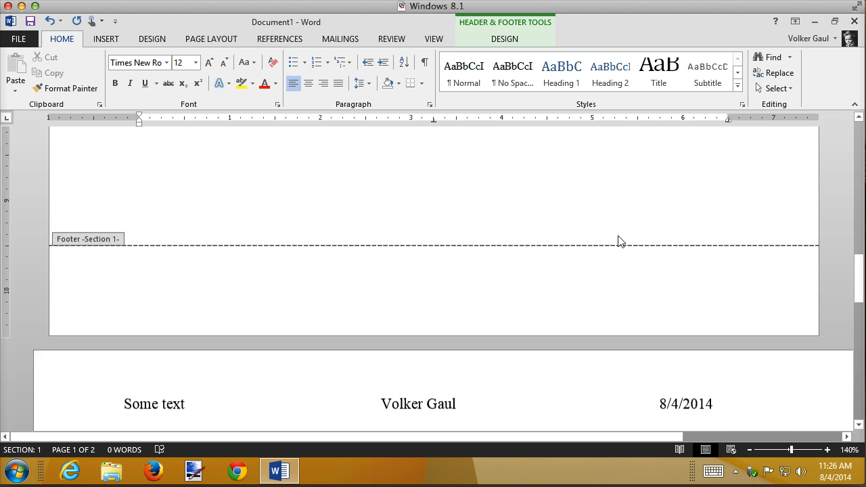
scroll(491, 313, "up", 1)
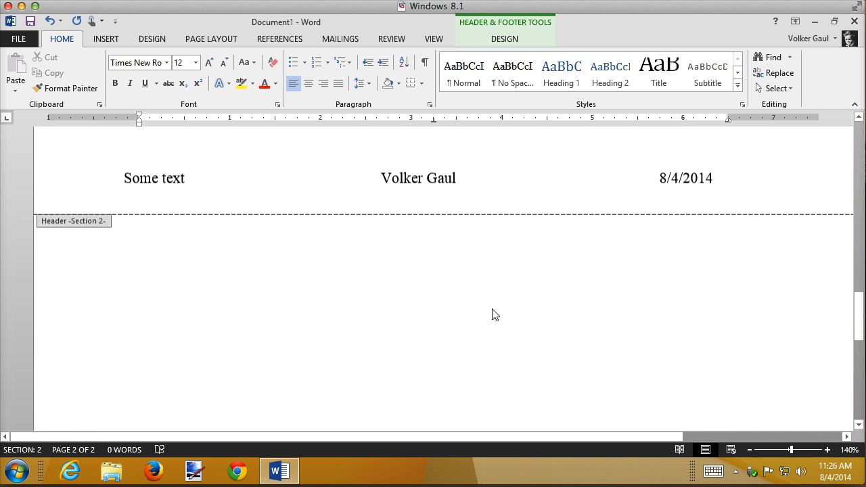
left_click(511, 201)
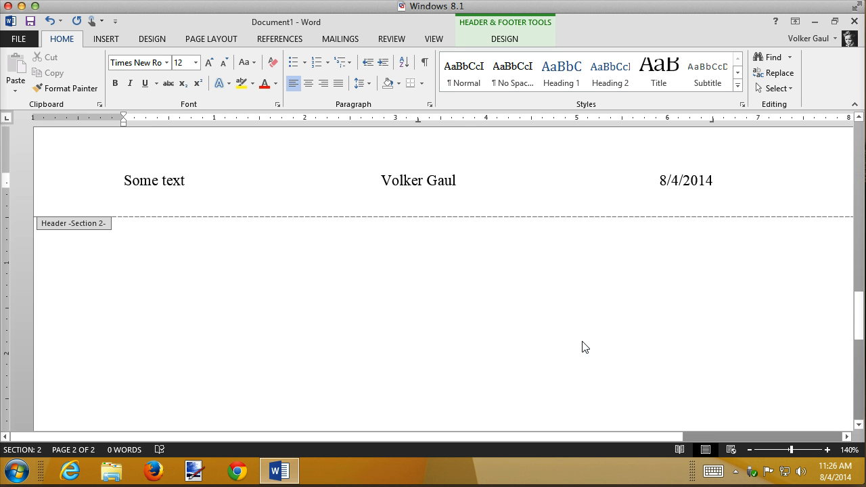
Replace "Some text" in the header with "Tabs Example" and return to the document body
scroll(586, 347, "down", 3)
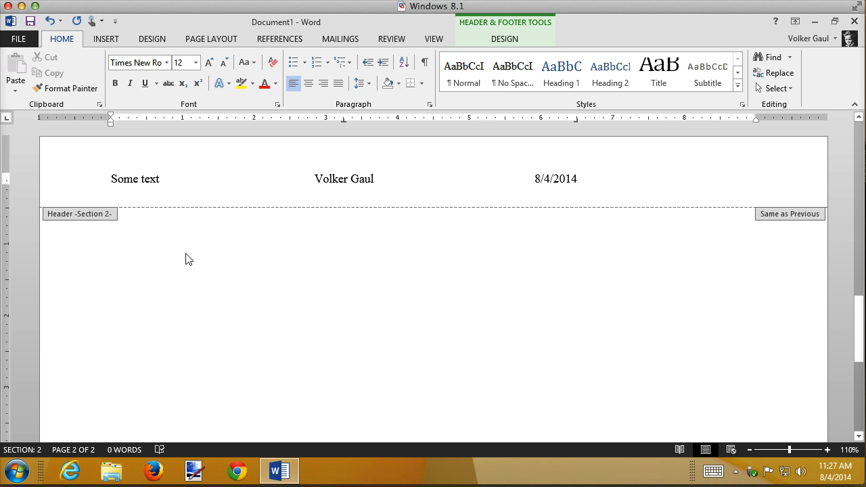
double_click(147, 181)
left_click_drag(147, 183, 111, 179)
type("Tabs")
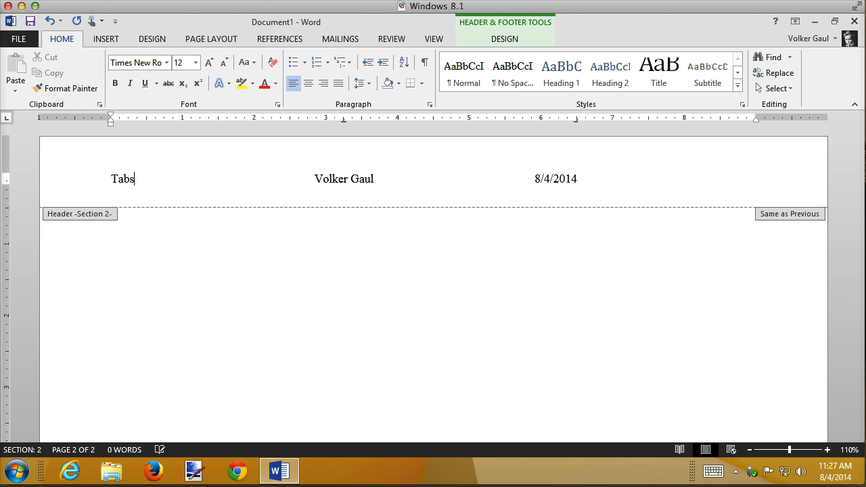
type(" Example")
left_click(203, 238)
left_click(423, 255)
double_click(424, 256)
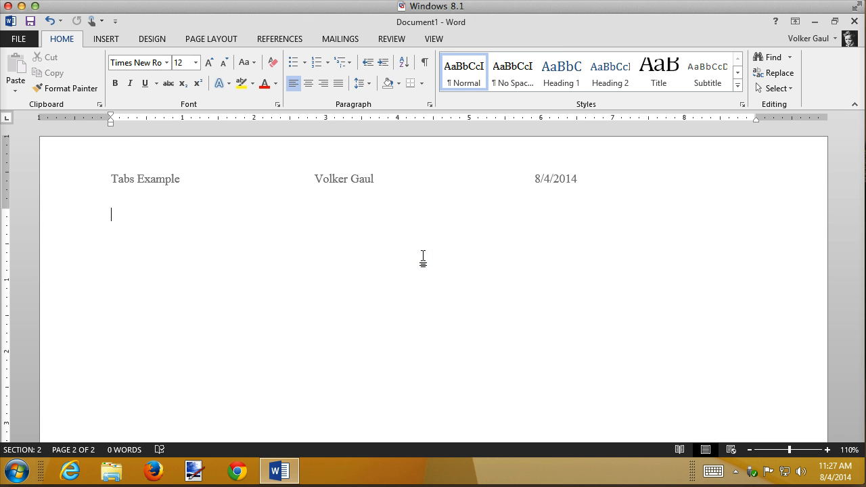
left_click(261, 219)
type("adsf")
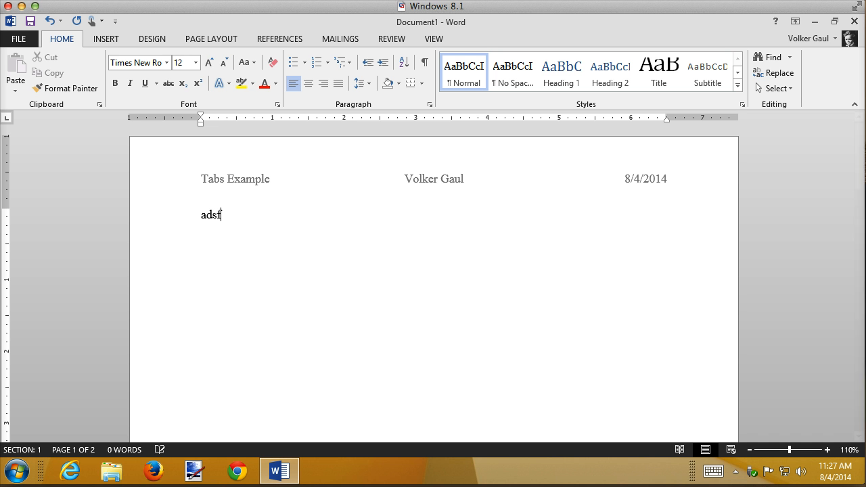
key("BackSpace")
key("BackSpace")
key("BackSpace")
key("BackSpace")
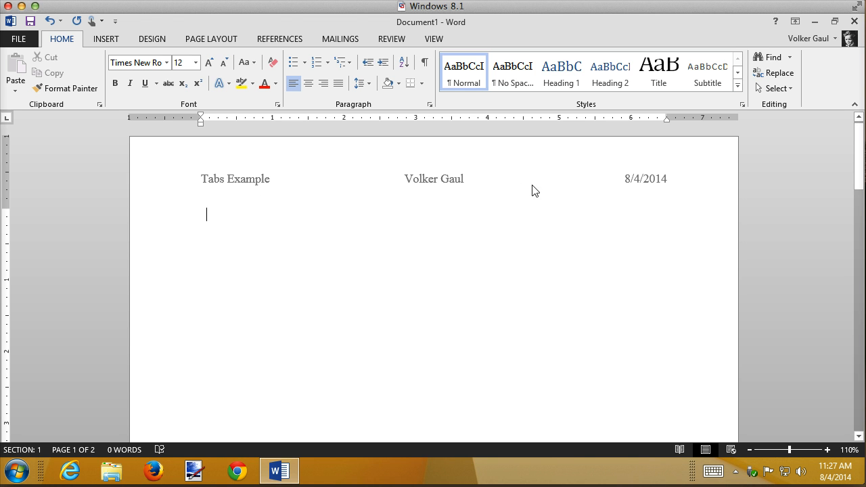
Insert a table with one row and three columns in the page 1 body and enter "Tab Example" in its first cell
left_click(106, 38)
left_click(86, 71)
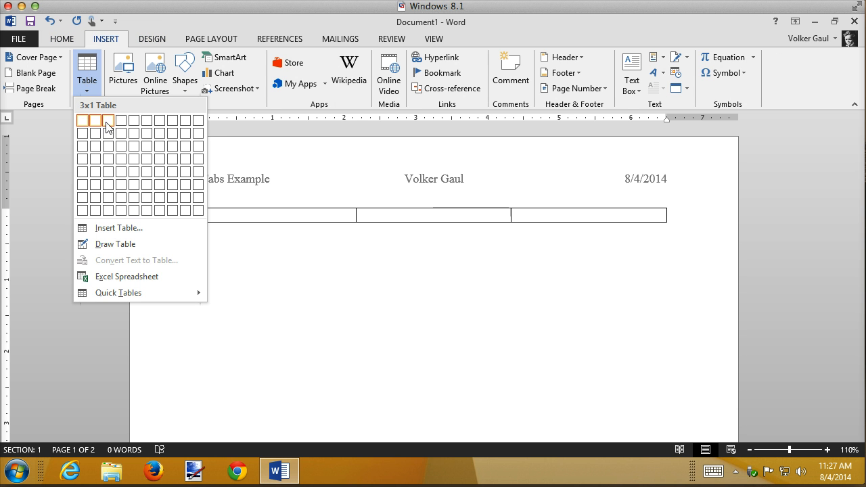
left_click(107, 121)
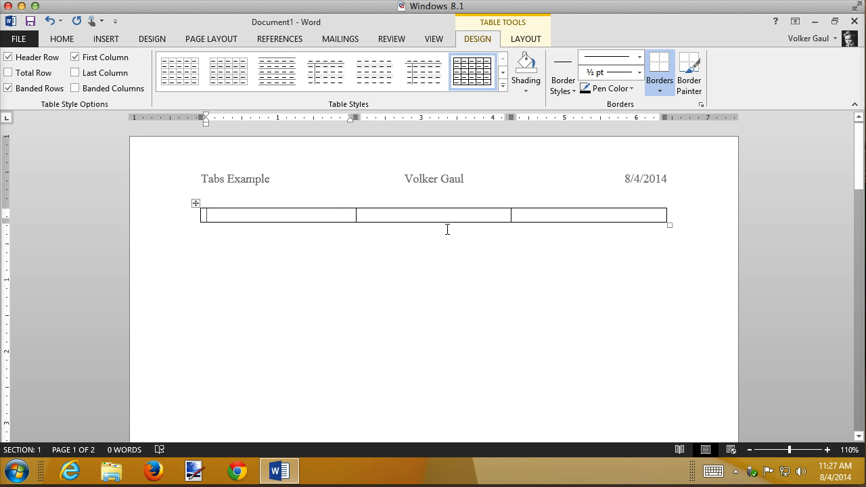
type("Table")
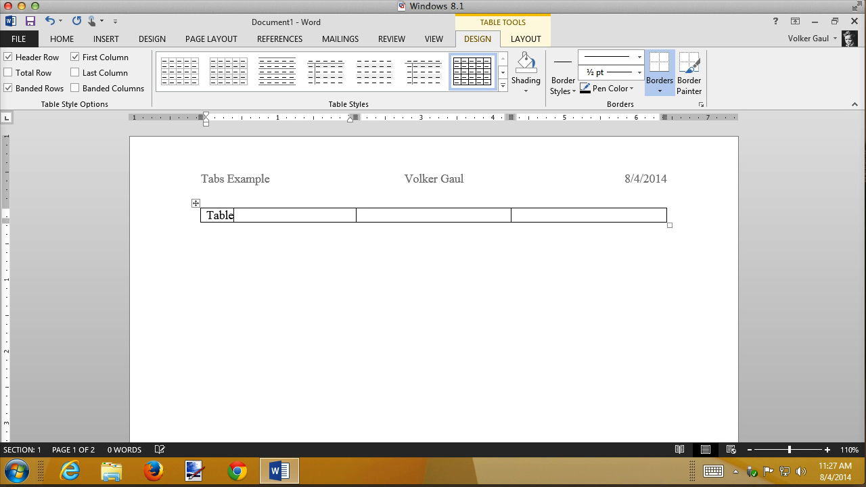
key("BackSpace")
key("BackSpace")
type("Example")
Centre the table's middle column and enter the author's full name in it
left_click(460, 209)
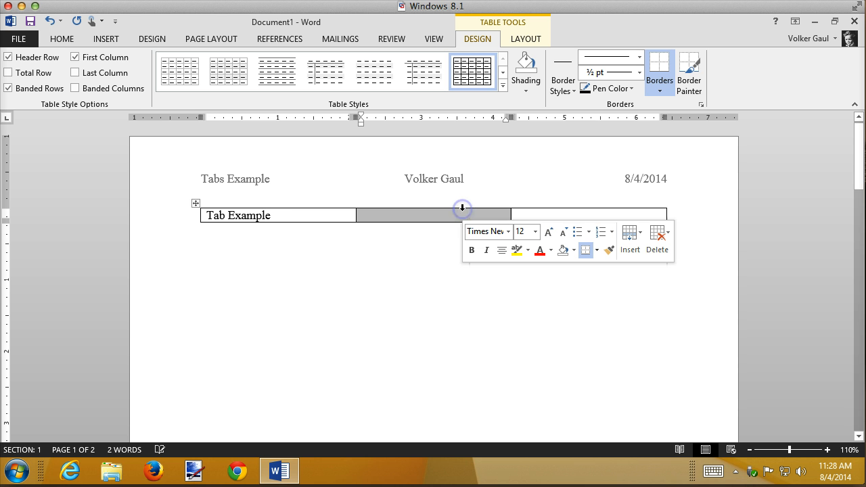
left_click(502, 250)
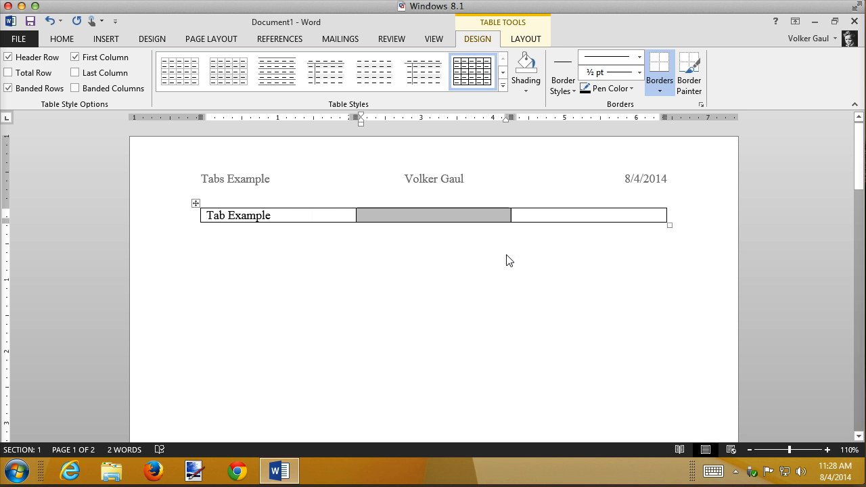
type("Volker Gaul")
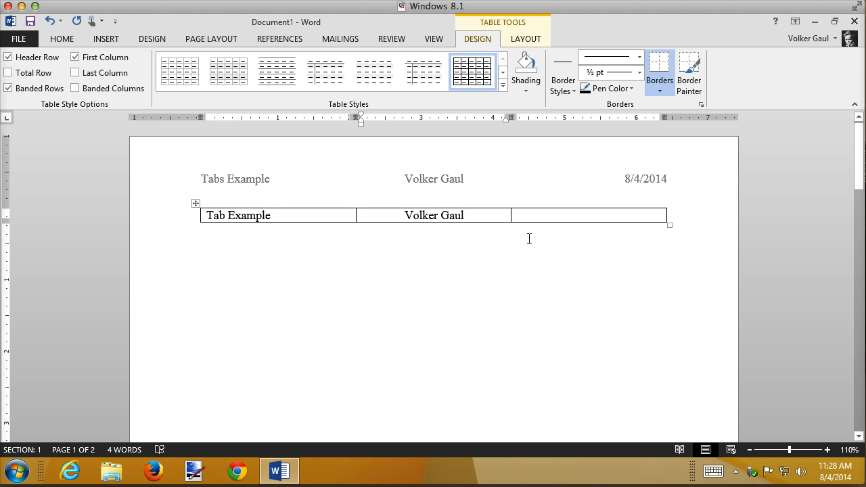
Right-align the table's third cell and enter the date 8/4/2014
left_click(564, 214)
left_click(57, 40)
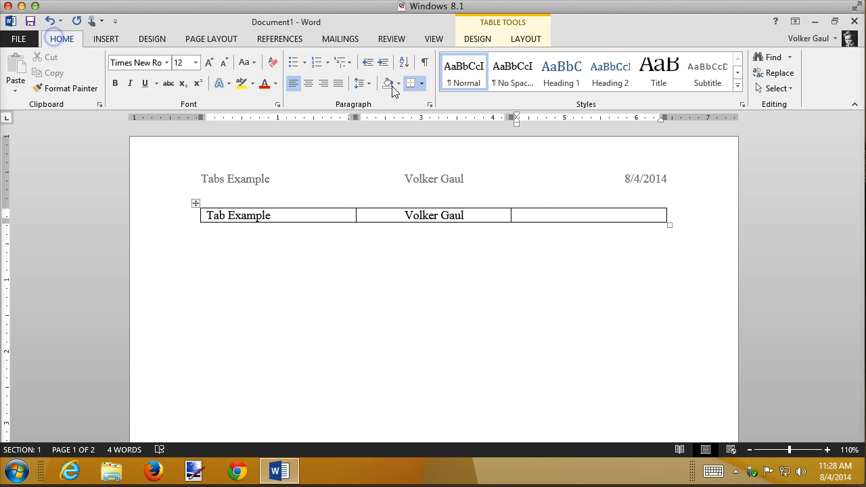
left_click(327, 85)
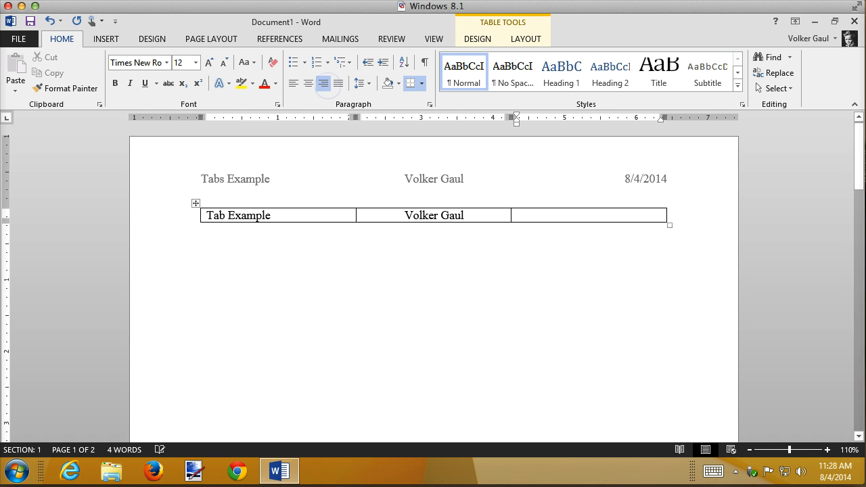
type("8/4/2014")
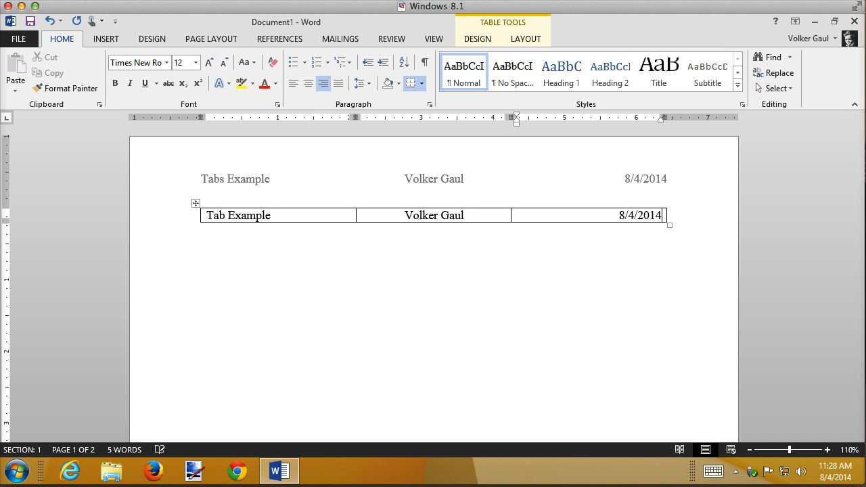
Select the table's only row and remove all of its borders
left_click(352, 282)
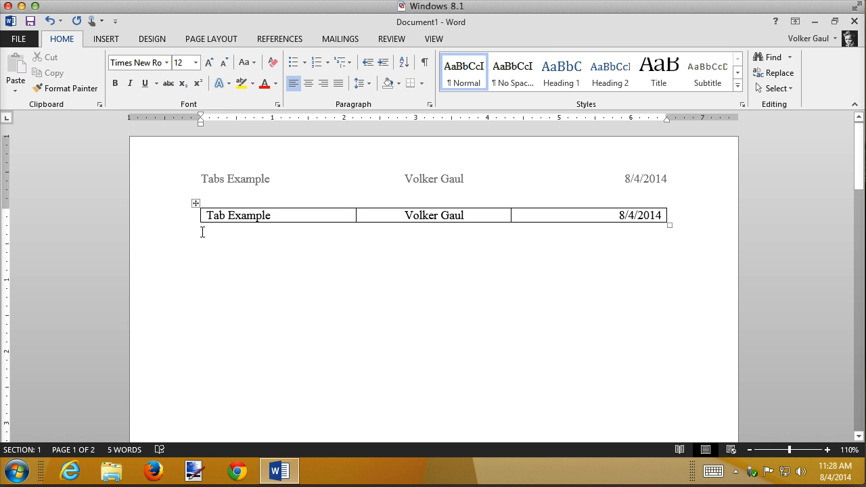
left_click(157, 224)
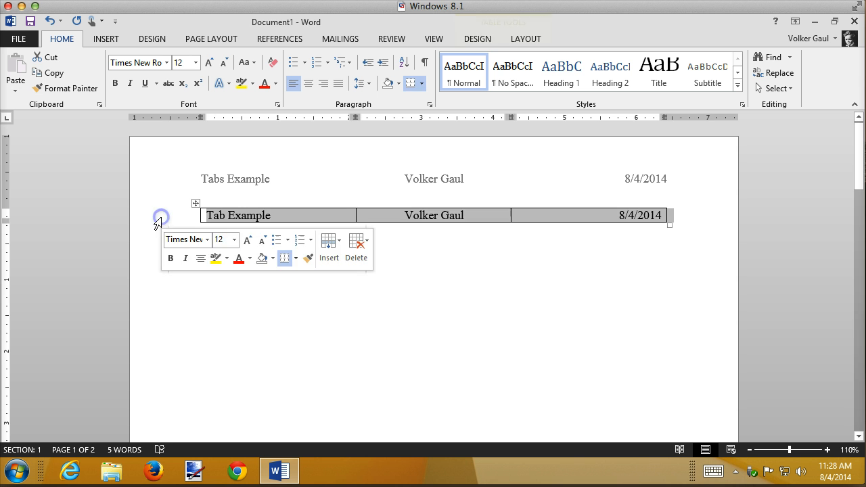
left_click(421, 86)
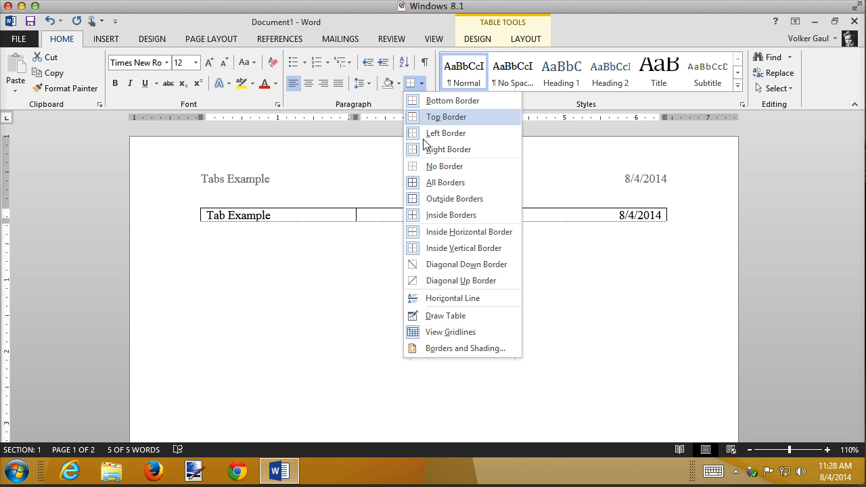
left_click(427, 167)
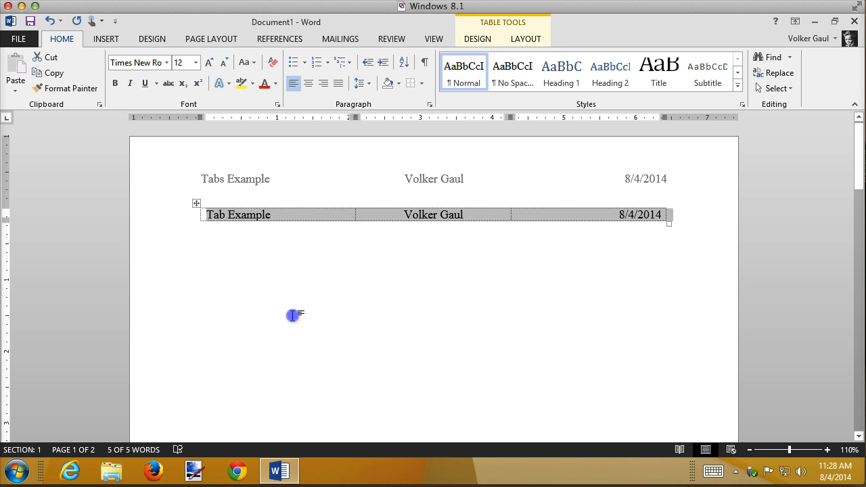
left_click(293, 316)
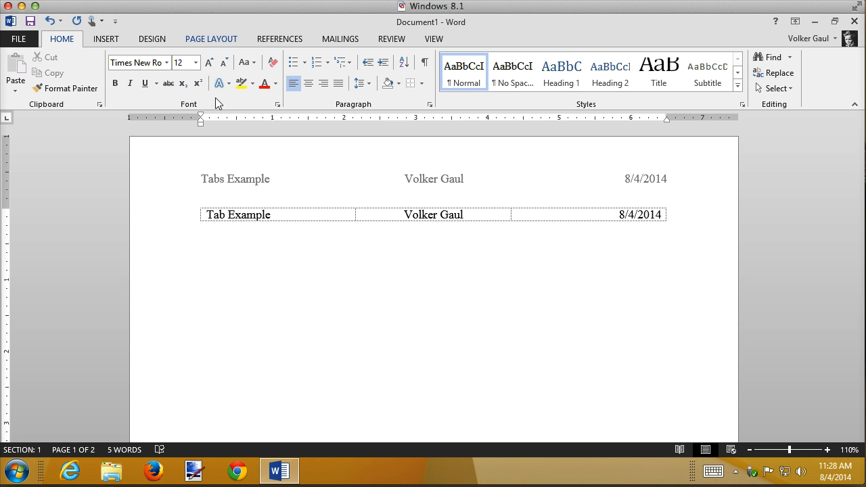
Hide the gridlines of the borderless table and show them again
left_click(293, 219)
left_click(292, 216)
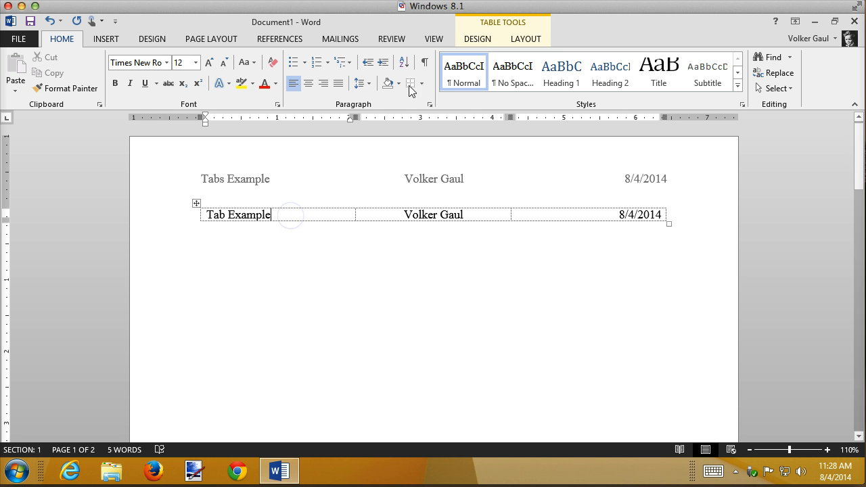
left_click(473, 39)
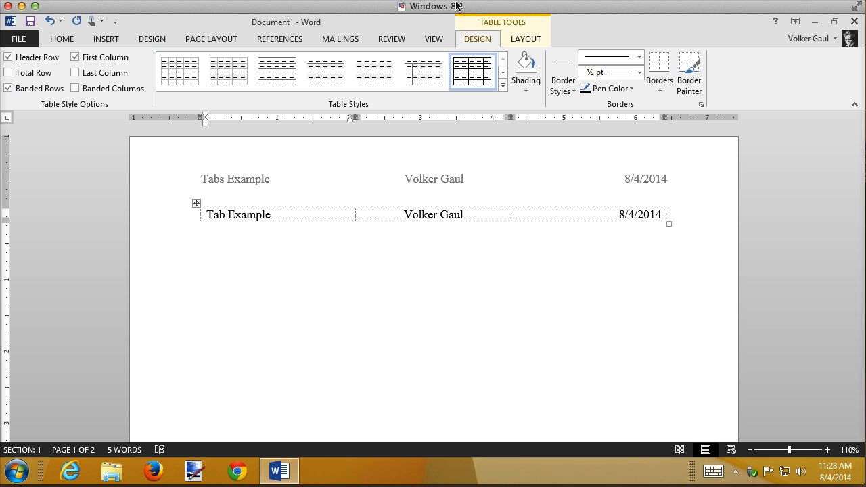
left_click(519, 38)
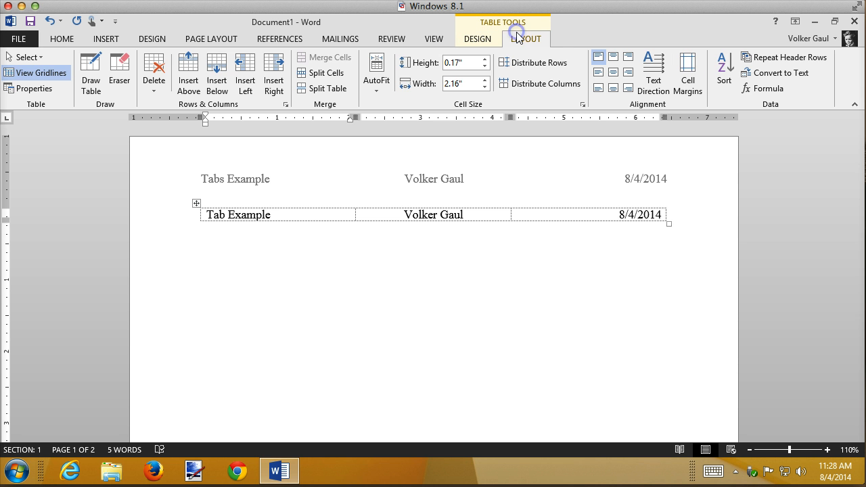
left_click(35, 74)
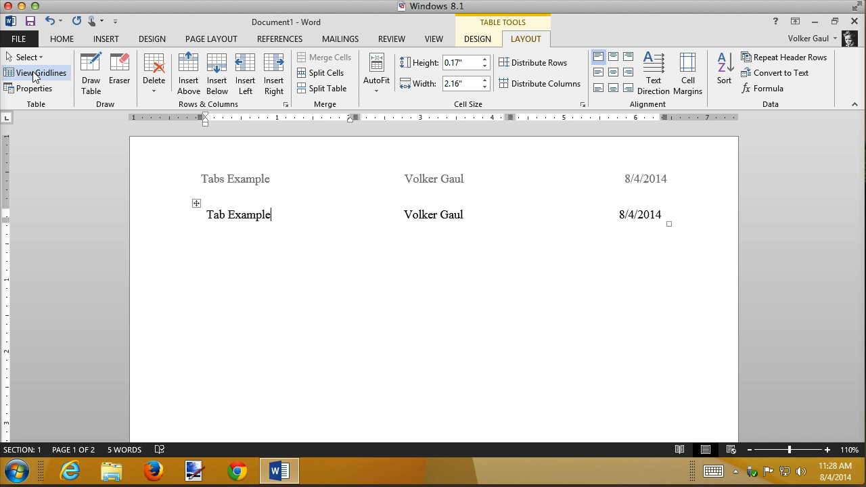
left_click(36, 74)
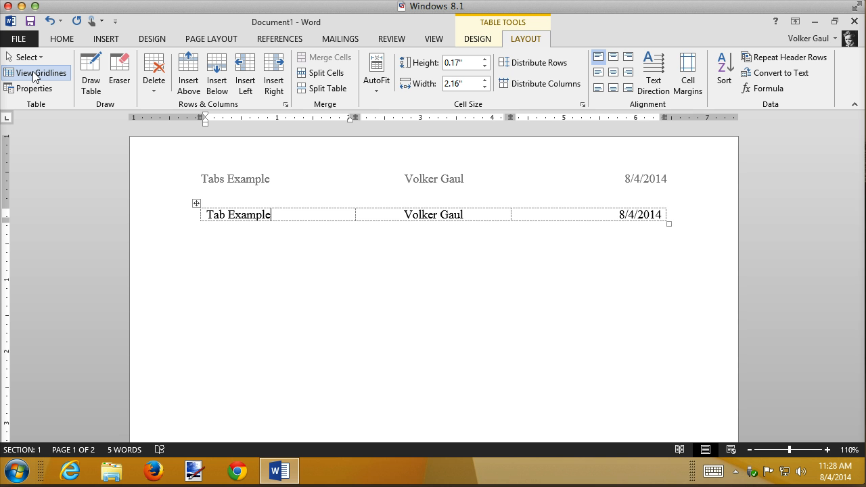
Clear the text from the table's row and delete the whole table
left_click(145, 223)
key("Delete")
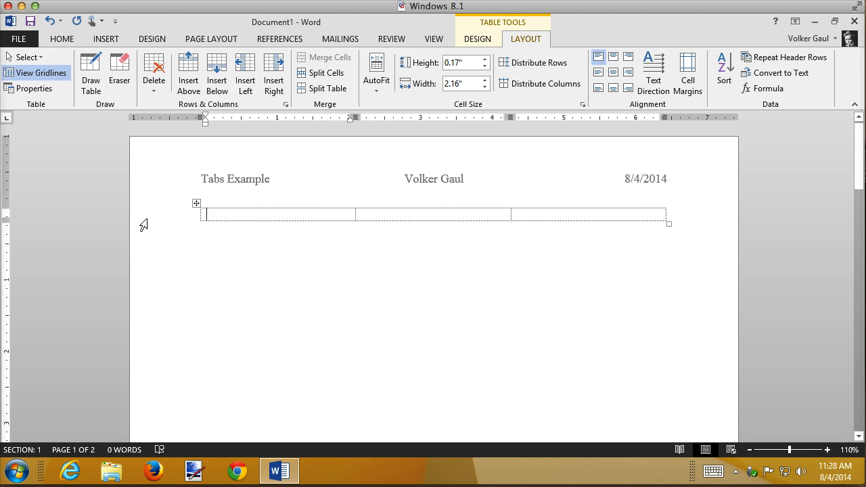
left_click(197, 203)
key("Delete")
right_click(198, 204)
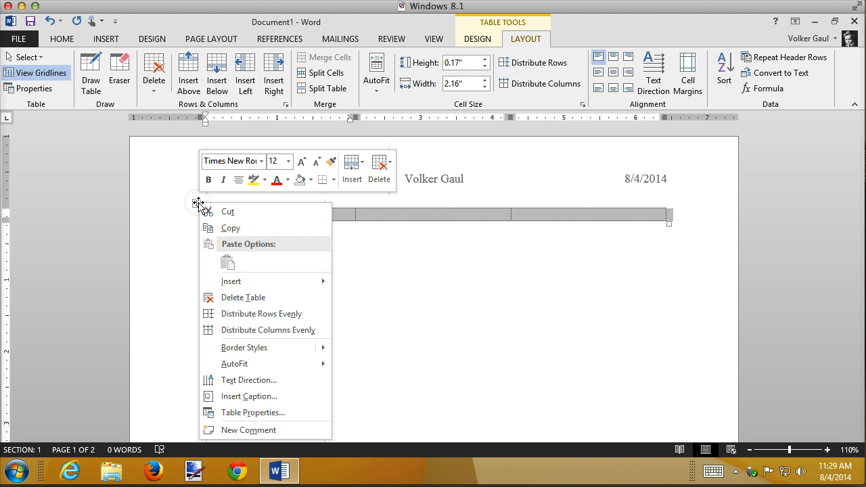
left_click(269, 298)
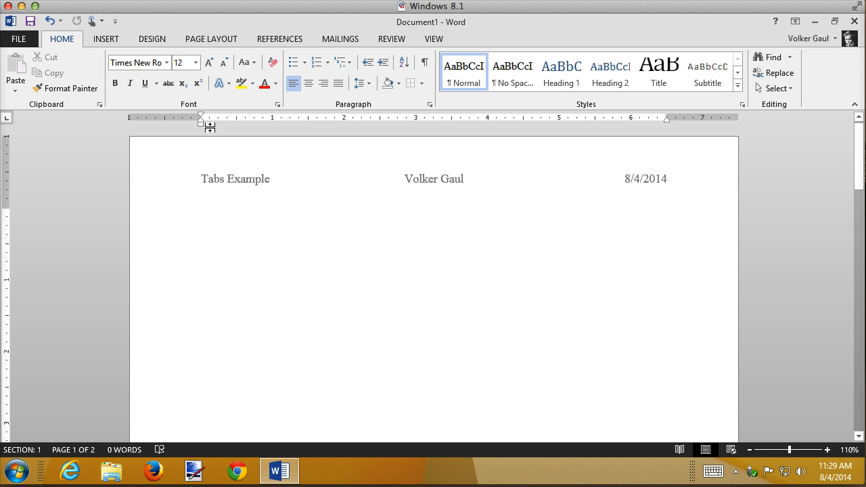
Check whether the ruler is set to display, keeping the cursor in the empty body line
left_click(212, 224)
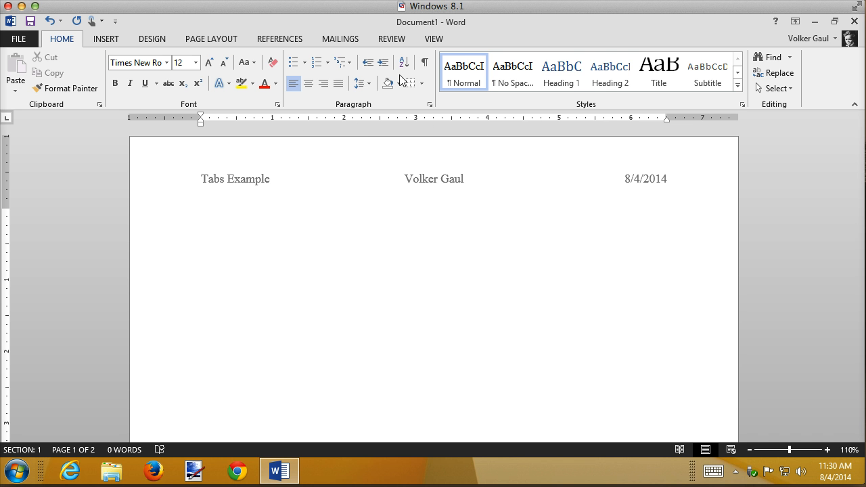
left_click(431, 39)
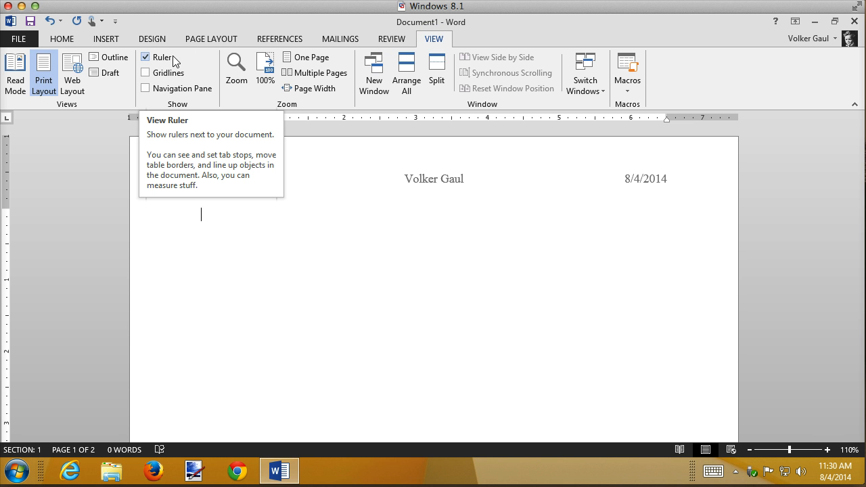
left_click(58, 40)
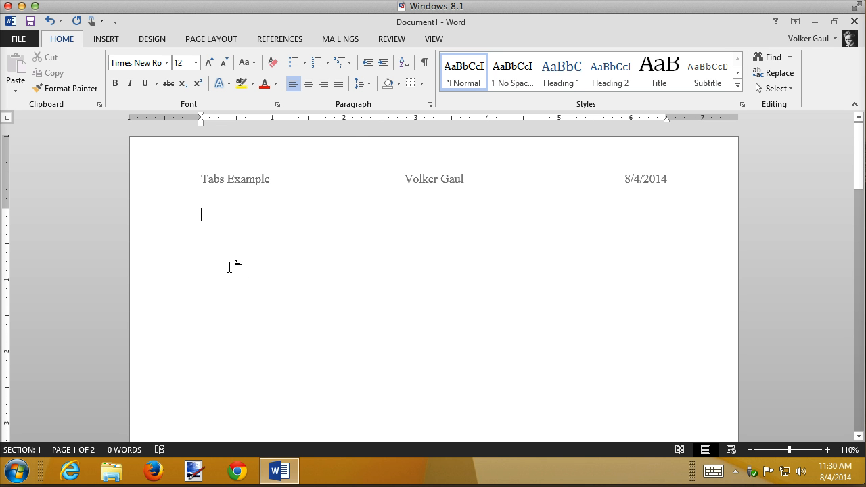
Insert default tabs in the empty body line, inspect them with formatting marks shown, and undo the tabs
key("Tab")
key("Tab")
left_click(426, 62)
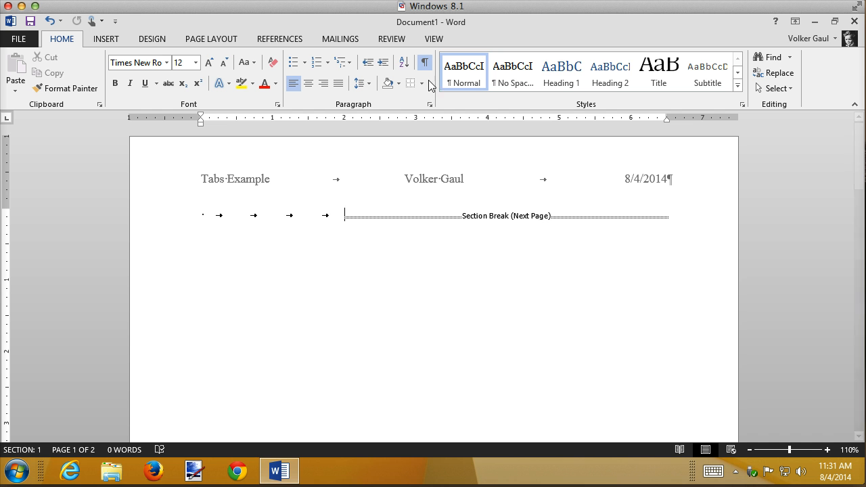
left_click(425, 62)
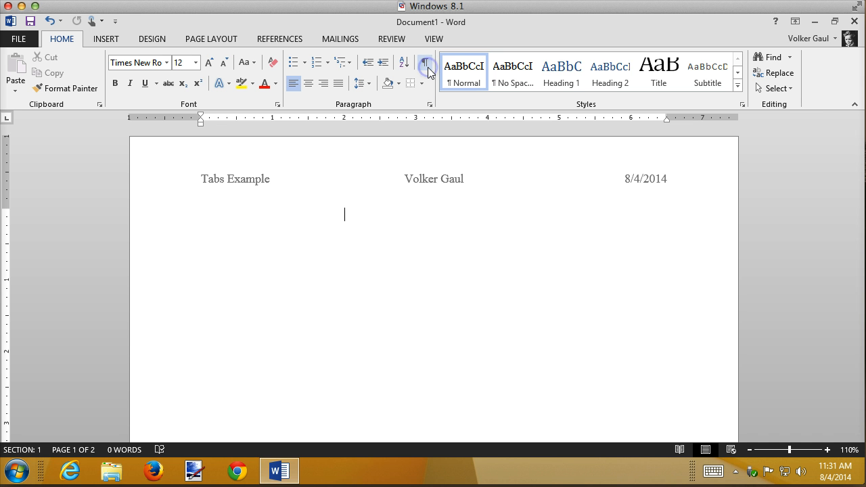
key("ctrl+z")
Look through the tab stop position, default spacing, alignment and leader options for the empty body paragraph, leaving them as they are
left_click(430, 106)
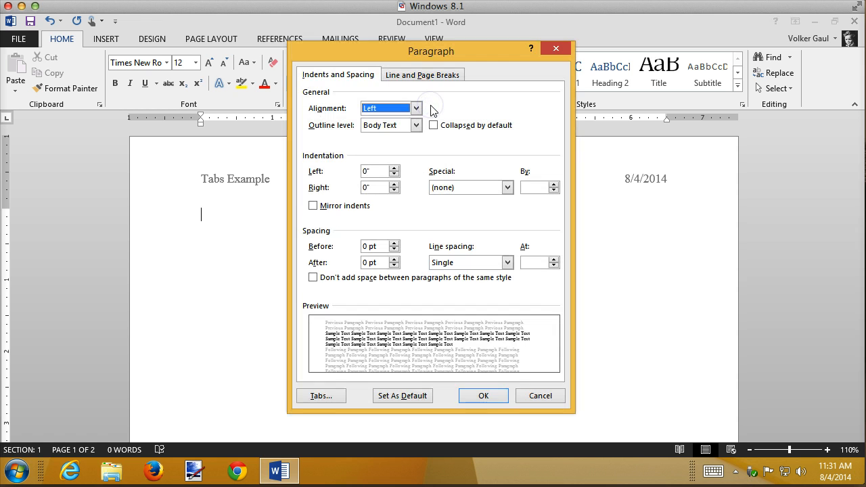
left_click(332, 394)
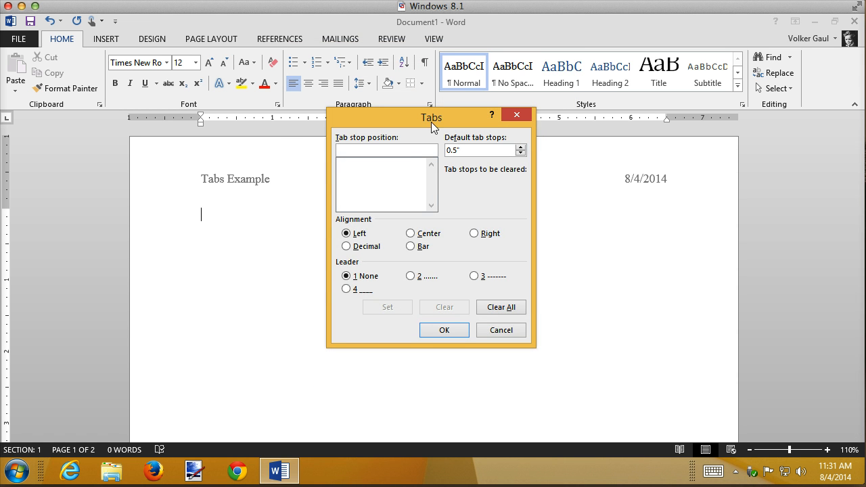
left_click_drag(431, 122, 374, 76)
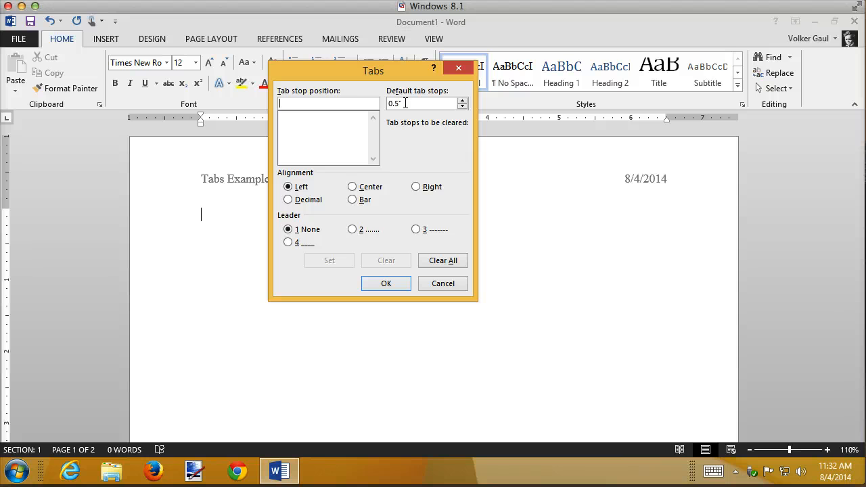
left_click(450, 285)
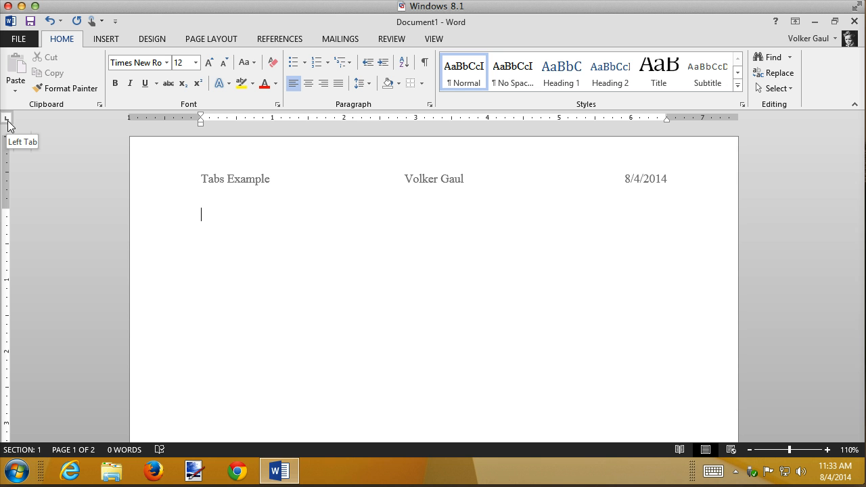
Cycle the ruler's tab selector through the center, right, decimal, bar and indent markers, ending on Left Tab
left_click(8, 120)
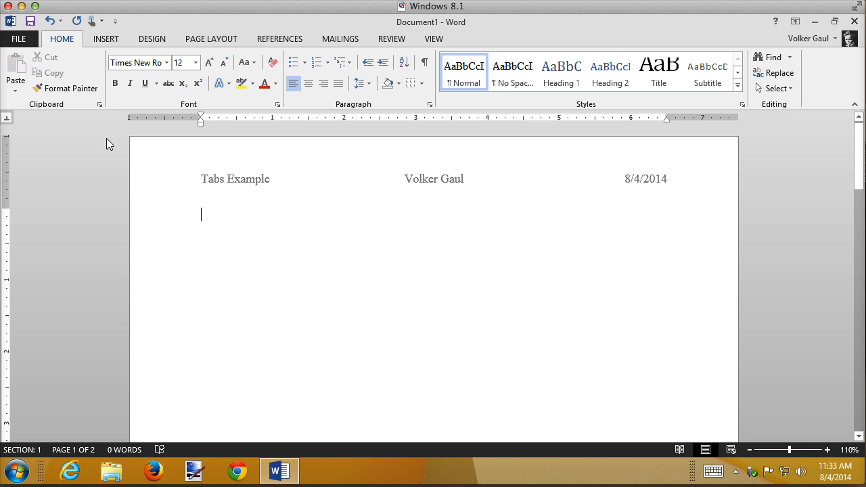
left_click(6, 118)
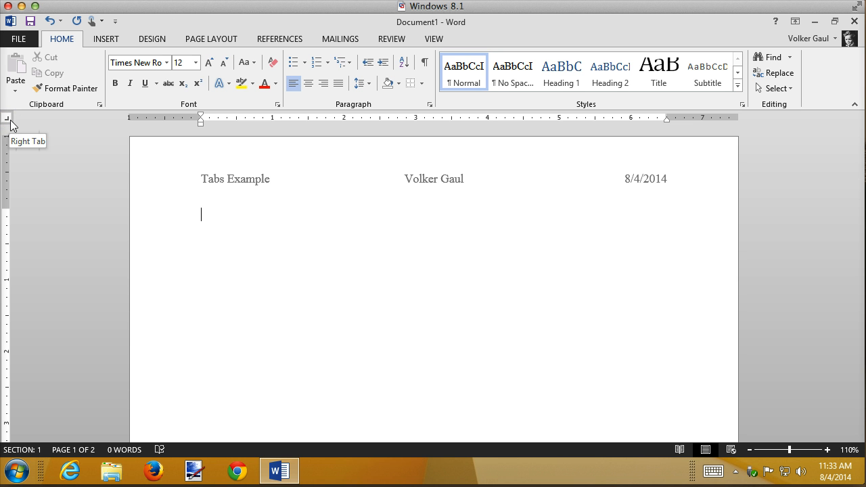
left_click(7, 118)
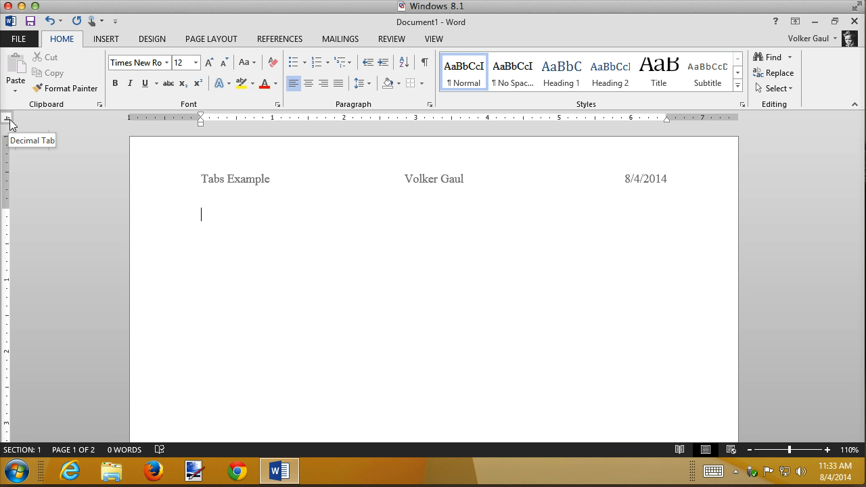
left_click(8, 119)
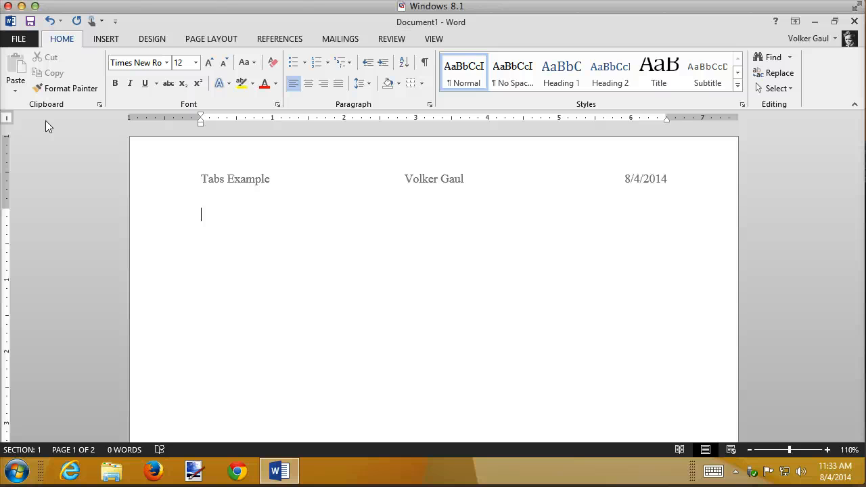
left_click(8, 120)
left_click(6, 118)
left_click(7, 119)
left_click(7, 121)
left_click(7, 121)
left_click(7, 120)
left_click(7, 120)
left_click(7, 121)
left_click(7, 121)
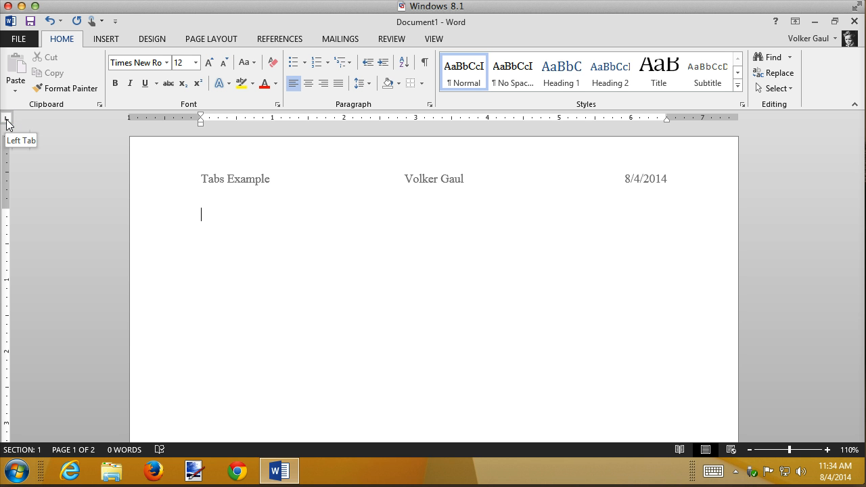
left_click(6, 121)
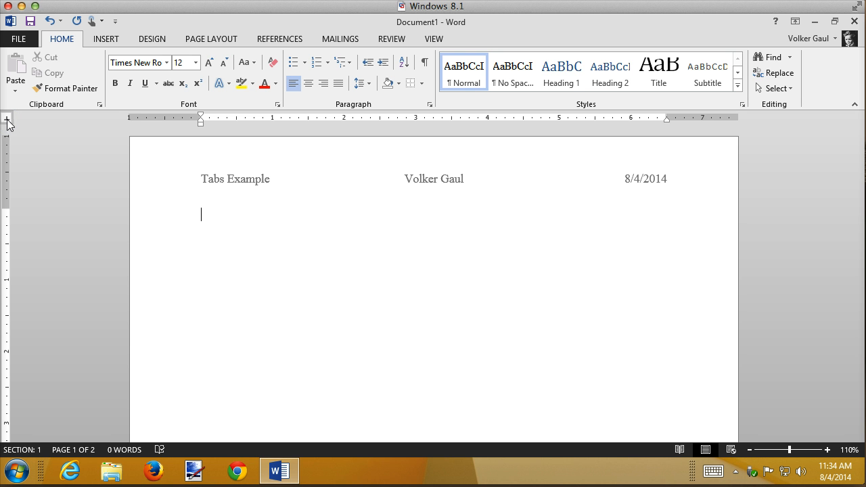
left_click(7, 119)
left_click(8, 120)
left_click(7, 119)
Place a left tab stop at 1 inch for the empty body line and remove it again
left_click(273, 119)
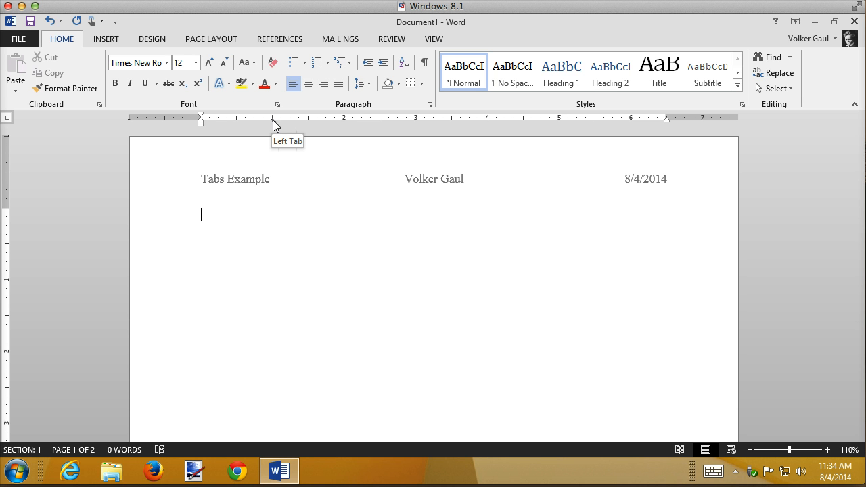
left_click_drag(274, 124, 275, 135)
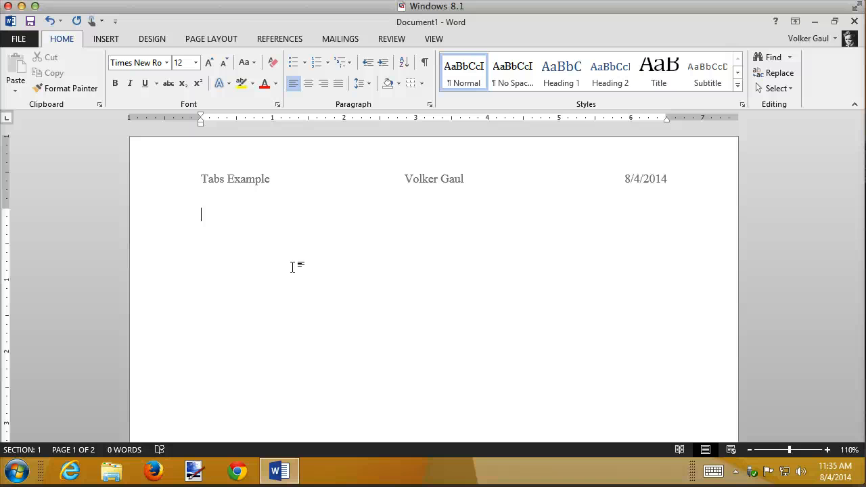
Enter the first body row as Germany, Euro and .7451, separated by tabs
type("Germanh")
key("BackSpace")
type("y")
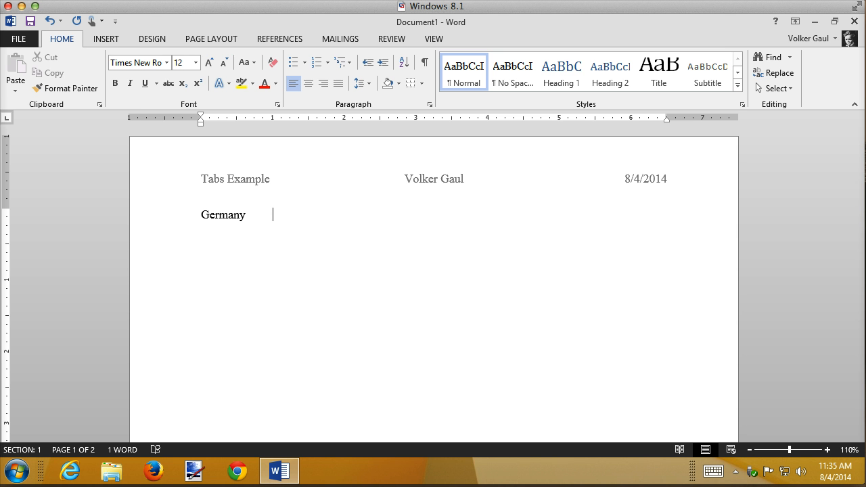
type("Euro")
key("Tab")
type("0")
key("BackSpace")
type(".7451")
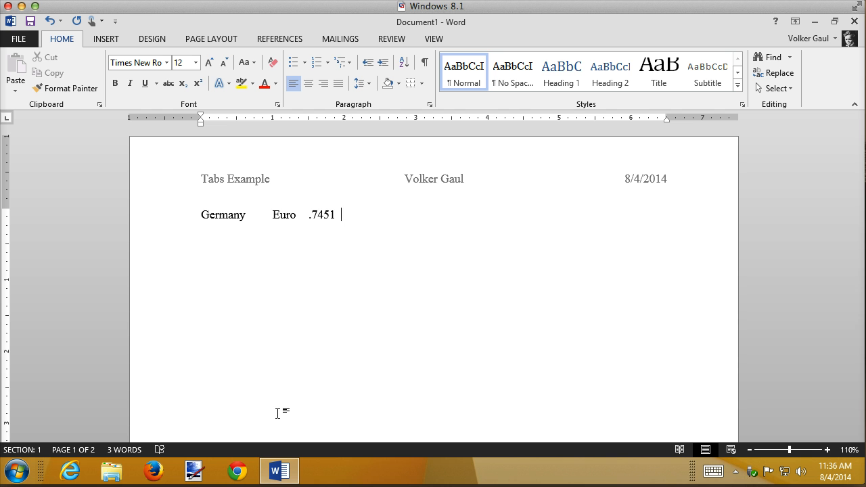
Inspect the paragraph and section break marks, then start a new line directly after the Germany row
key("Return")
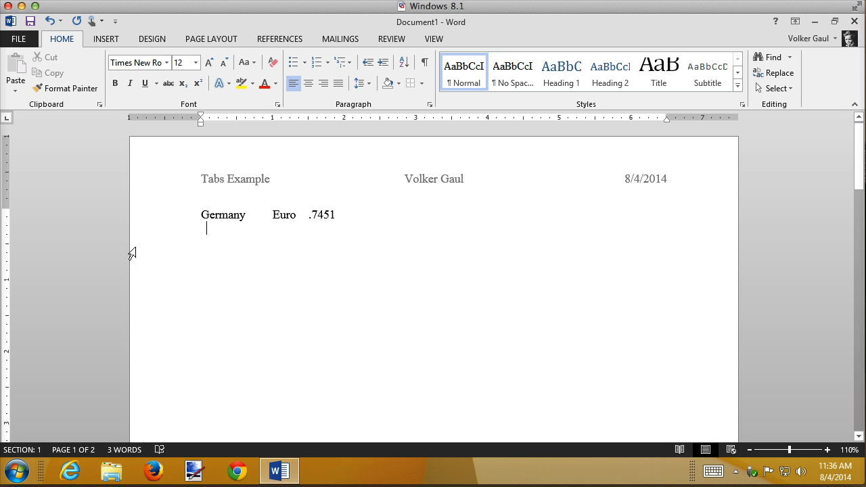
left_click(424, 62)
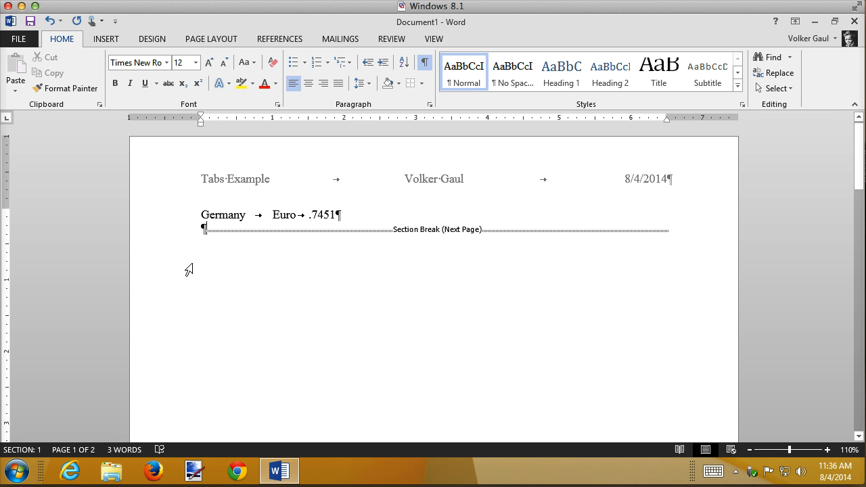
left_click(336, 215)
left_click(426, 63)
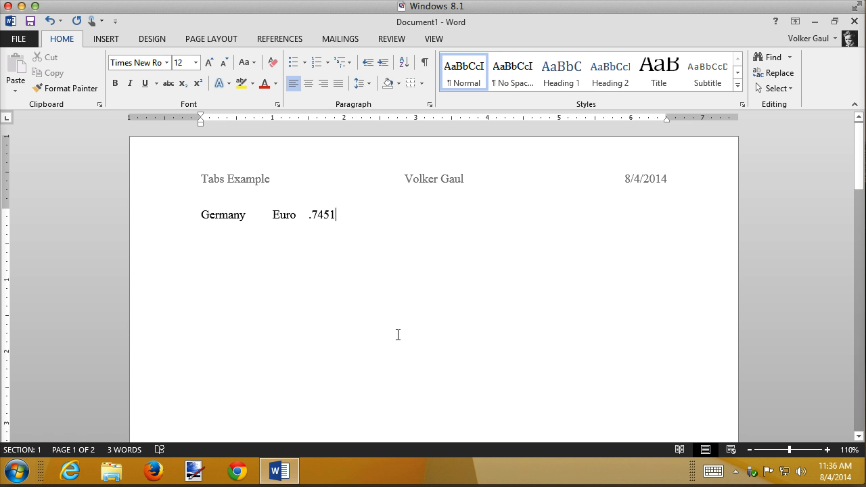
key("Return")
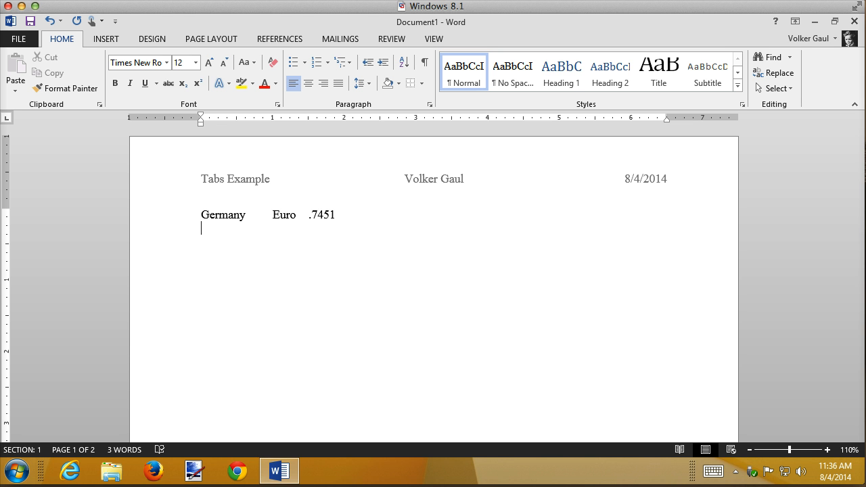
Enter the second row as Canada, Dollar and 1.091825, separated by tabs, and start another line
type("Canada\tDollar\t")
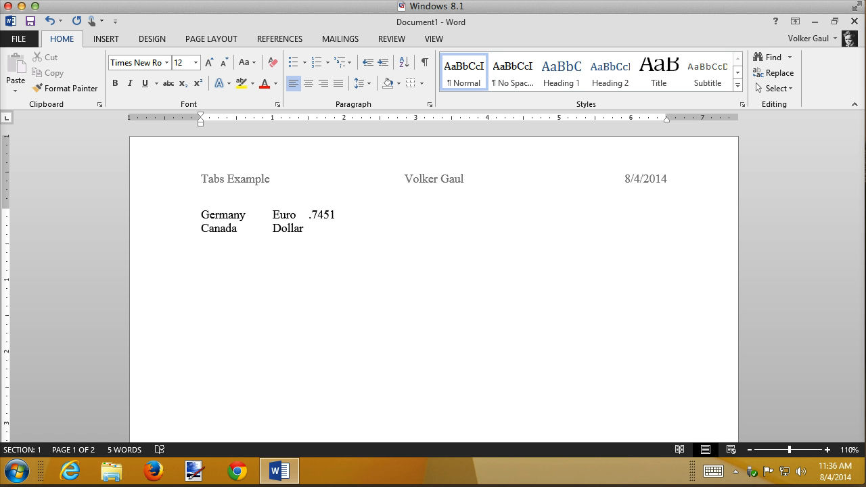
type("1.091825")
key("Return")
Enter the third row as Great Britain, Pounds and .583745, separated by tabs
type("Great Brita")
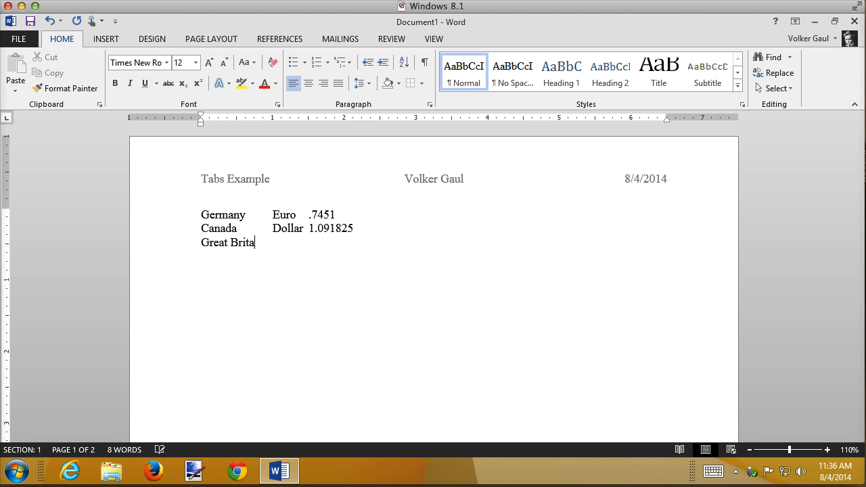
type("in\tPounds\t.58")
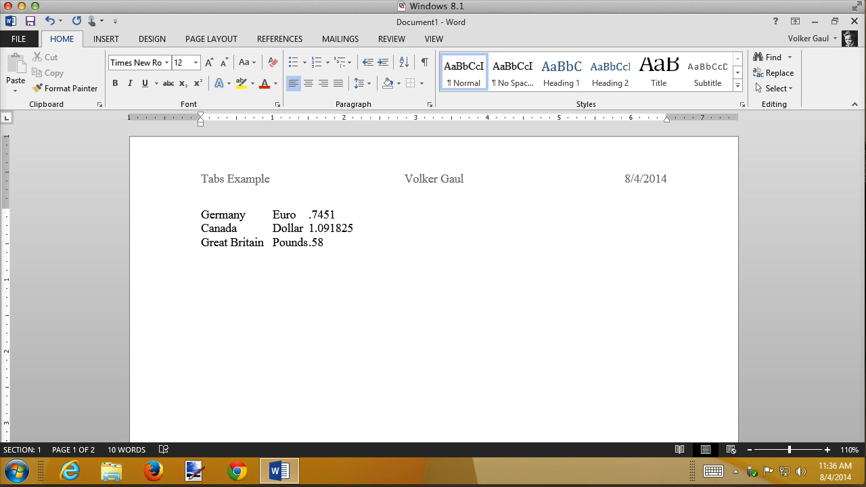
type("3745 ")
type("J")
type("apan")
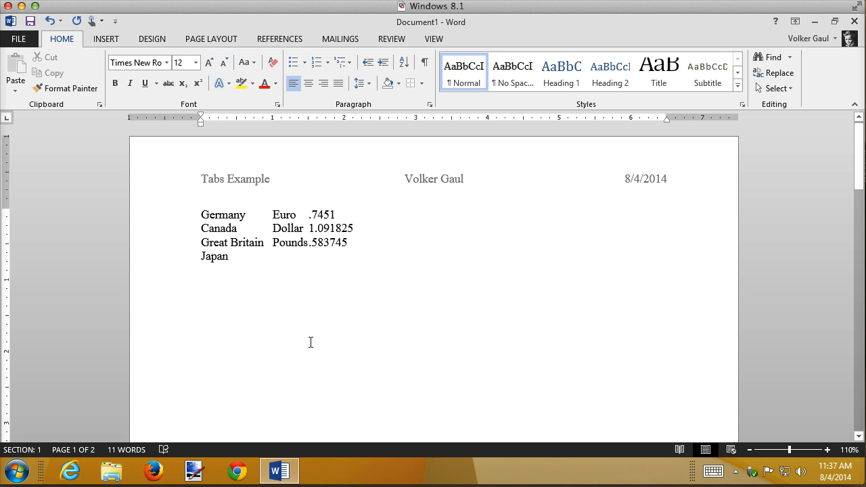
Enter the fourth row as Japan, Yen and 102.45151, separated by tabs
type("Yen\t")
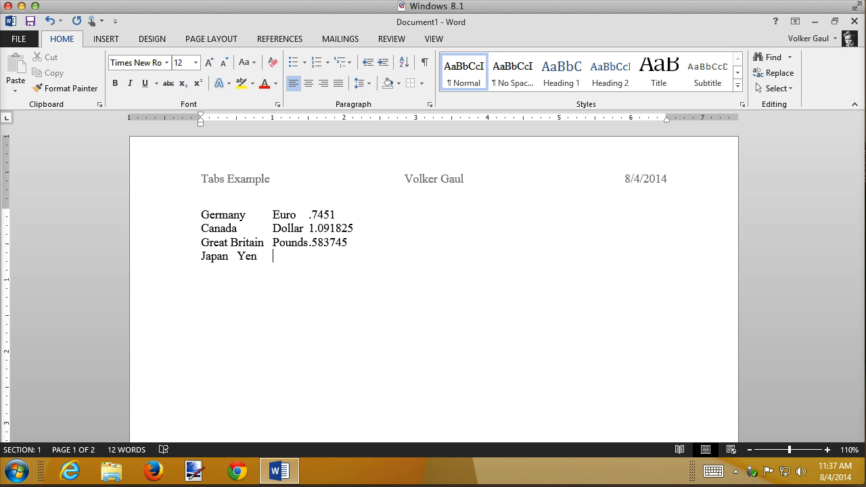
type("102.45151")
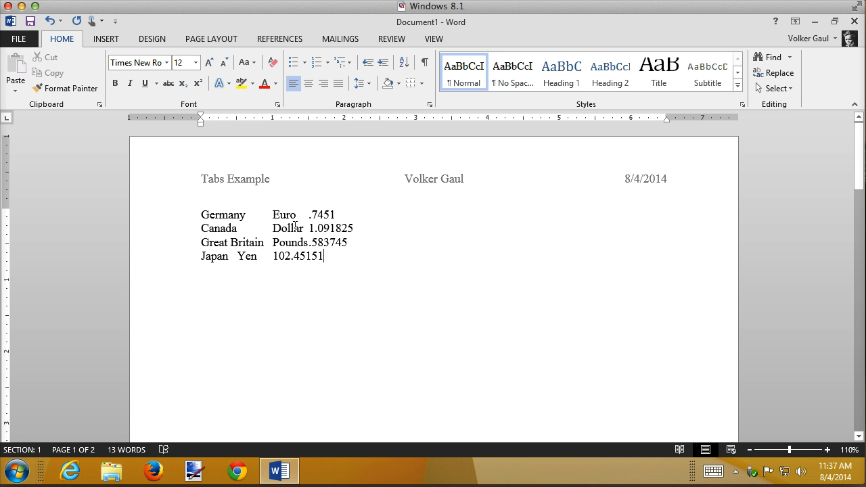
Show the formatting marks to examine the tabs between the currency columns, and hide them again
left_click(424, 62)
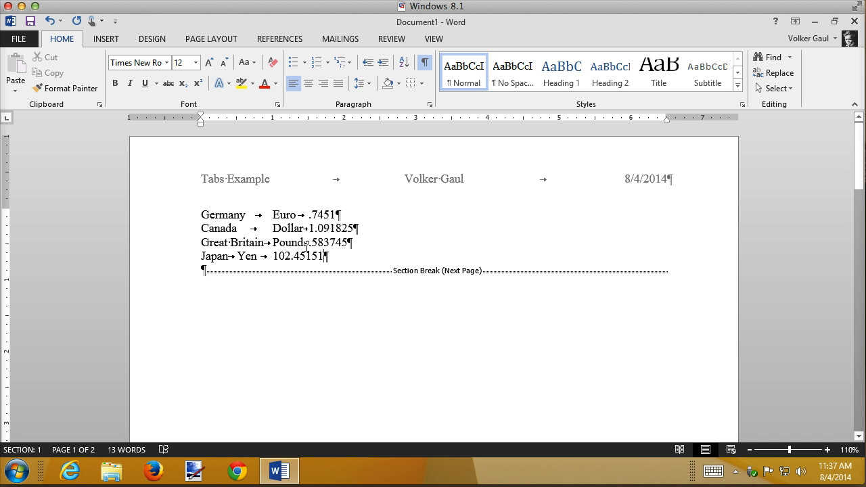
left_click(428, 63)
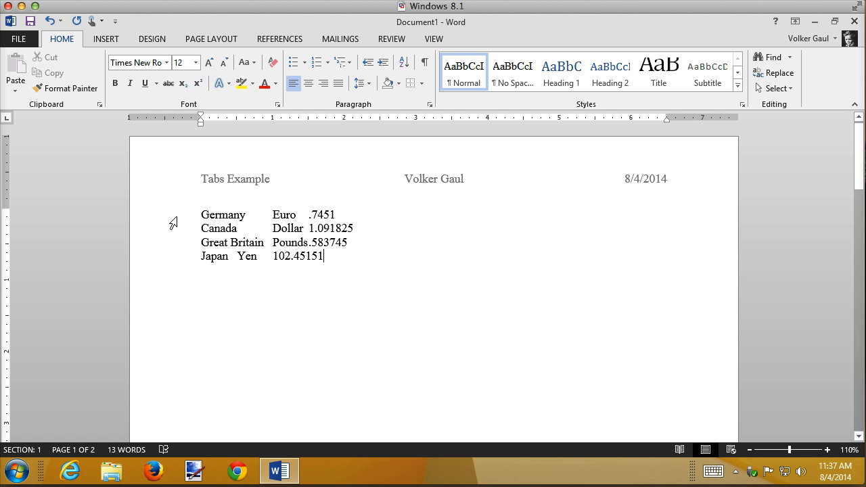
left_click(424, 62)
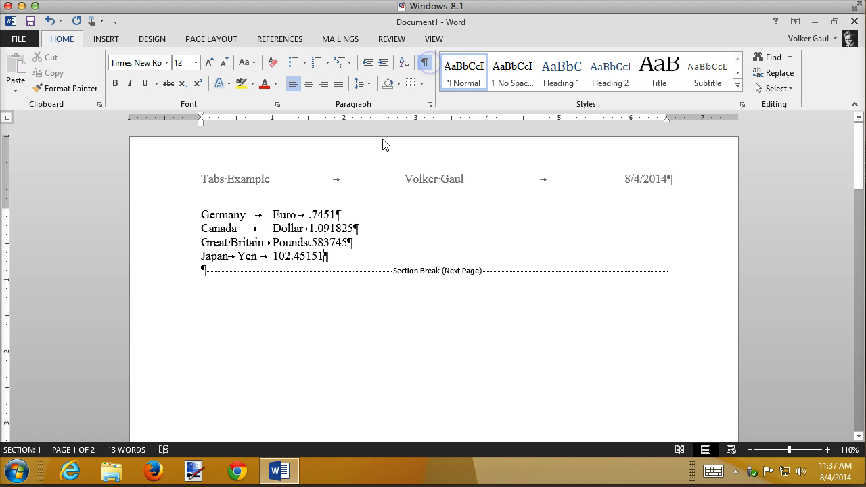
left_click(424, 65)
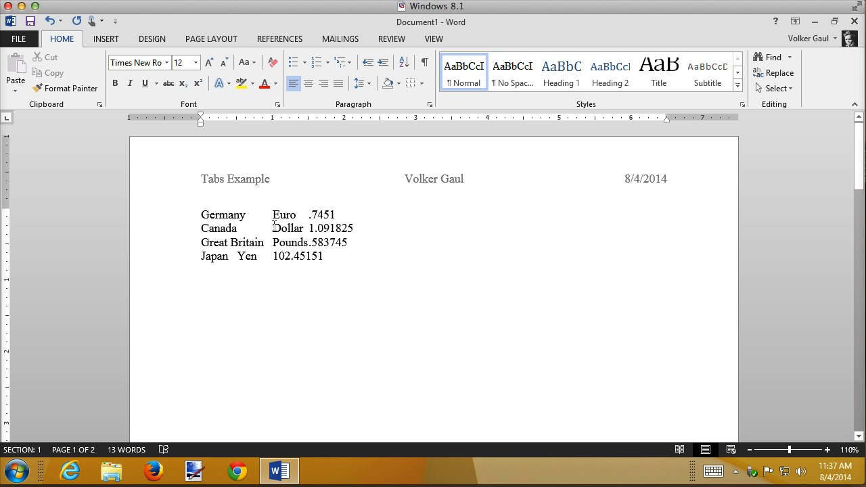
Add a left tab stop at about 1.7 inches to the Canada row only
left_click(165, 230)
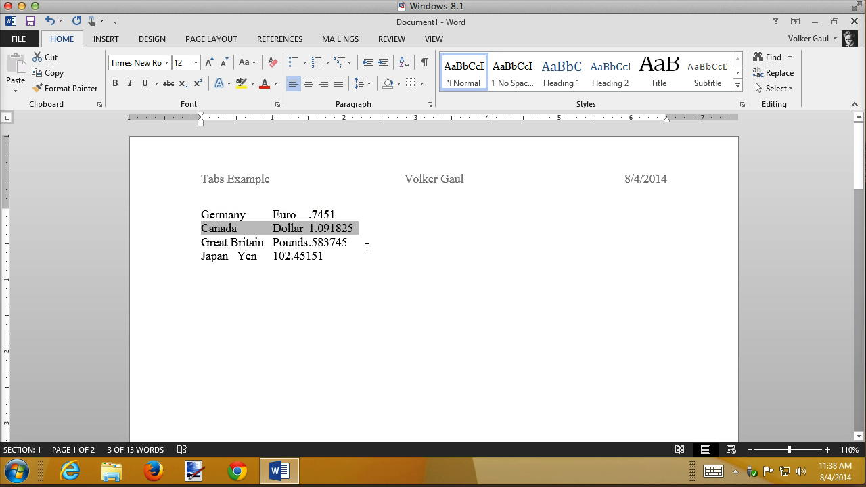
left_click(324, 230)
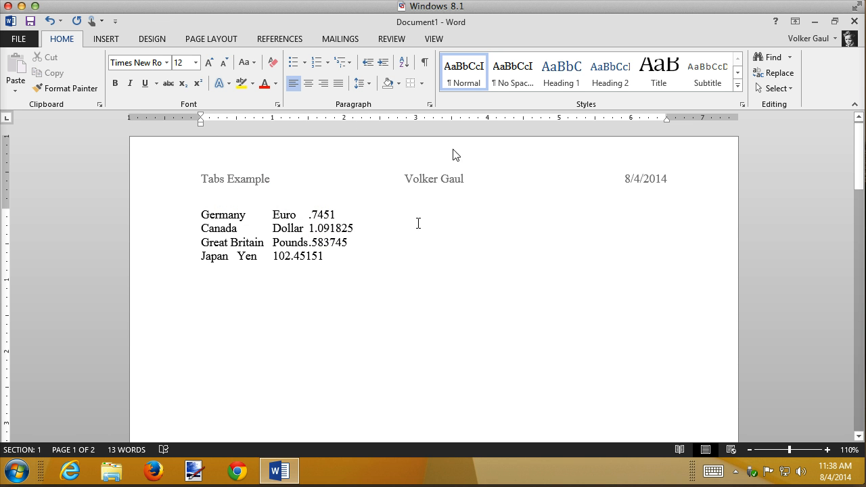
left_click(320, 120)
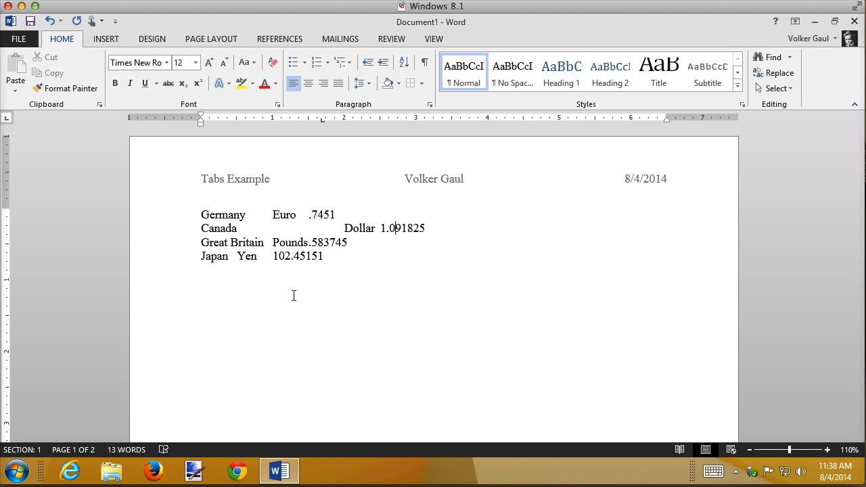
Undo the Canada row's tab stop and add a left tab stop at 1 inch to all four currency rows
key("ctrl+z")
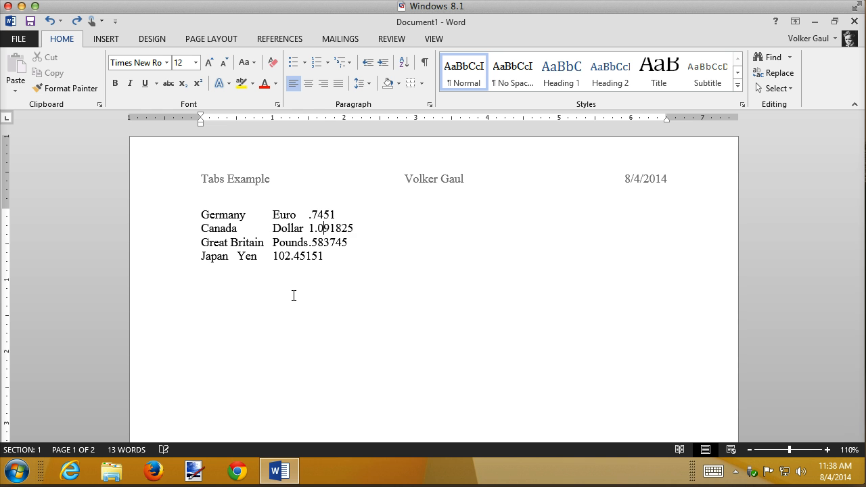
left_click_drag(148, 215, 135, 257)
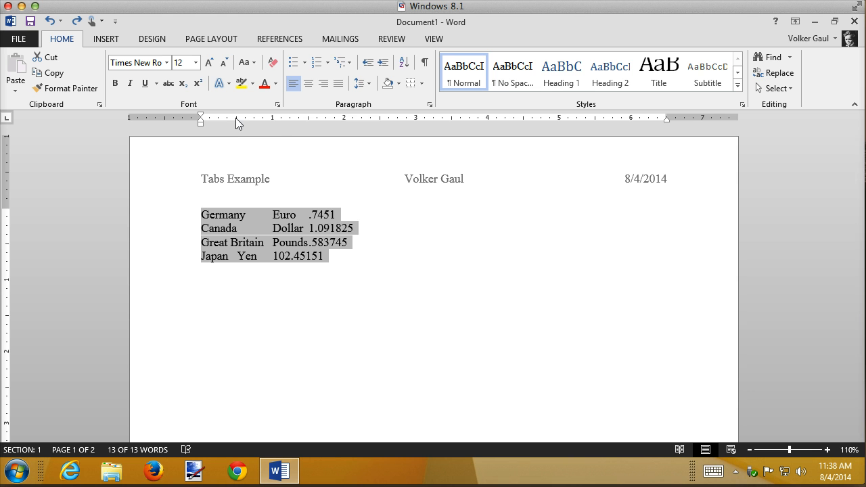
left_click(274, 119)
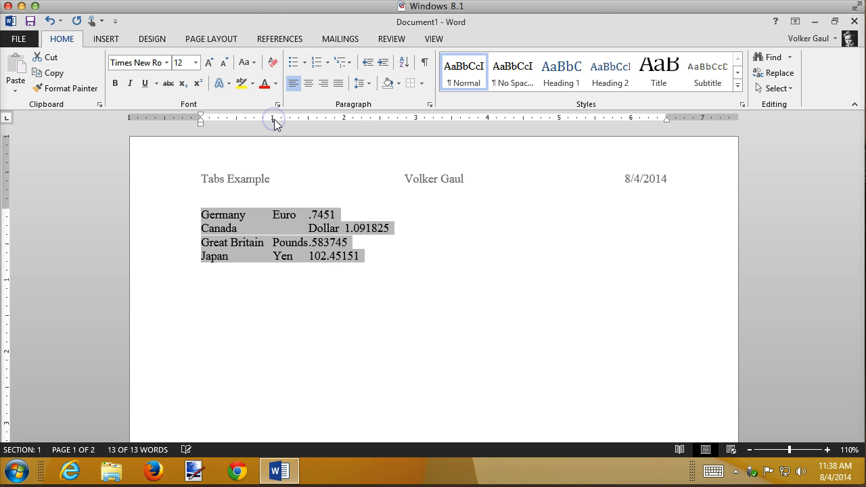
left_click(218, 299)
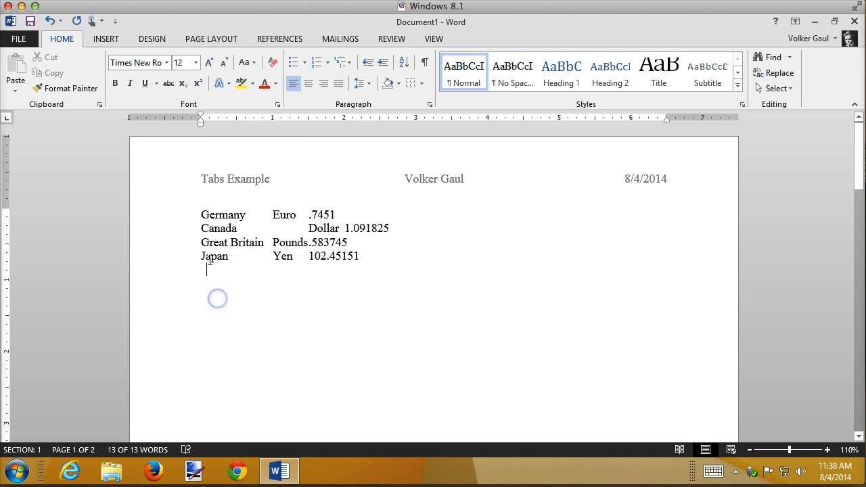
Insert a tab before Germany, Canada, Great Britain and Japan to indent the start of each row
left_click(201, 215)
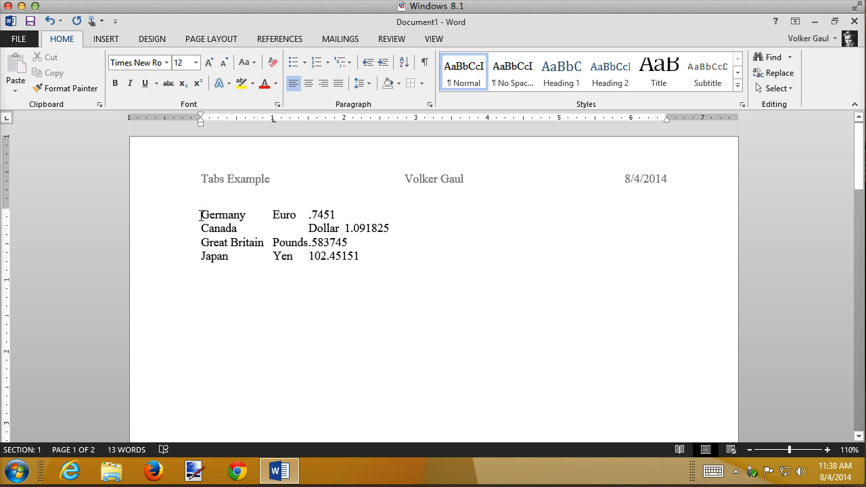
key("Tab")
left_click(201, 226)
key("Tab")
left_click(201, 240)
key("Tab")
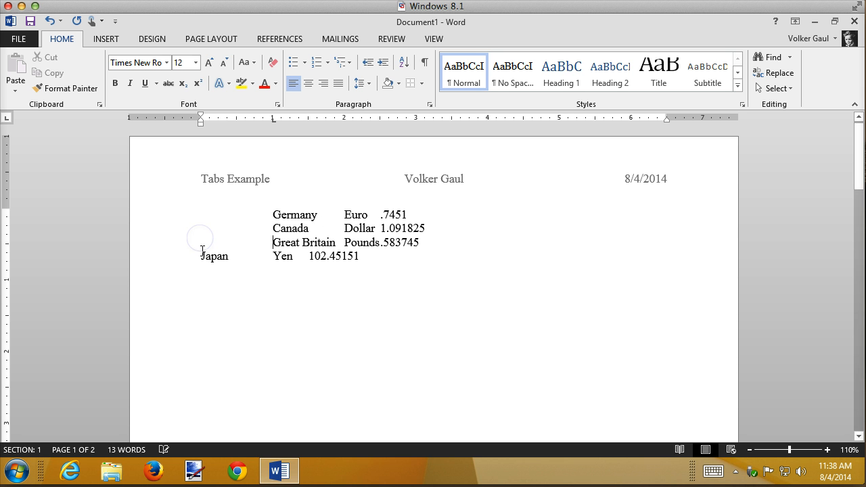
left_click(201, 252)
key("Tab")
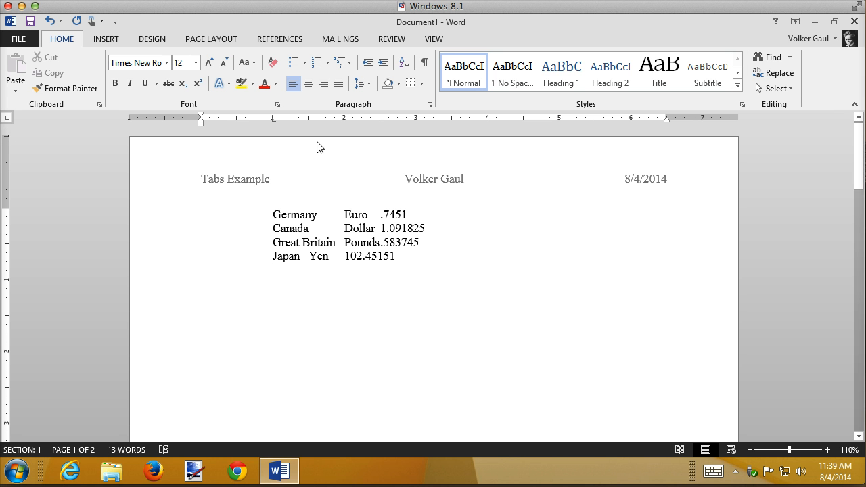
Add left tab stops at 3 inches and 4.5 inches to all four currency rows
left_click(379, 119)
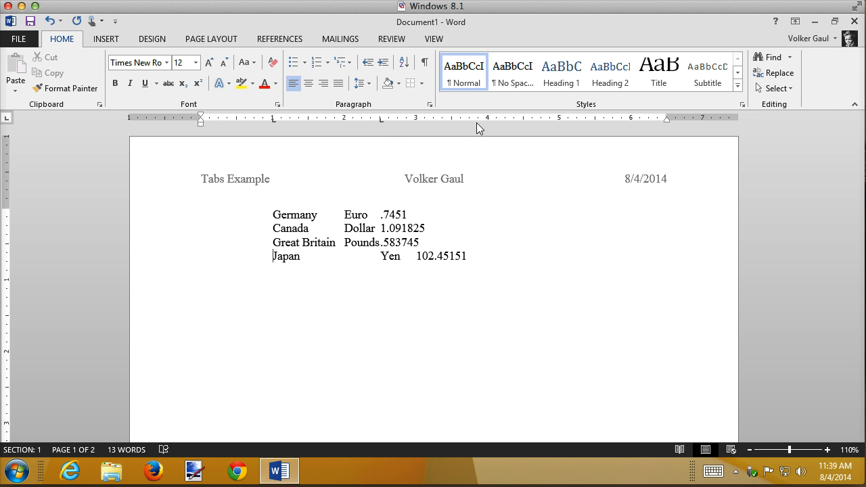
key("ctrl+z")
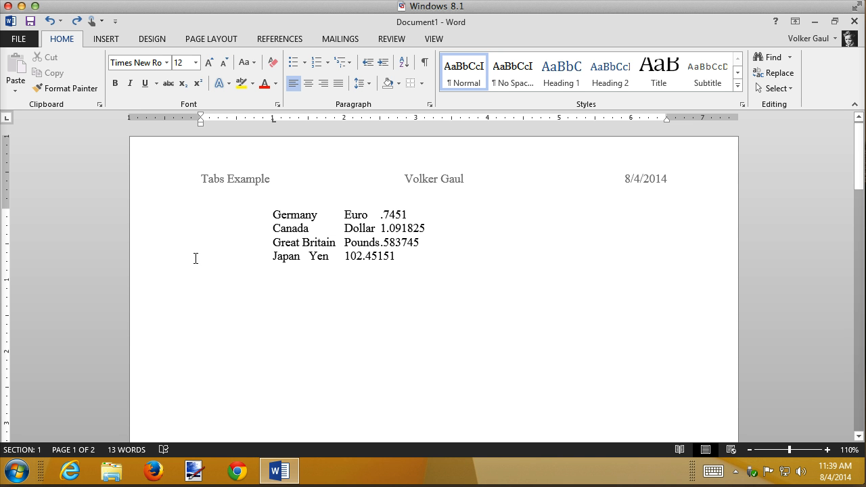
left_click_drag(160, 217, 150, 254)
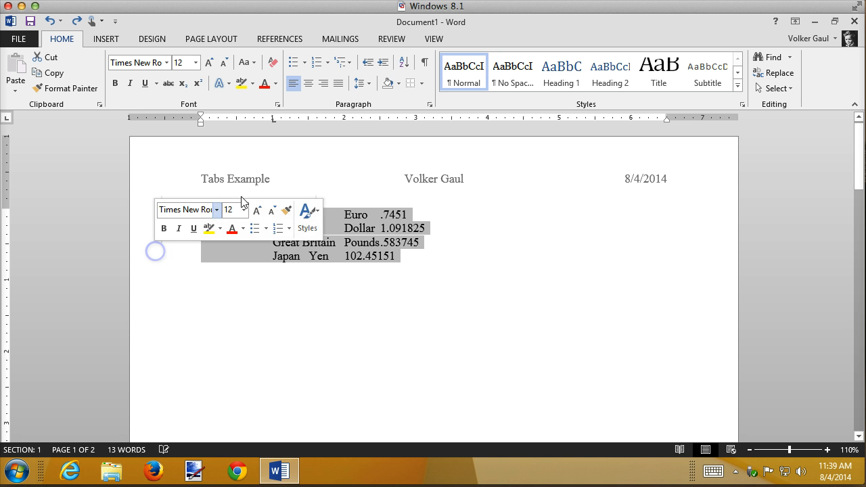
left_click(416, 119)
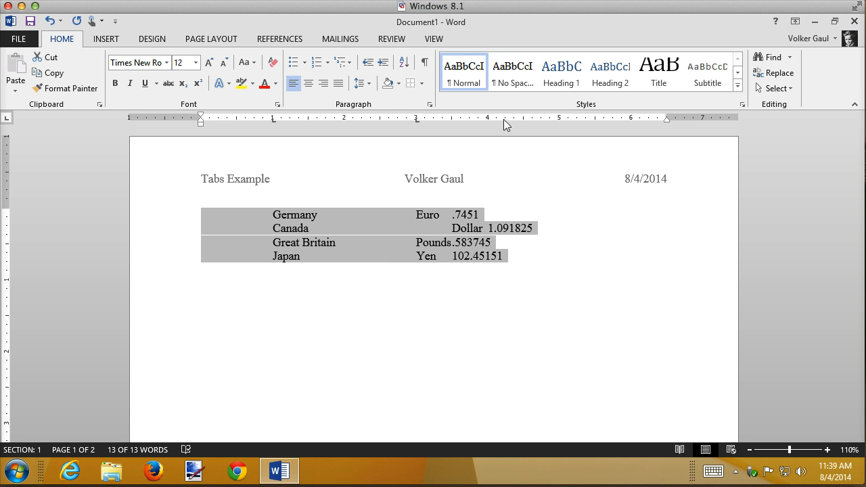
left_click(525, 120)
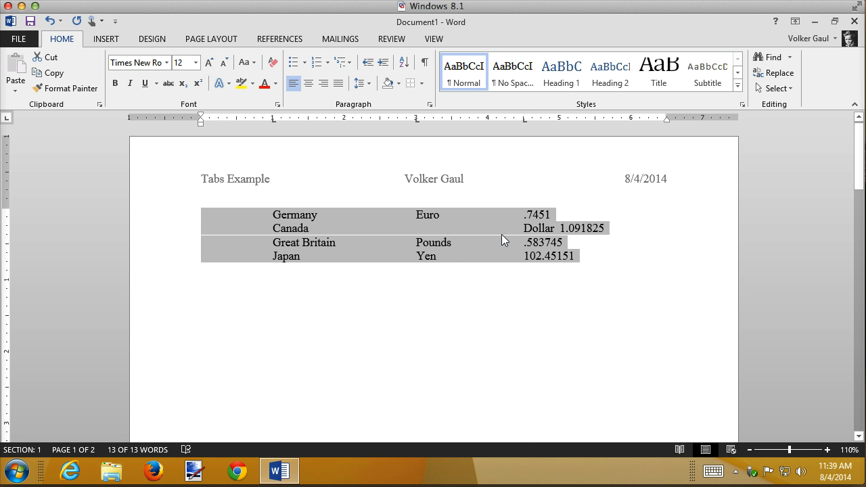
Remove the extra tab before Dollar in the Canada row, showing the formatting marks only while editing
left_click(524, 228)
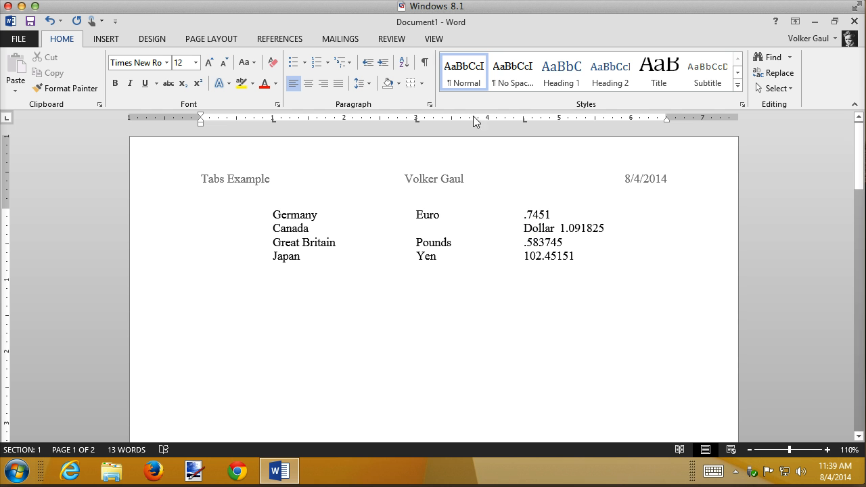
left_click(425, 63)
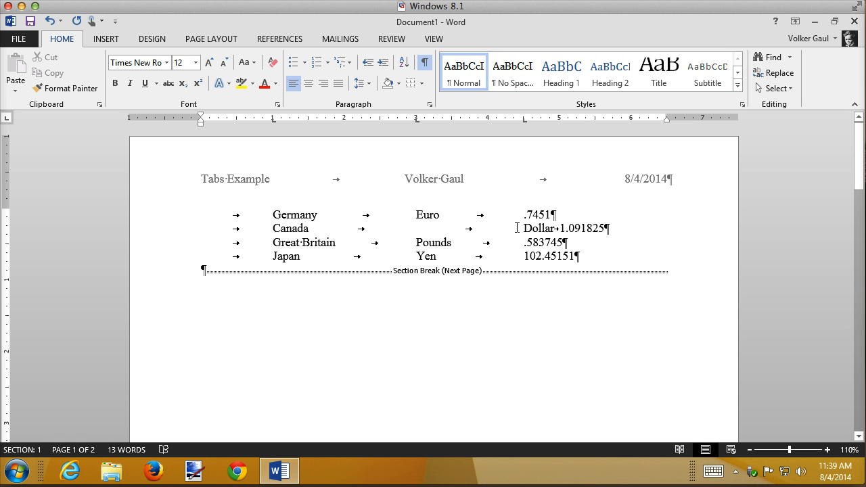
key("BackSpace")
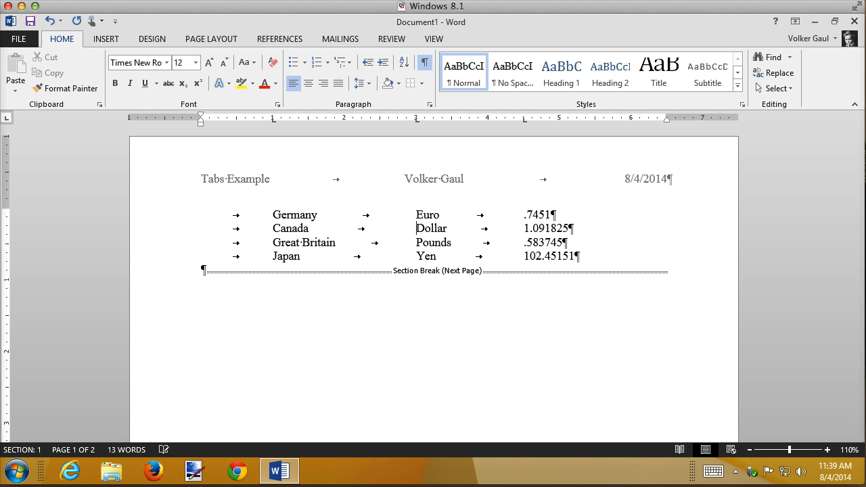
left_click(425, 61)
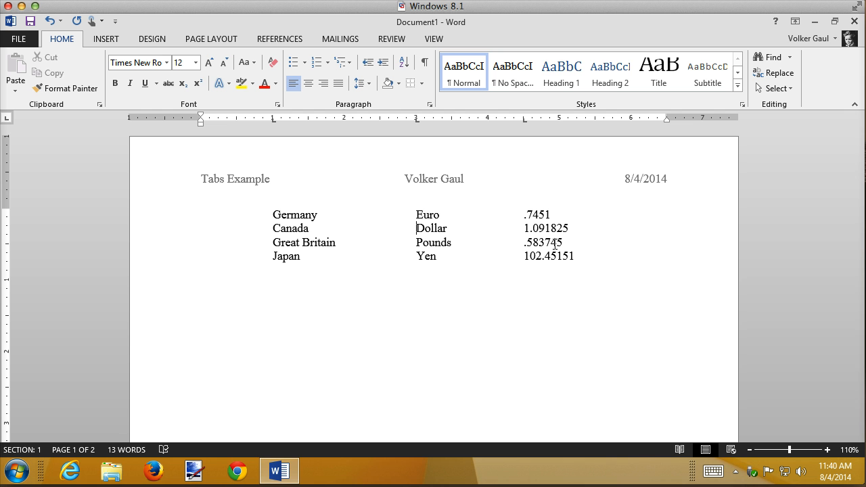
Insert a heading row above the Germany row and enter Country as its first heading, followed by a tab
left_click(273, 215)
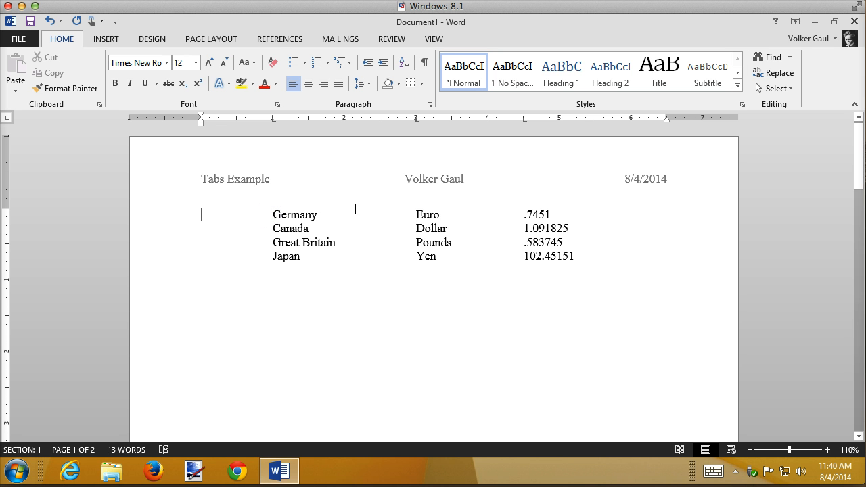
key("Return")
key("Up")
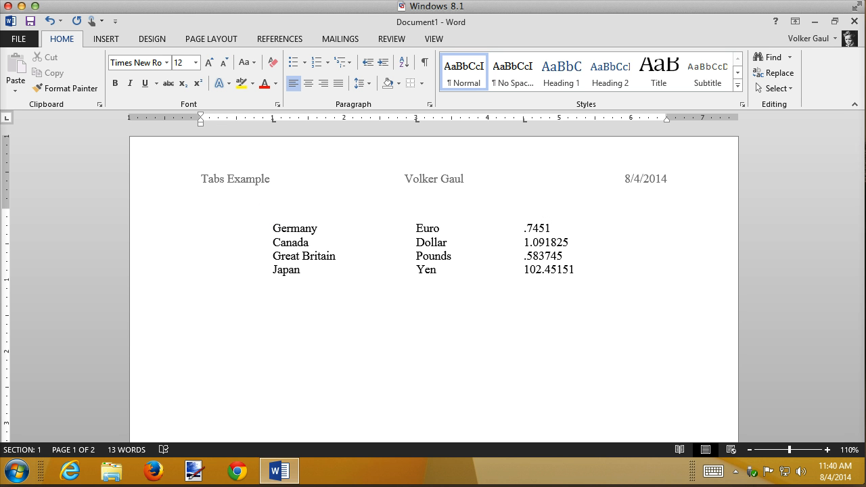
type("Country")
key("Tab")
Enter Currency as the second column heading, followed by a tab
type("Currecy")
key("BackSpace")
key("BackSpace")
type("cy")
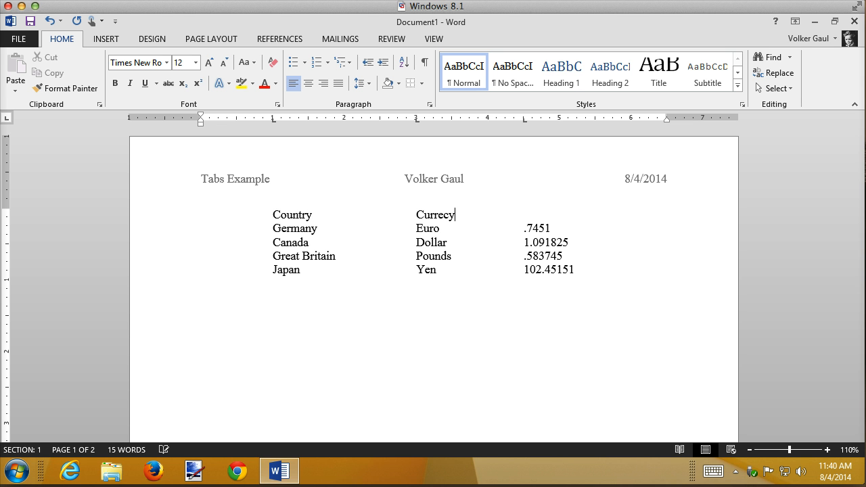
key("BackSpace")
key("BackSpace")
type("ncy")
key("Tab")
Enter Exchange Rate as the third column heading
type("Exc")
key("BackSpace")
type("change Reate")
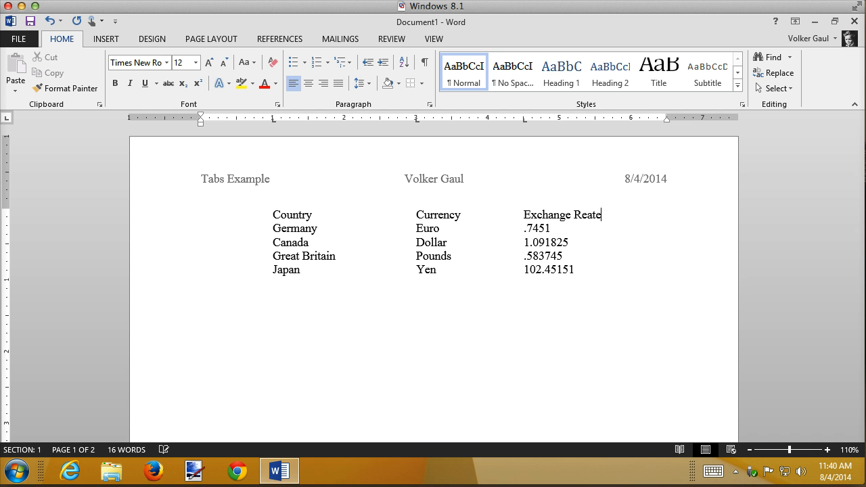
key("BackSpace")
key("BackSpace")
key("BackSpace")
key("BackSpace")
key("BackSpace")
type("Rate")
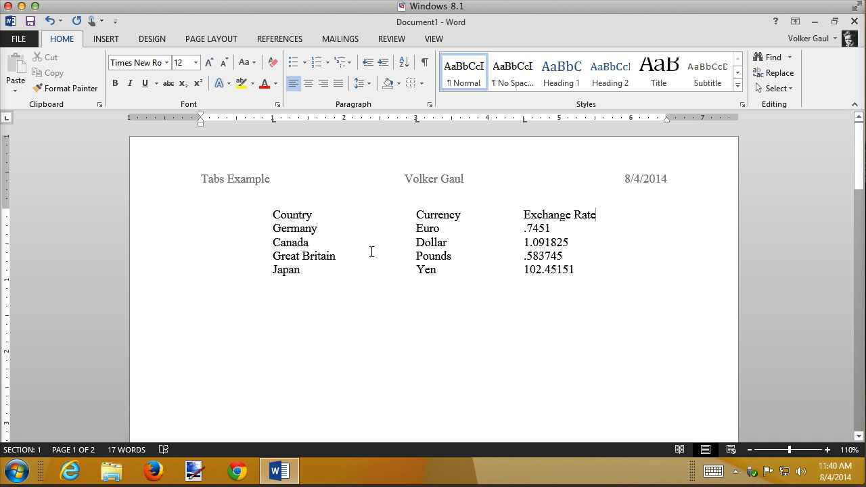
Underline the whole heading row including the tab gaps, and undo the underline
left_click_drag(274, 215, 628, 215)
key("ctrl+u")
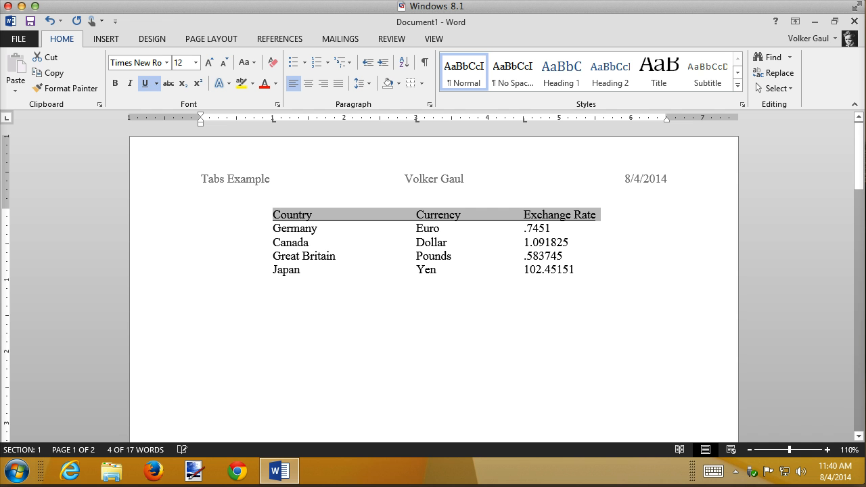
left_click(480, 313)
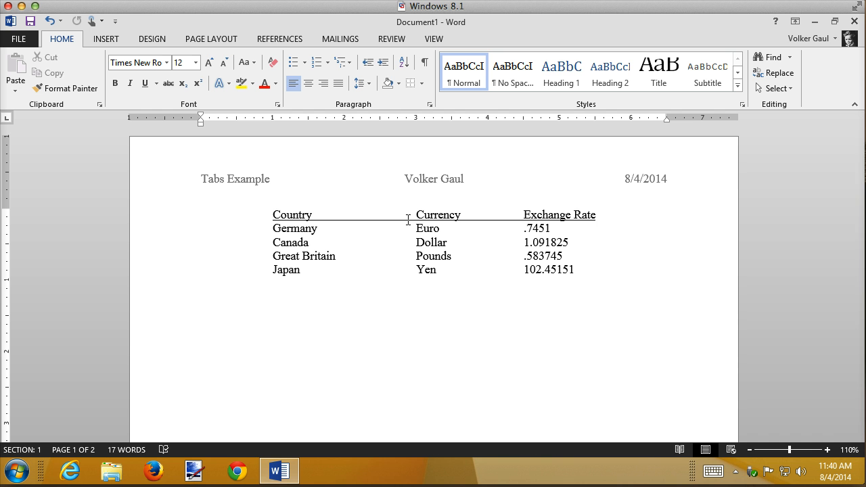
key("ctrl+z")
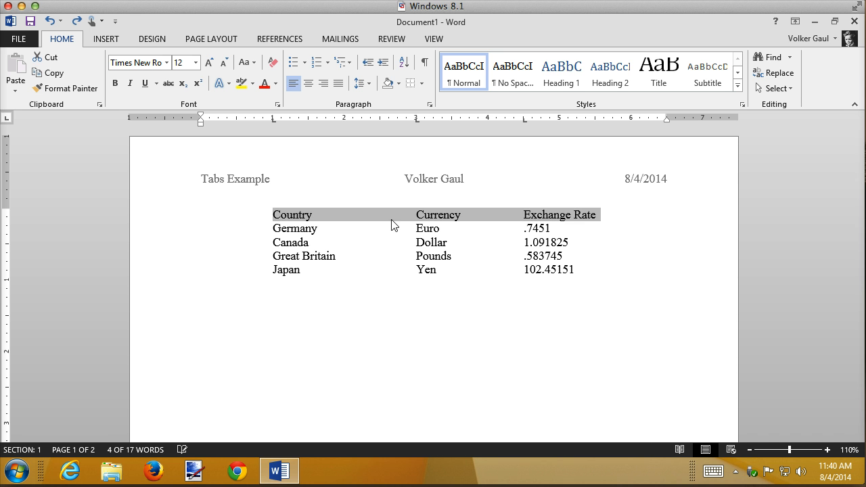
Underline the headings Country, Currency and Exchange Rate separately, leaving the tab gaps between them without underline
double_click(284, 216)
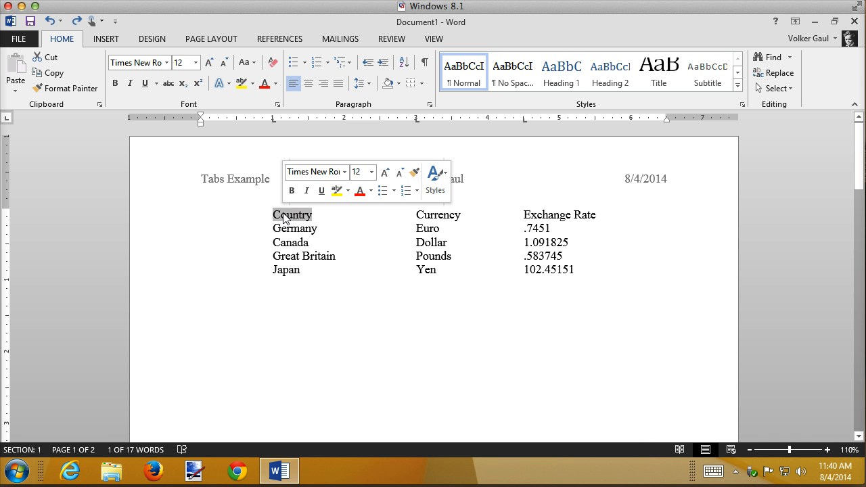
left_click(321, 191)
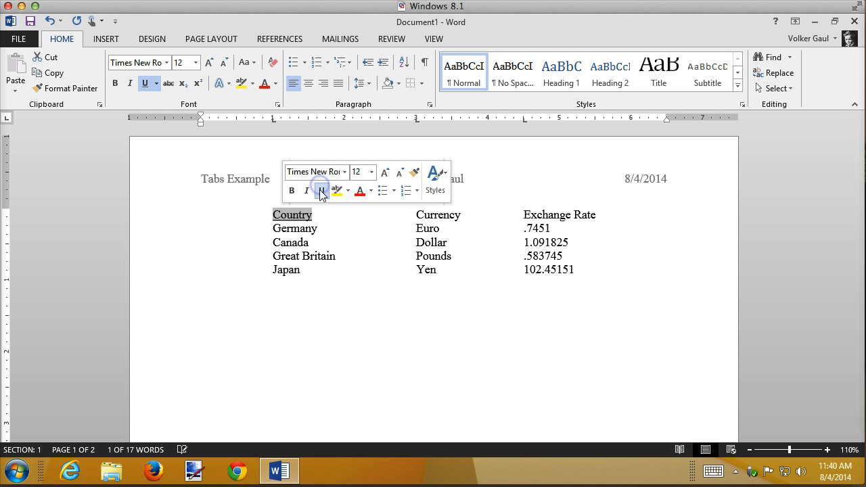
double_click(452, 215)
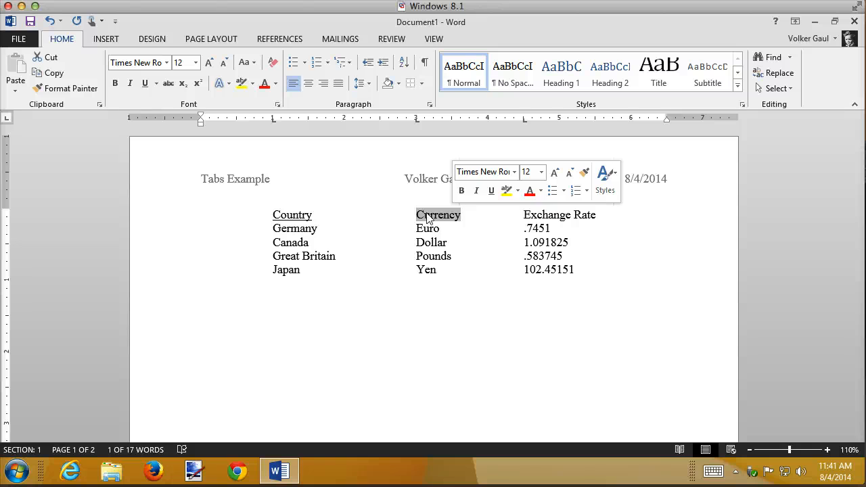
key("ctrl+u")
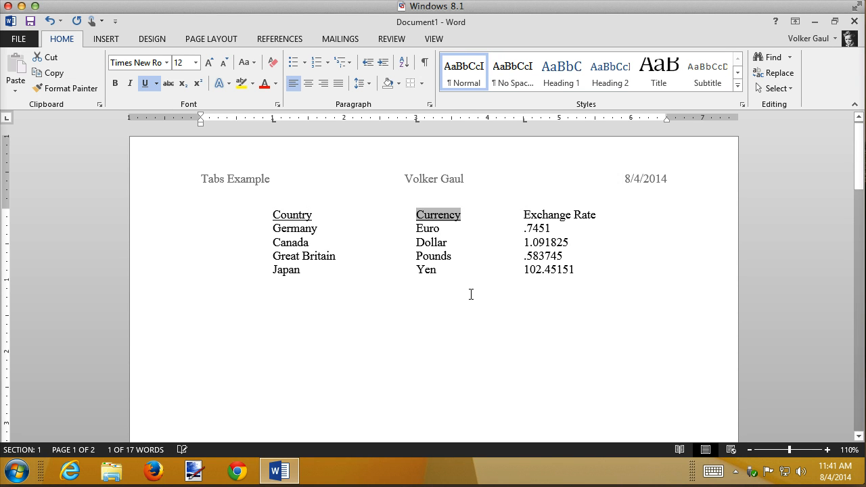
left_click(524, 216)
left_click_drag(524, 216, 594, 215)
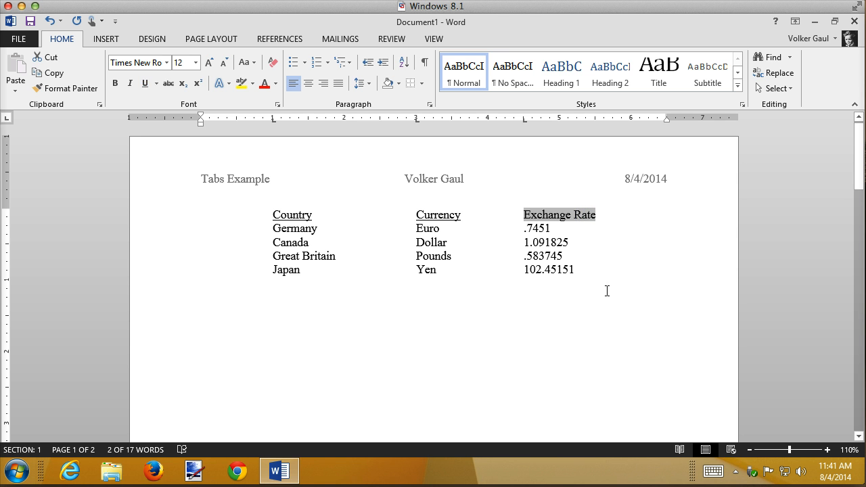
key("ctrl+u")
left_click(608, 287)
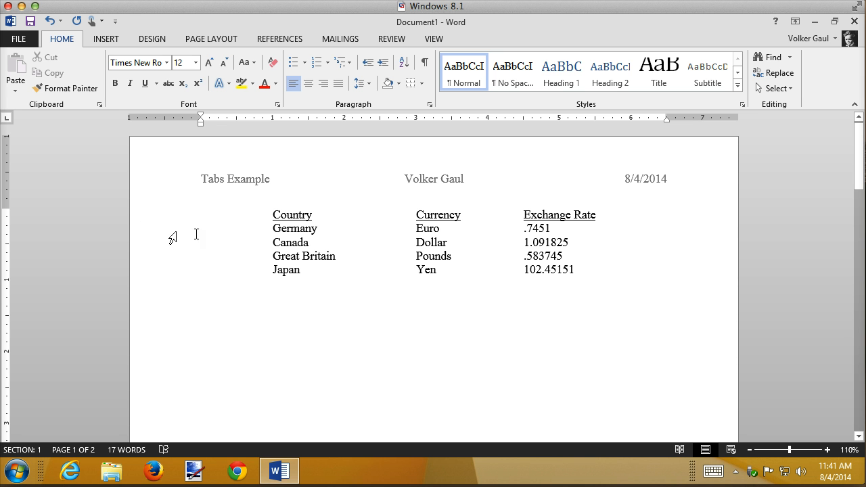
Remove the left tab stop at 3 inches from the heading row and all four currency rows
left_click_drag(158, 218, 158, 267)
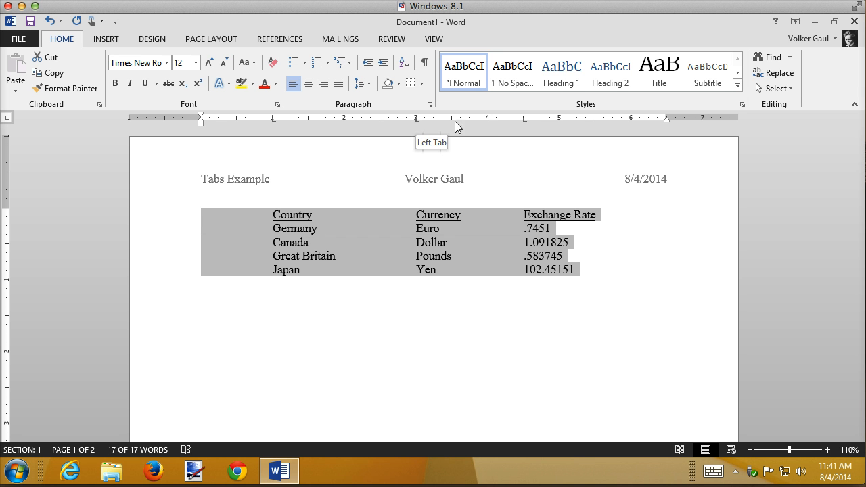
left_click(416, 121)
mouse_move(416, 121)
left_mouse_down()
mouse_move(414, 156)
mouse_move(416, 123)
left_mouse_up()
left_click_drag(416, 123, 416, 144)
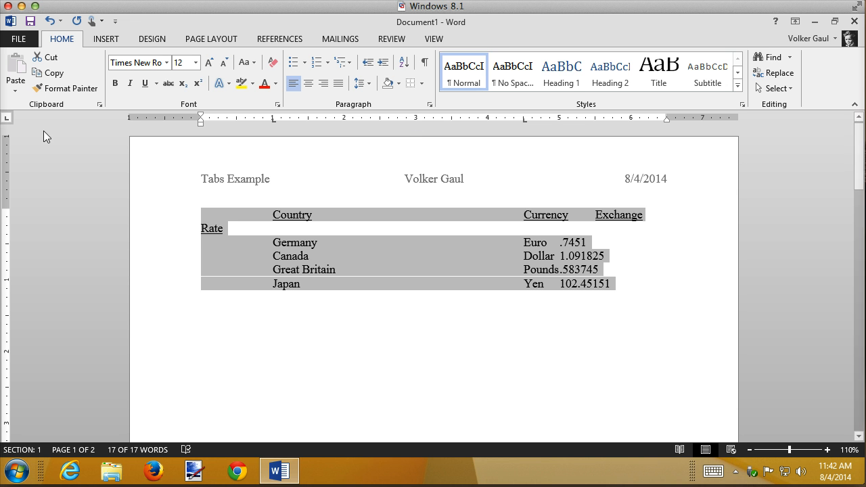
Add a center tab stop at 3 inches for the Currency column in all five rows and move it to about 3.25 inches
left_click(8, 119)
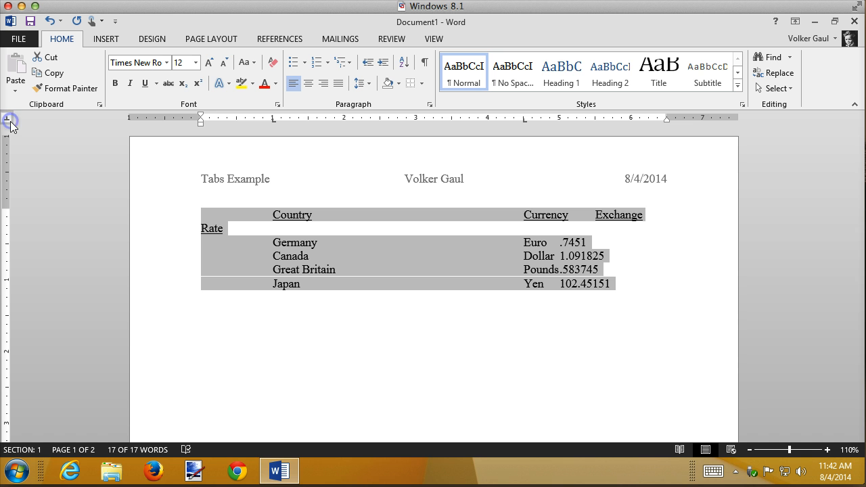
left_click(416, 120)
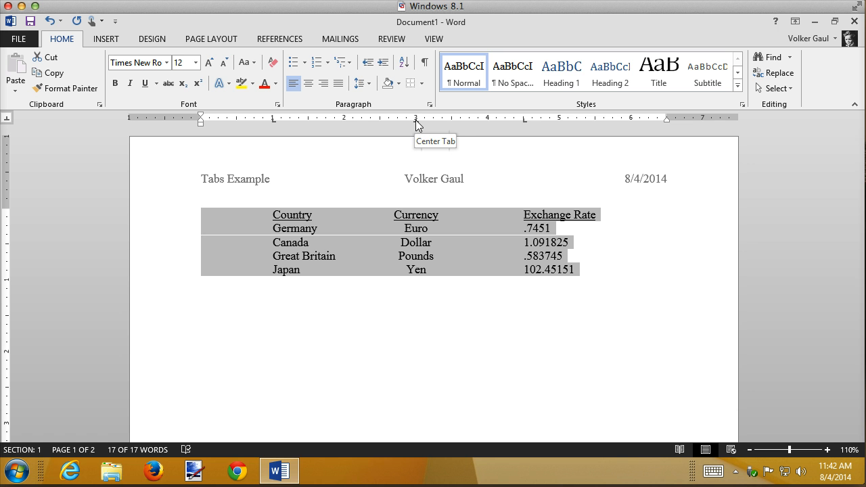
mouse_move(416, 123)
left_mouse_down()
mouse_move(499, 127)
mouse_move(406, 128)
mouse_move(435, 129)
left_mouse_up()
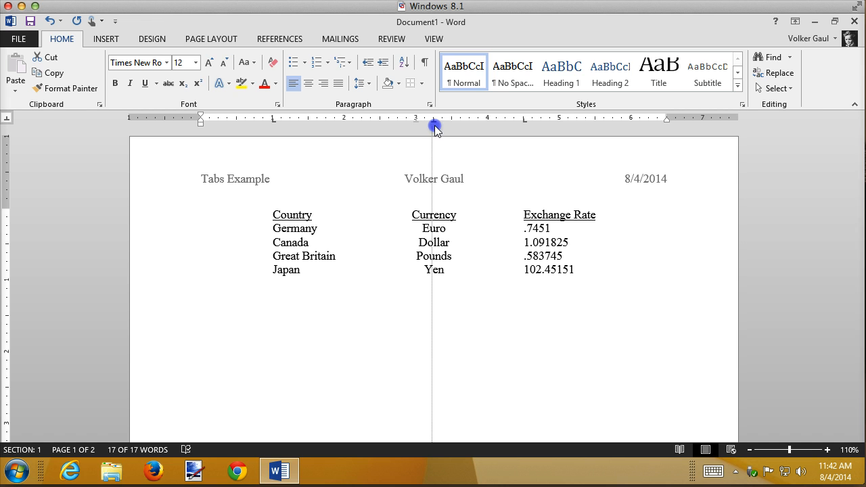
left_click_drag(436, 129, 433, 129)
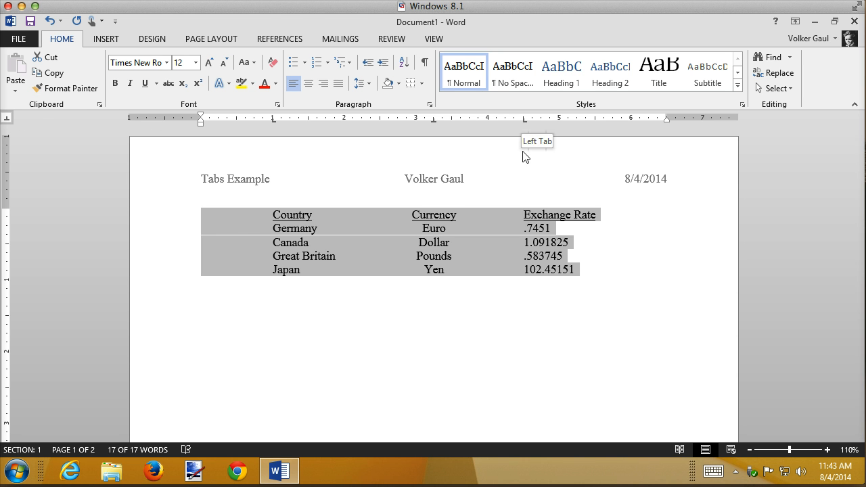
Change the 4.5-inch tab stop of the heading row and all four currency rows to decimal alignment
left_click(7, 118)
left_click(6, 118)
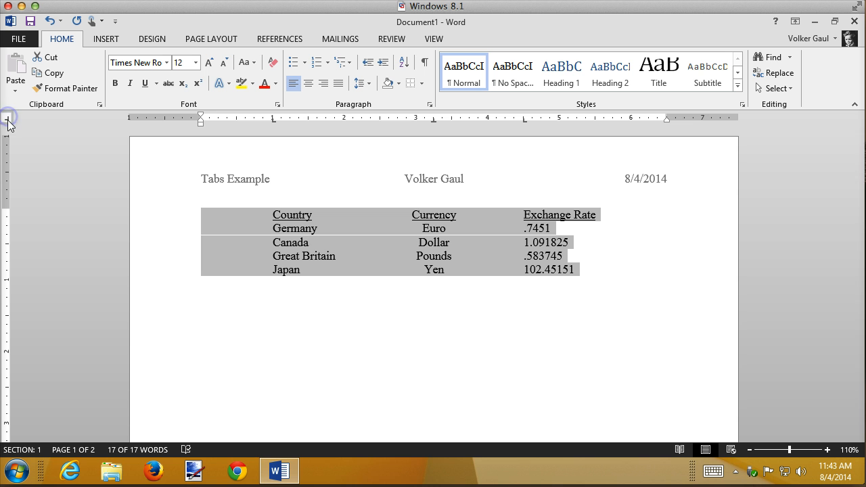
left_click(7, 118)
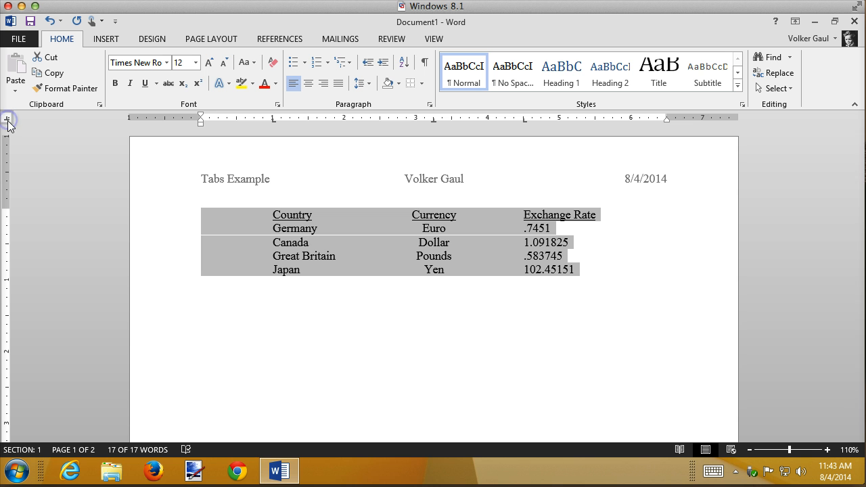
double_click(525, 119)
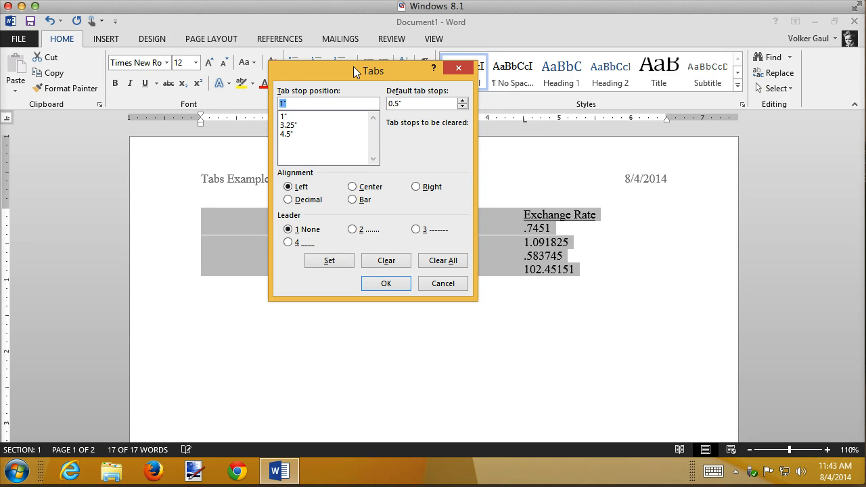
left_click(287, 134)
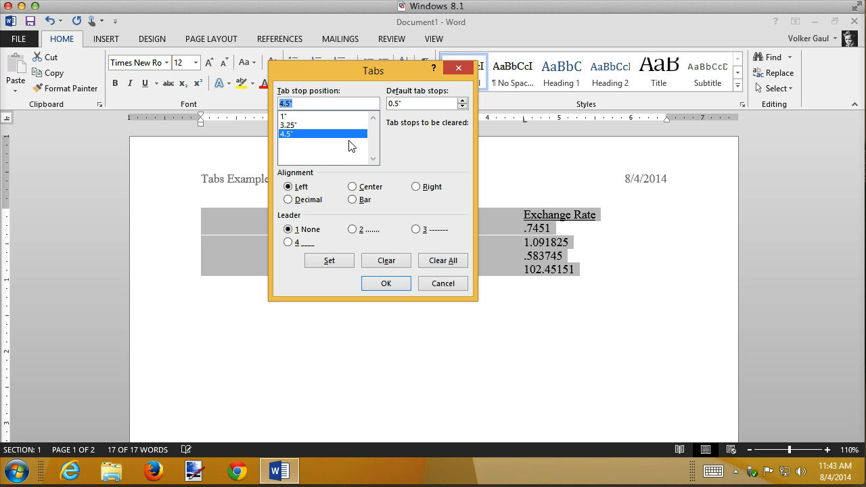
left_click(308, 200)
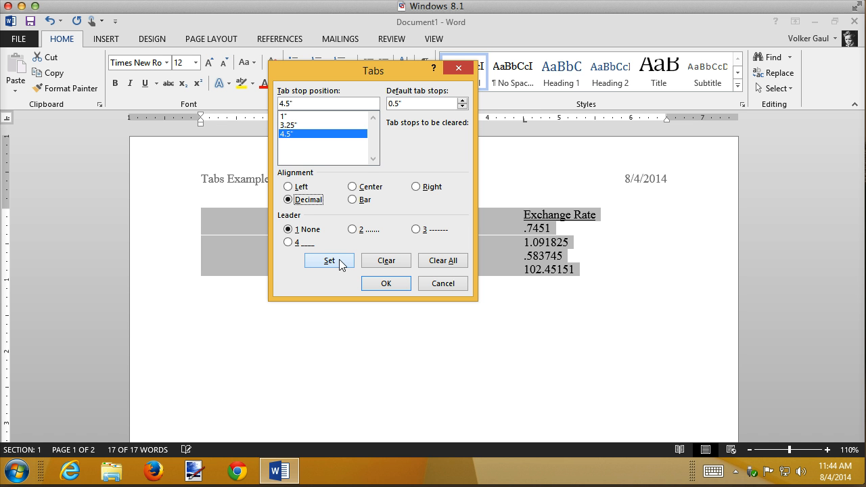
left_click(319, 262)
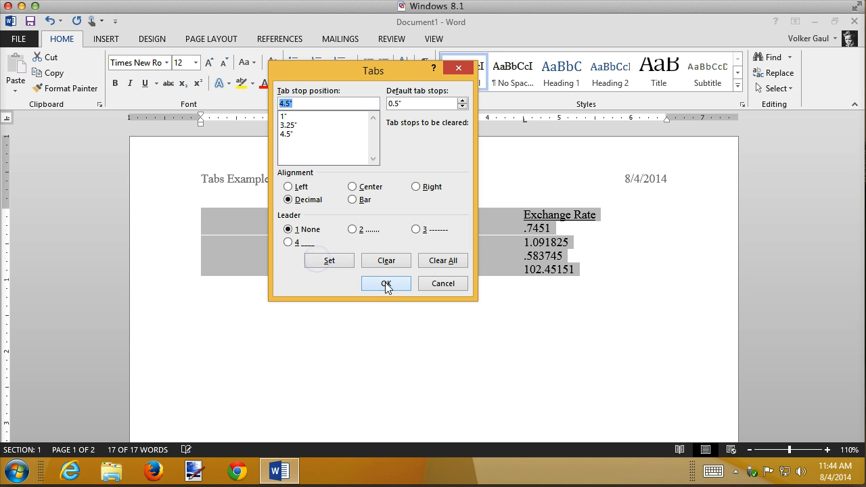
left_click(385, 284)
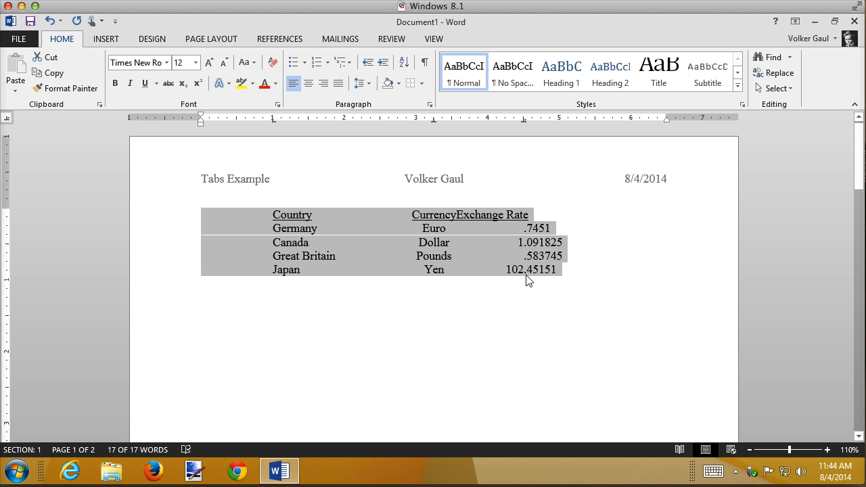
Insert a period after "Exchange" in the heading row to test the decimal alignment, and delete it
left_click(502, 211)
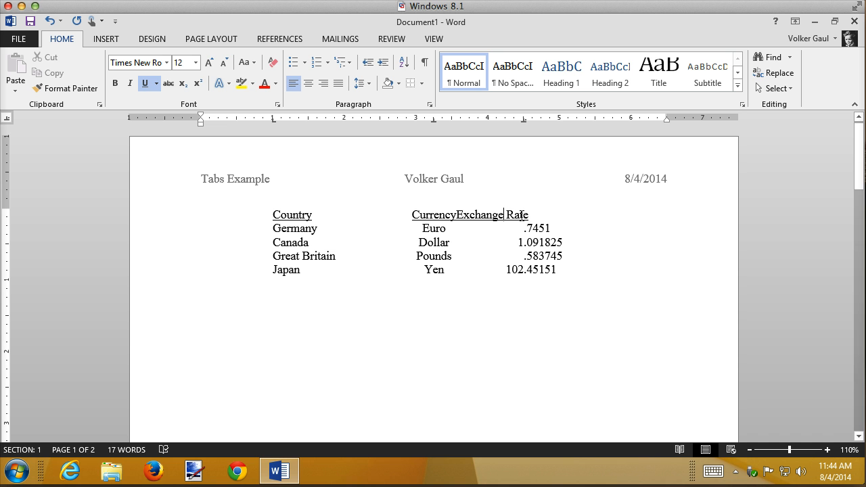
type(".")
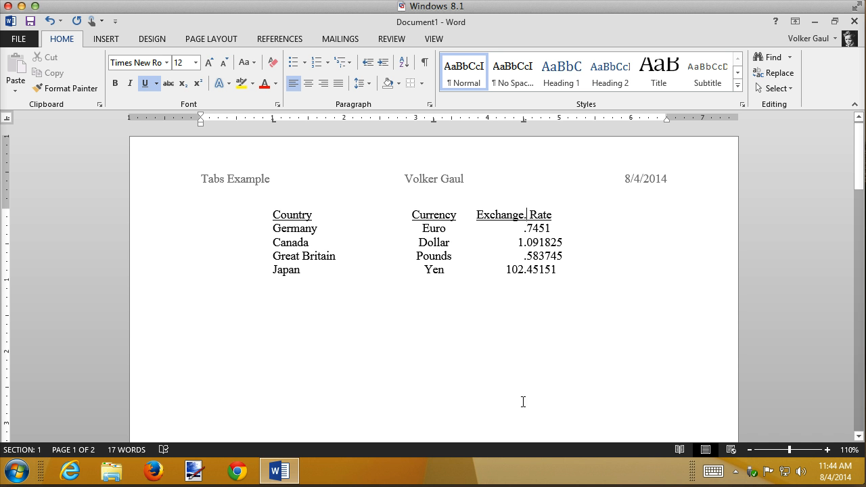
key("BackSpace")
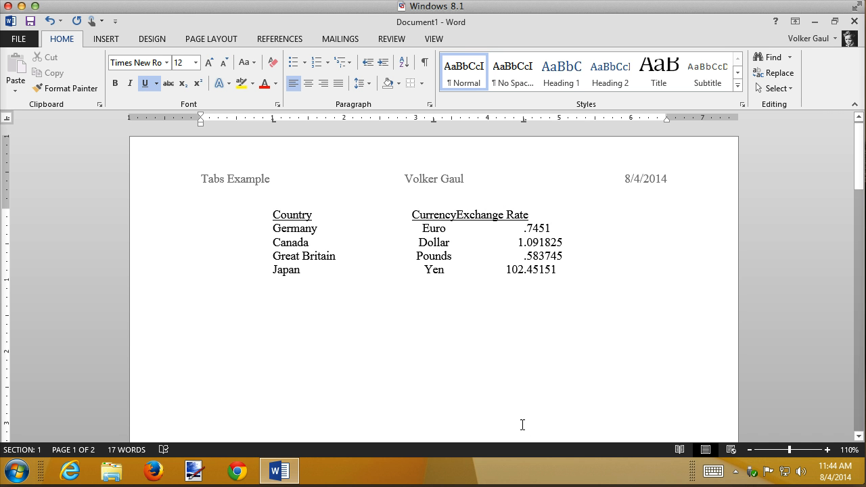
Remove the decimal tab stop at 4.5 inches from the heading row only
left_click(155, 223)
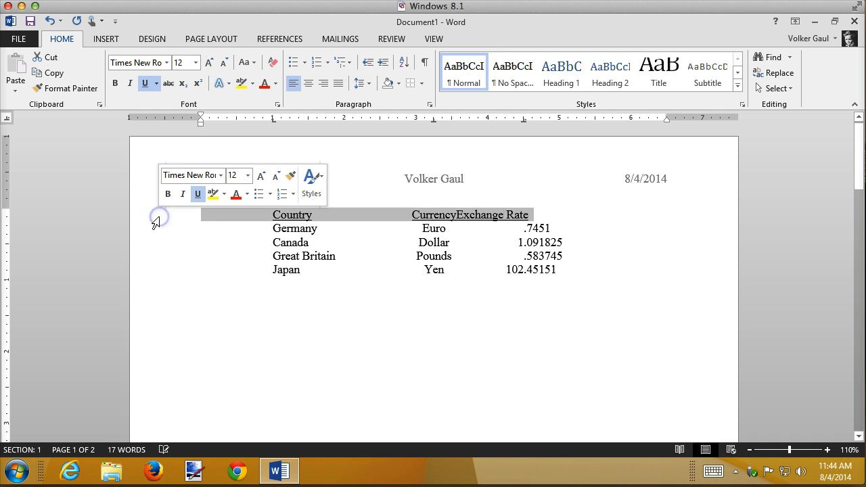
left_click(525, 119)
left_click_drag(525, 122, 518, 128)
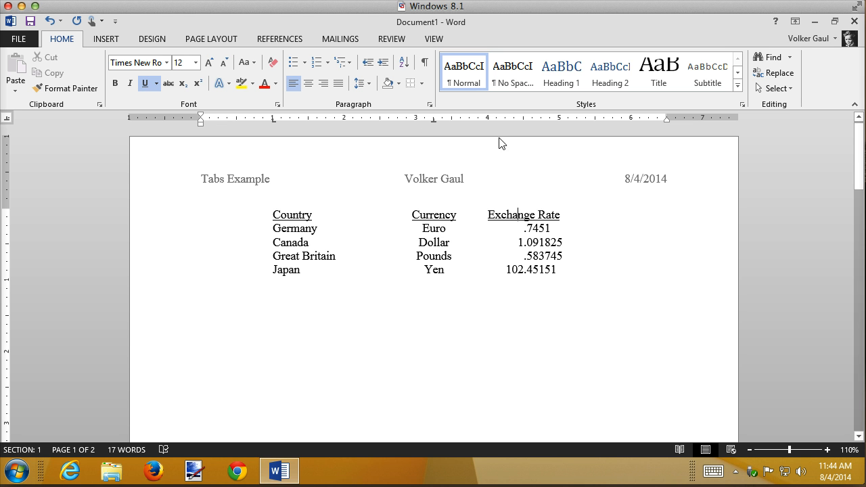
Add a right tab stop for the Exchange Rate heading in the heading row and move it to about 5.2 inches
left_click(6, 123)
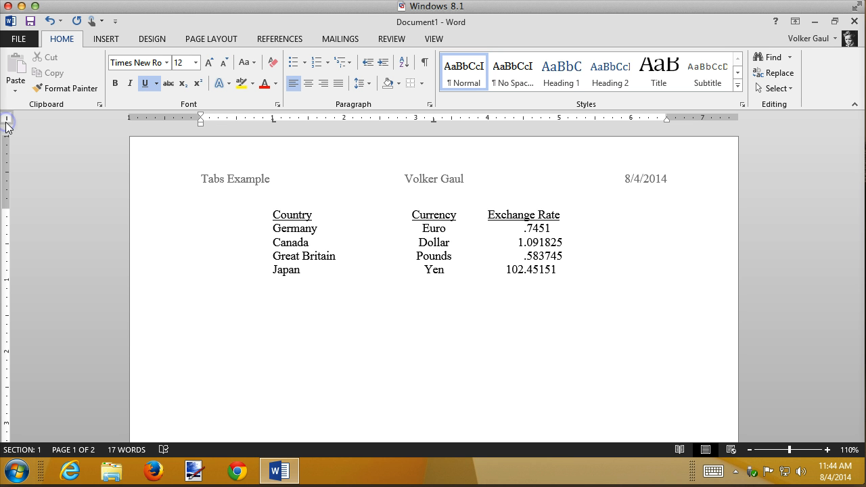
left_click(7, 123)
left_click(6, 124)
left_click(6, 123)
left_click(6, 124)
left_click(6, 123)
left_click(594, 119)
left_click_drag(594, 119, 573, 121)
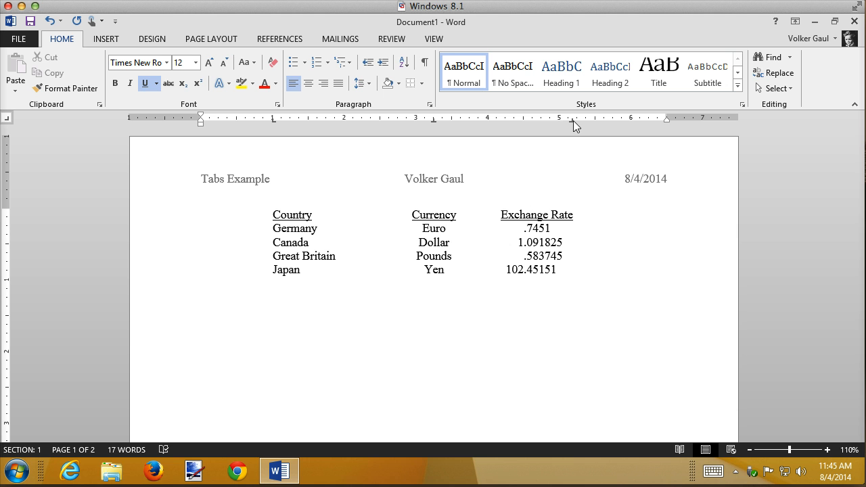
Compare the tab stops of the heading row with those of the Canada, Great Britain and Japan rows
left_click(160, 212)
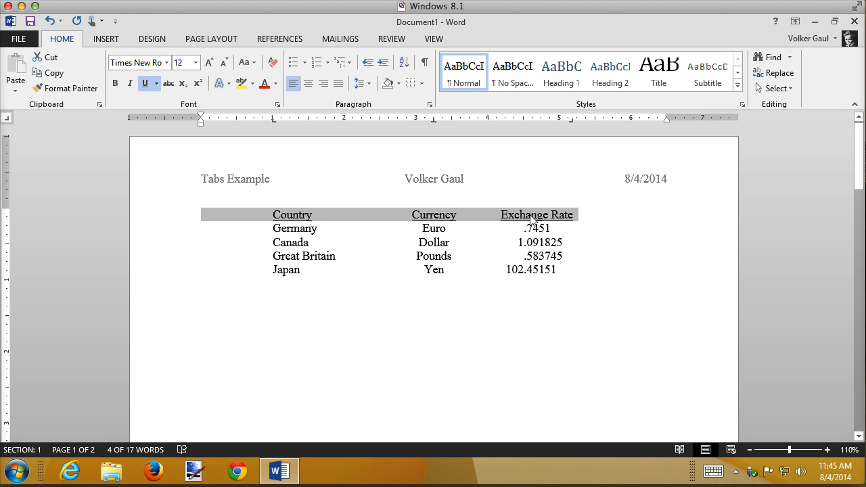
left_click_drag(156, 245, 152, 274)
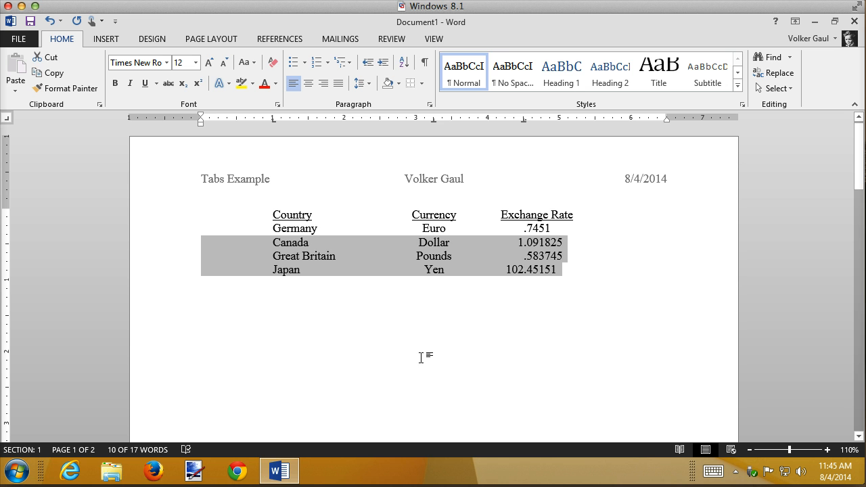
left_click(518, 324)
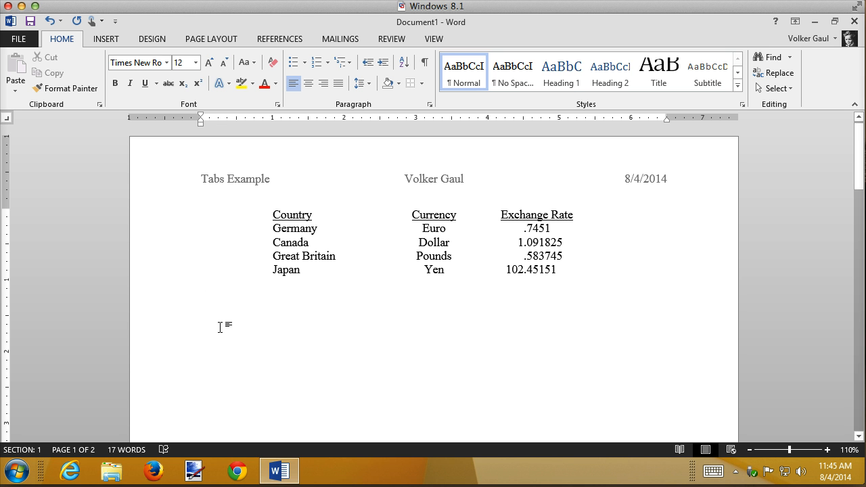
Add two empty lines after the Japan row and clear all tab stops from the new last line
left_click(571, 269)
key("Return")
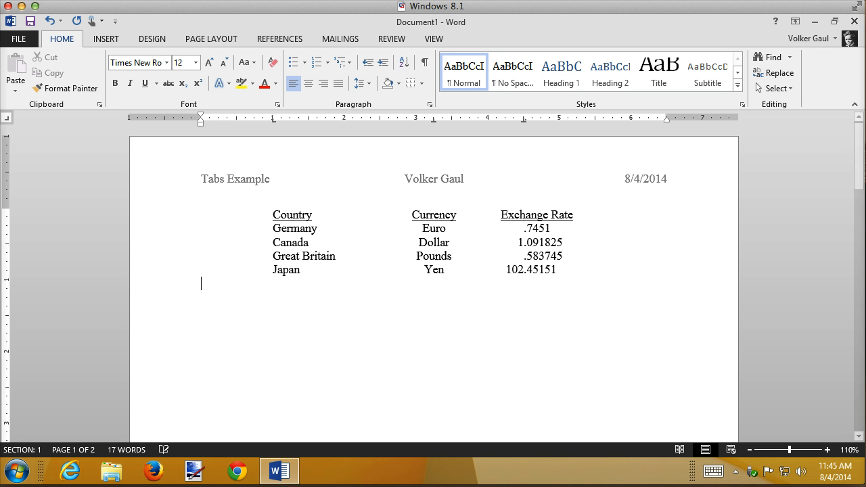
key("Return")
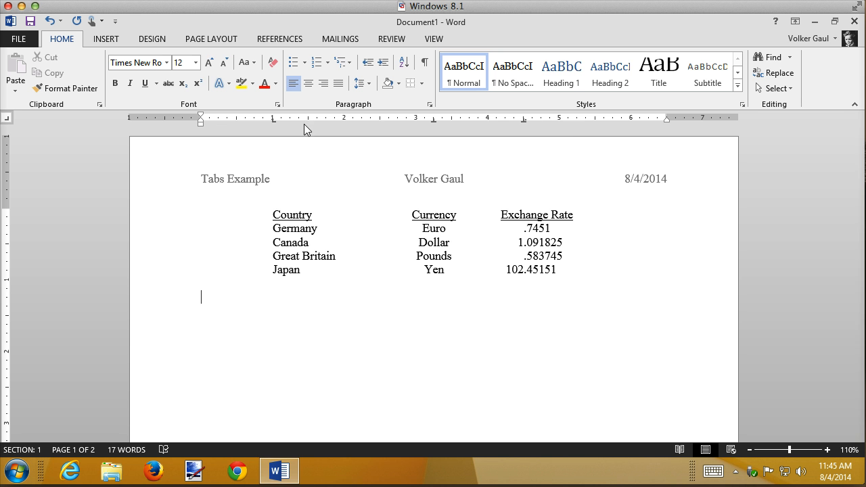
double_click(524, 121)
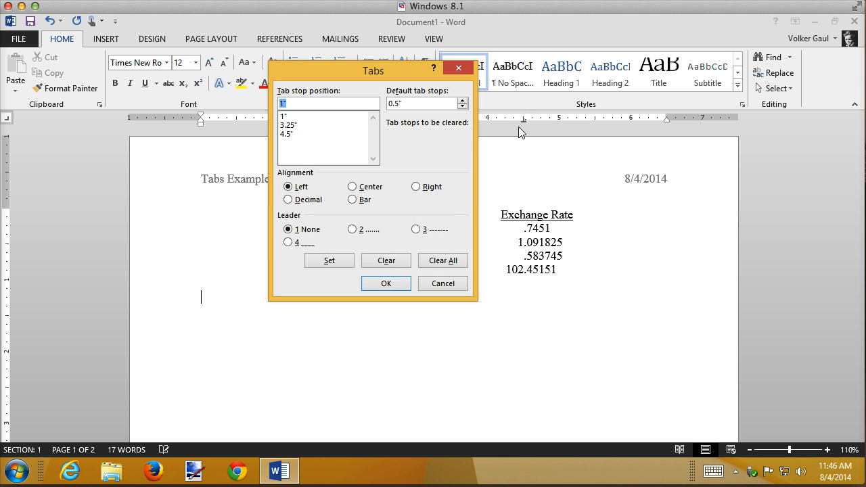
left_click(439, 260)
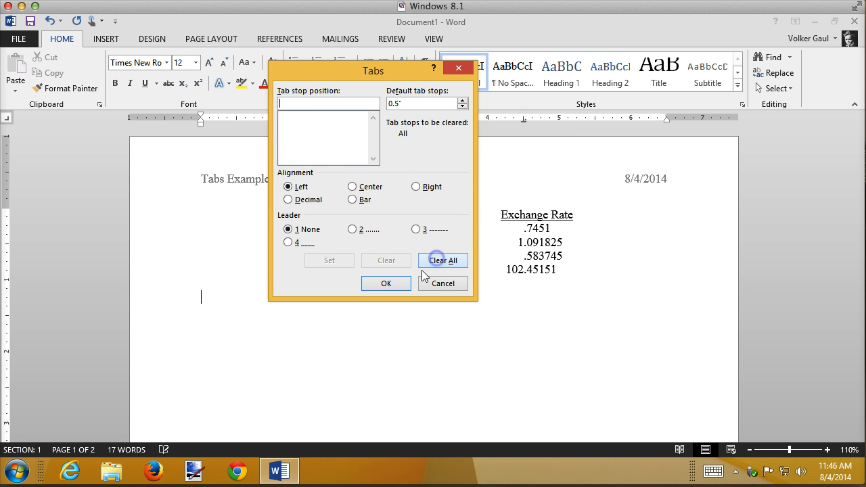
left_click(386, 283)
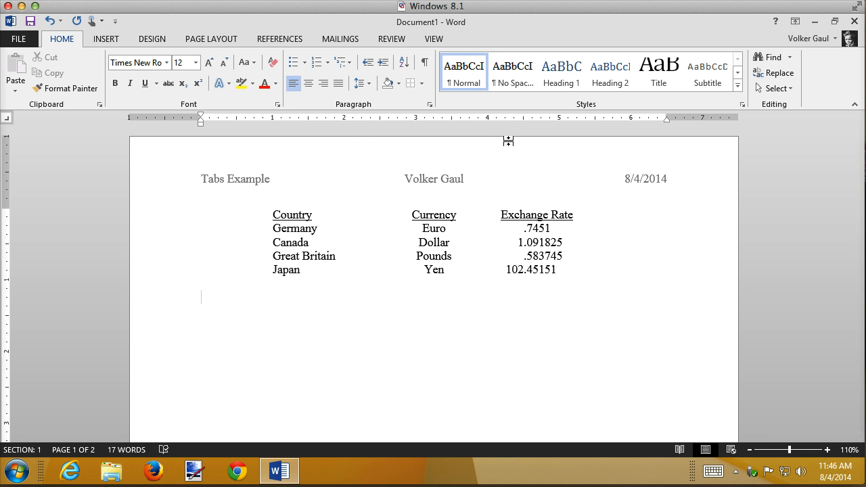
Add a right tab stop at the 6.5-inch right margin in the empty line below the currency list
left_click(447, 242)
left_click(248, 343)
left_click(668, 120)
left_click(653, 119)
left_click_drag(654, 120, 667, 120)
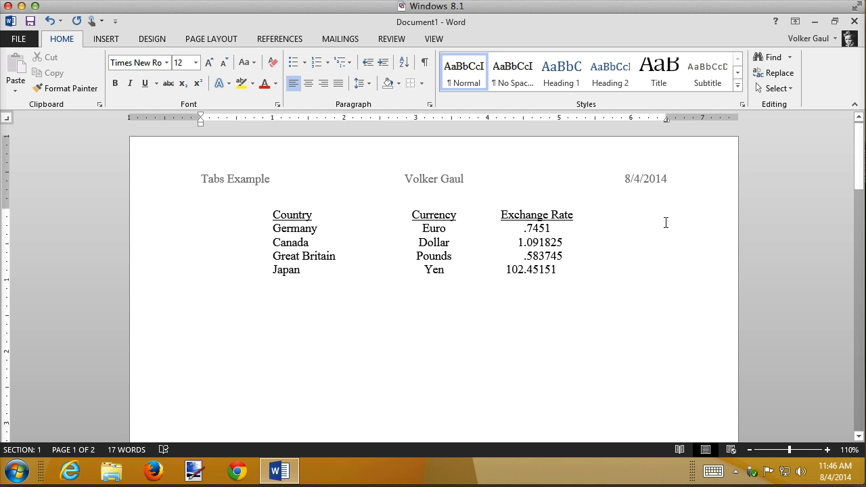
Enter Book and, separated by a tab, 20.00 on the line with the right tab stop
type("Book")
key("Tab")
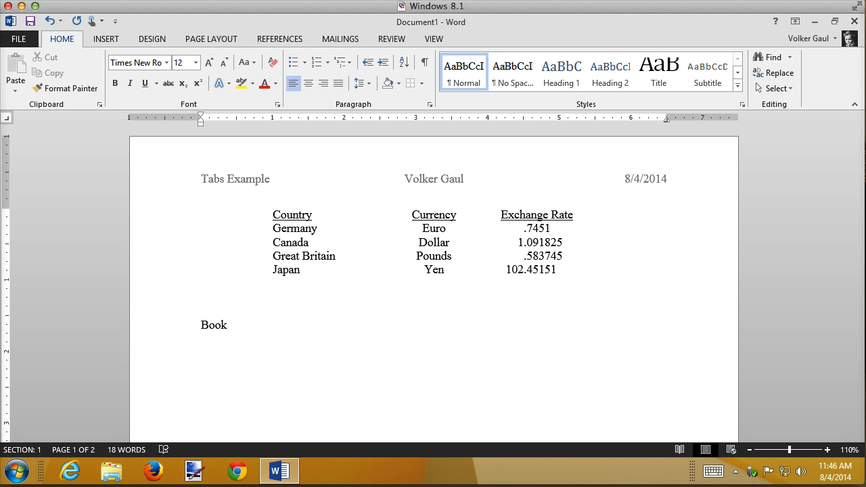
type("20.00")
Show the formatting marks, add a new line between the Book entry and the section break, and hide the marks
left_click(425, 64)
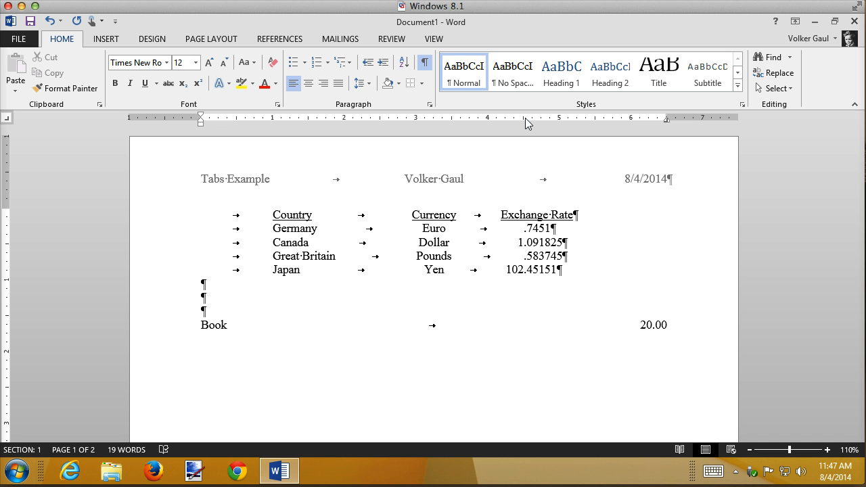
scroll(525, 123, "down", 15)
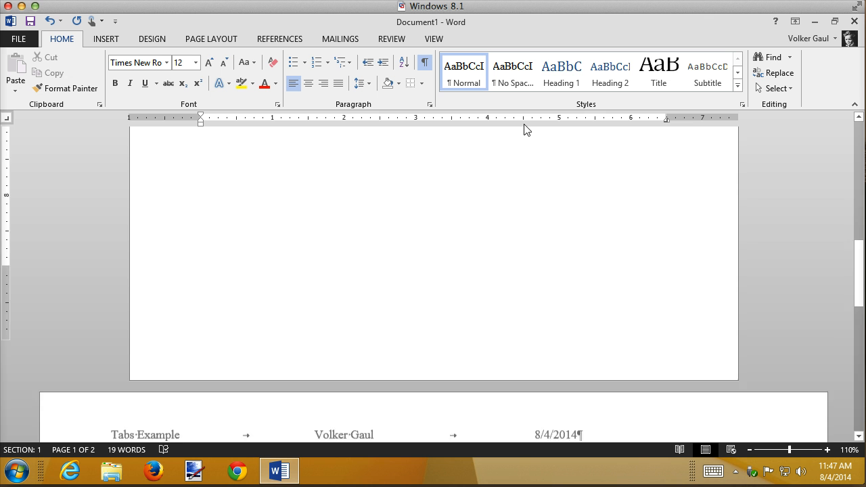
scroll(526, 129, "up", 15)
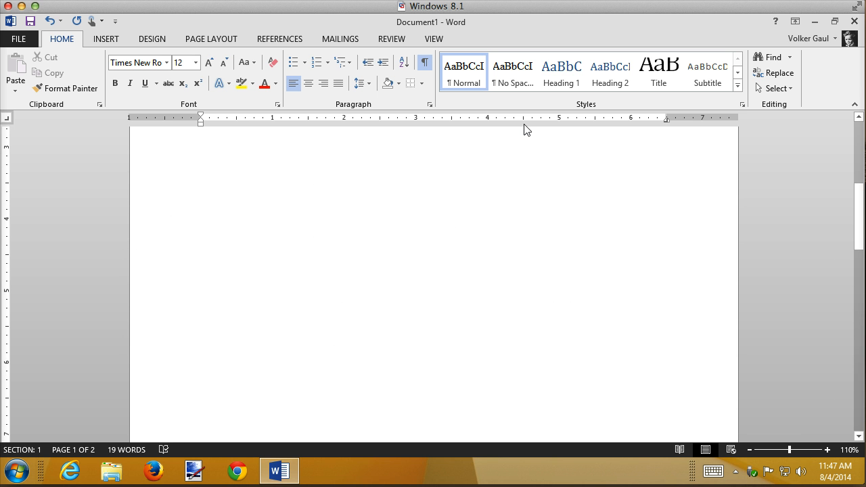
scroll(526, 128, "up", 4)
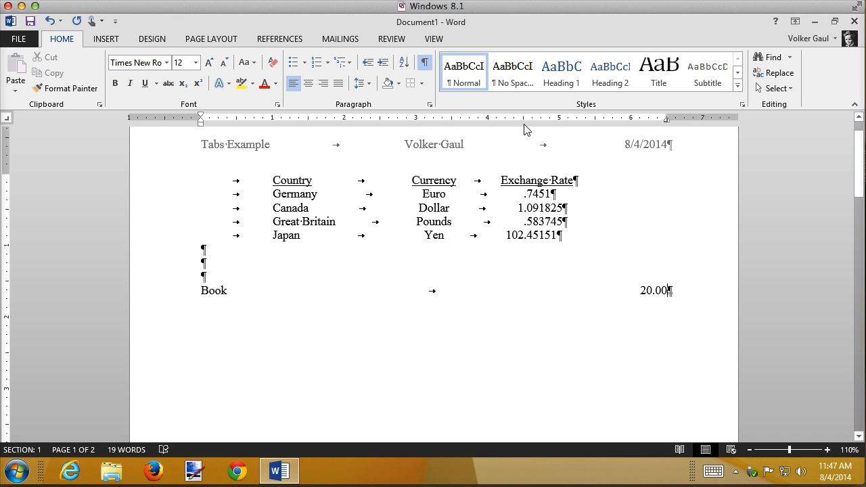
key("Return")
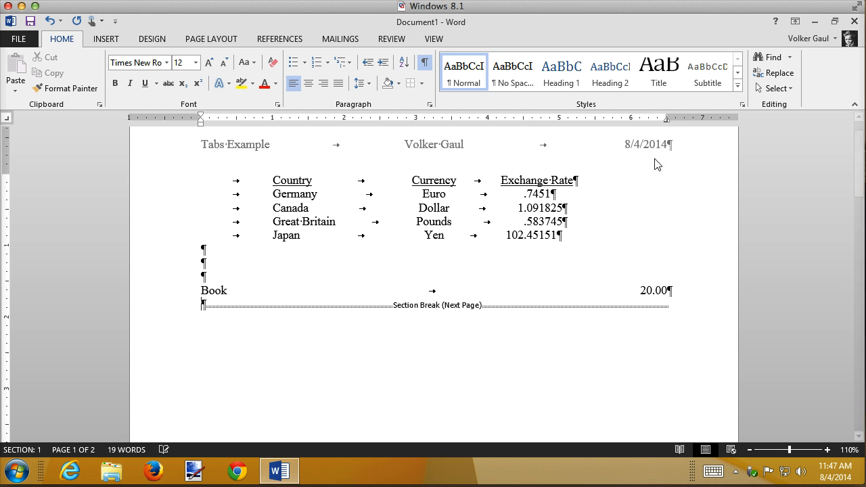
left_click(668, 289)
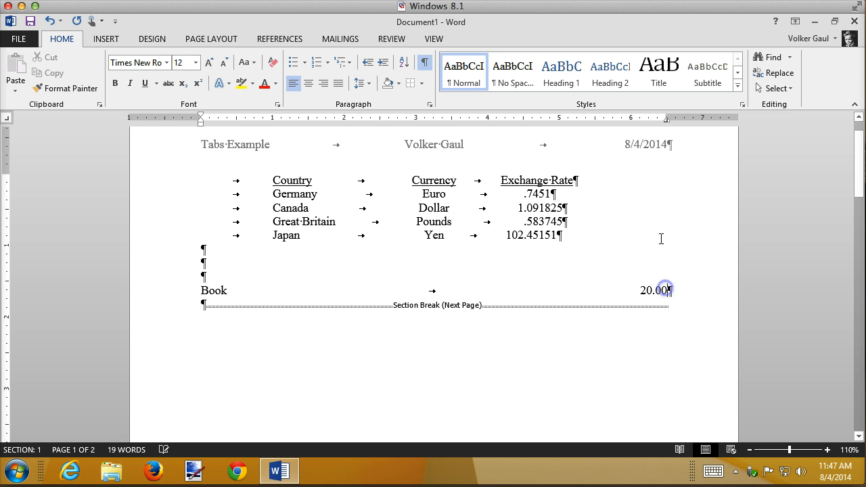
left_click(425, 62)
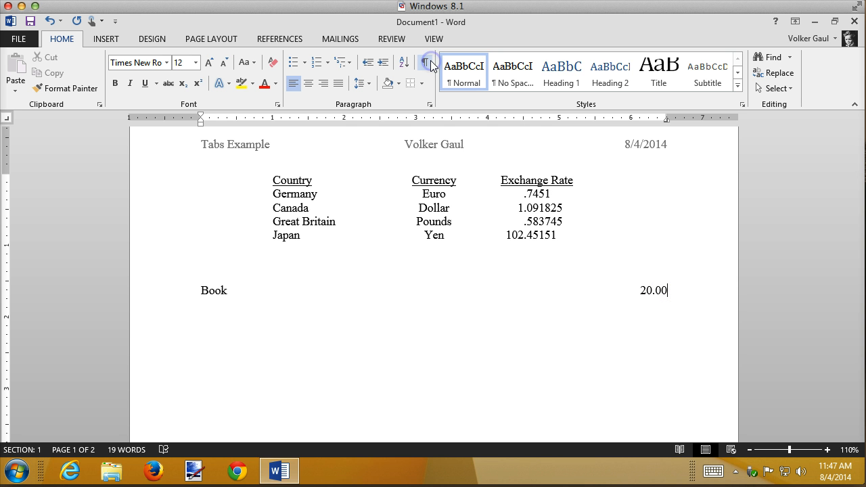
Add the tab-separated entries Bike 225.66 and M&Ms 5.14 on the lines below Book
type("Bike\t1")
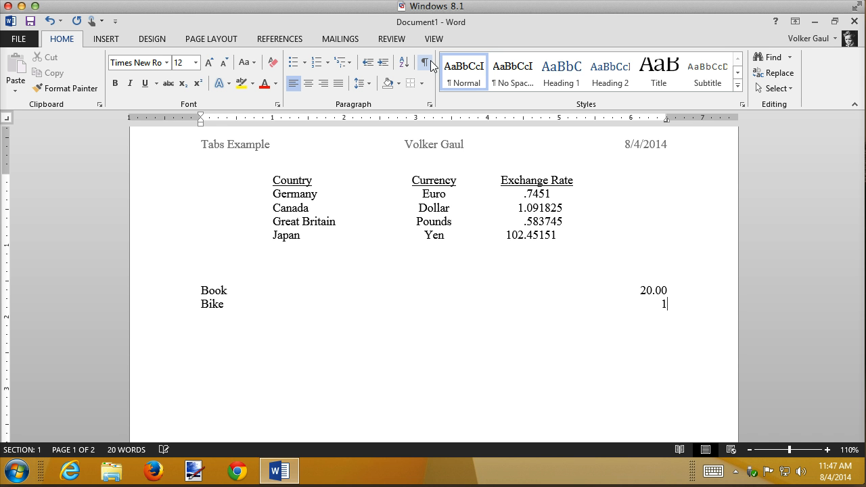
type("2t")
key("BackSpace")
key("BackSpace")
key("BackSpace")
type("w")
key("BackSpace")
key("BackSpace")
type("225")
key("BackSpace")
key("BackSpace")
key("BackSpace")
type("26")
key("BackSpace")
key("BackSpace")
type("5.66")
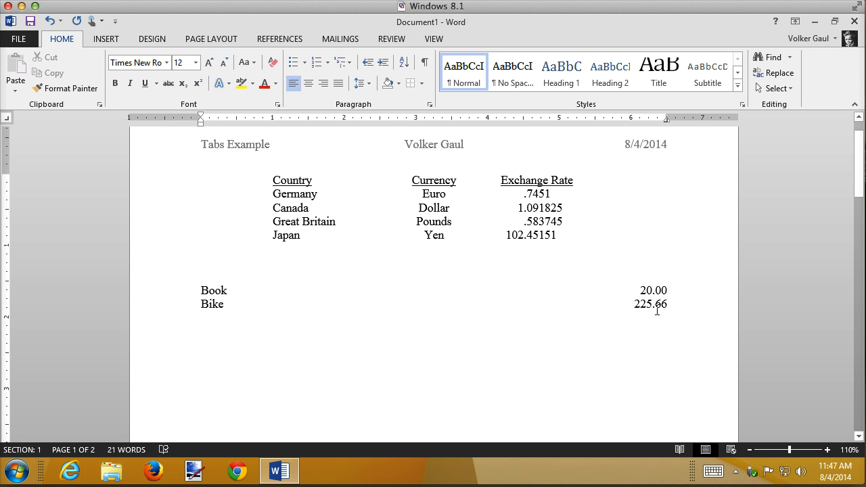
key("Return")
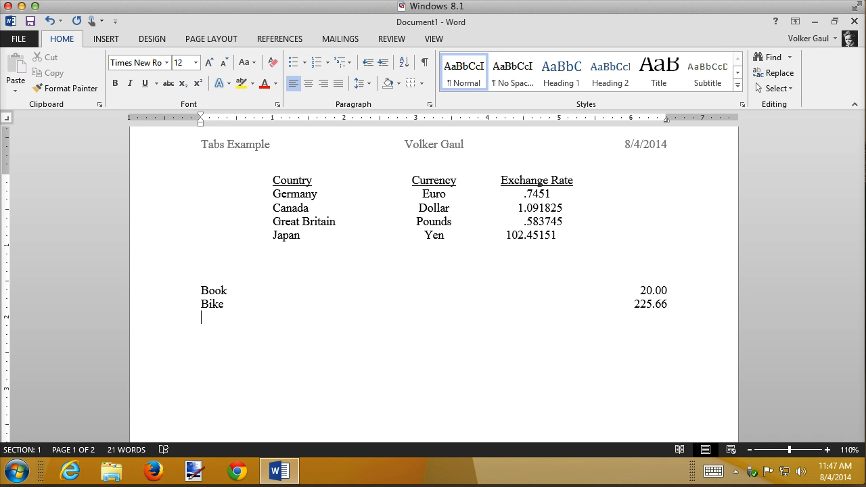
type("M&Ms")
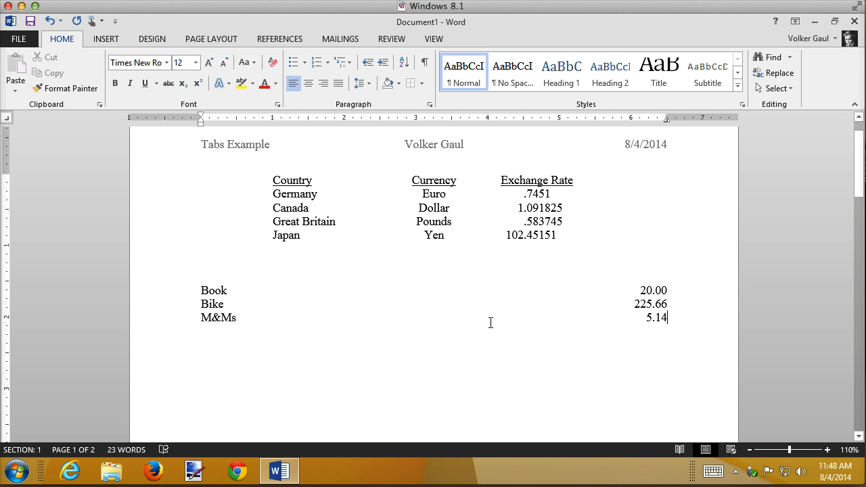
Insert a heading line above Book with the underlined headings Item and Product Price, leaving the tab gap between them without underline
left_click(202, 290)
key("Return")
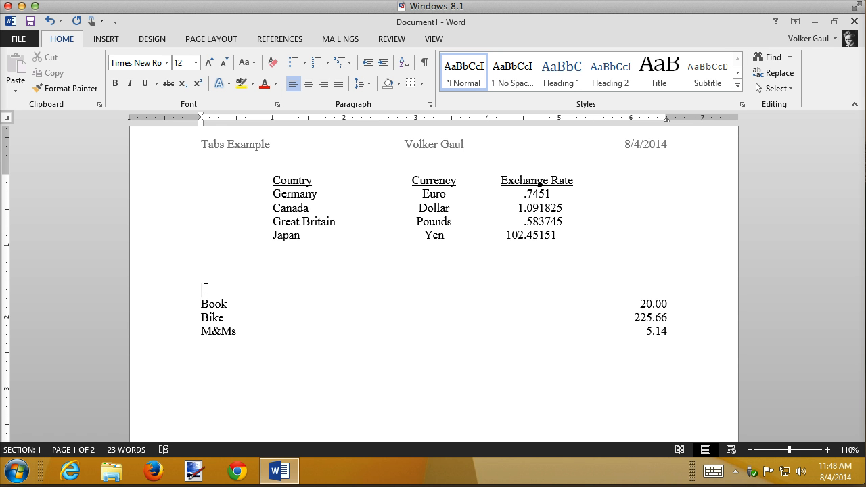
key("ctrl+u")
type("Item")
key("ctrl+u")
key("ctrl+u")
type("Product")
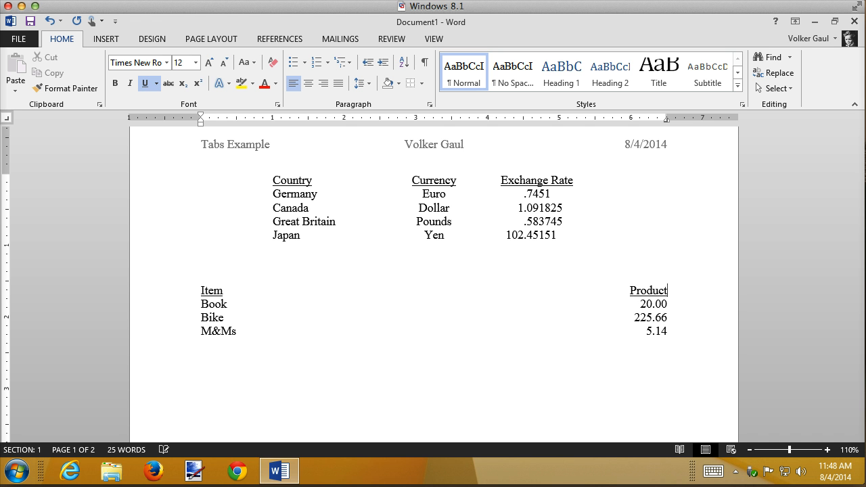
type(" Price")
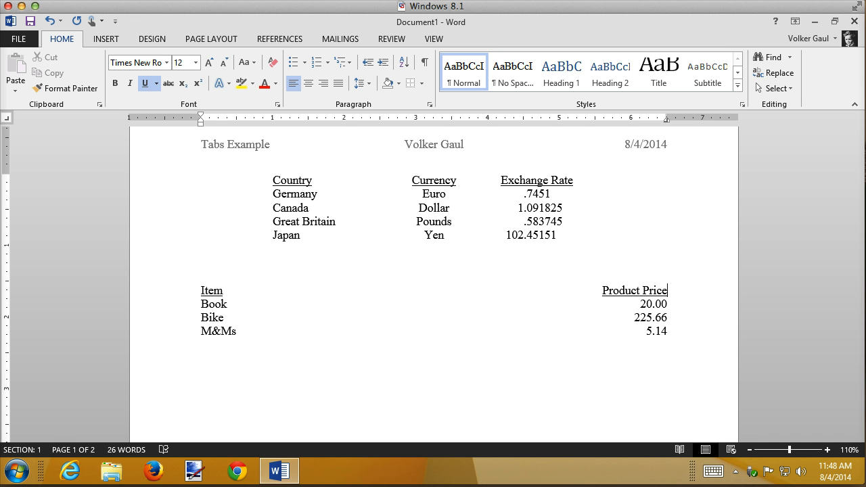
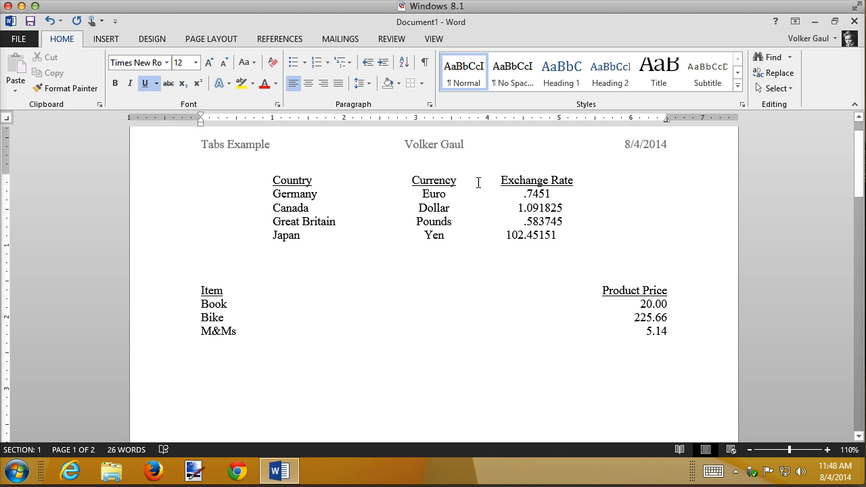
Try moving the right tab stop to about 5.6 inches with the whole currency list selected, and undo the move
left_click(155, 181)
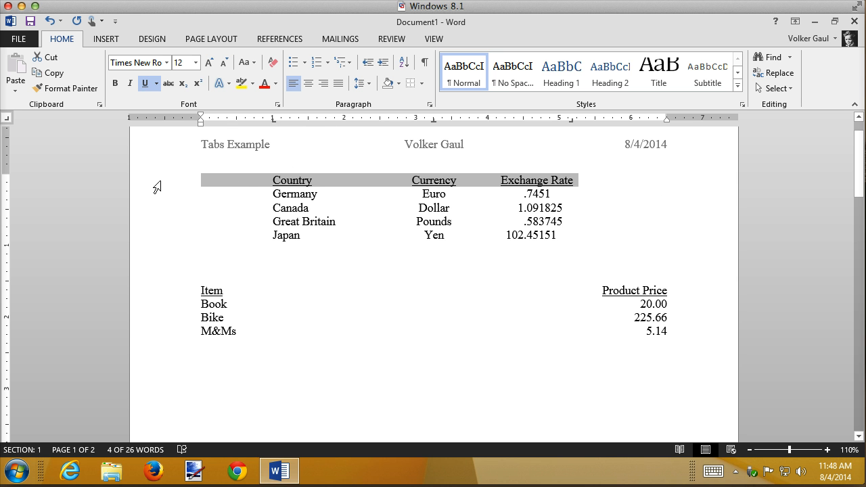
left_click_drag(157, 187, 158, 234)
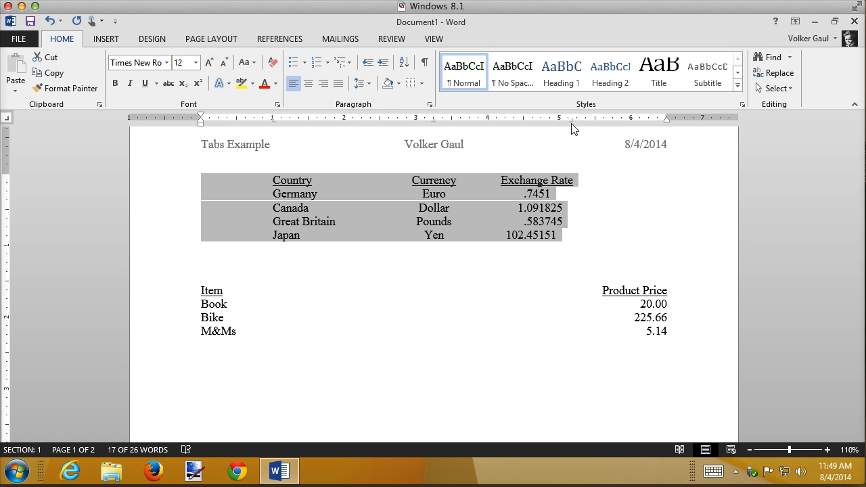
left_click_drag(572, 125, 603, 126)
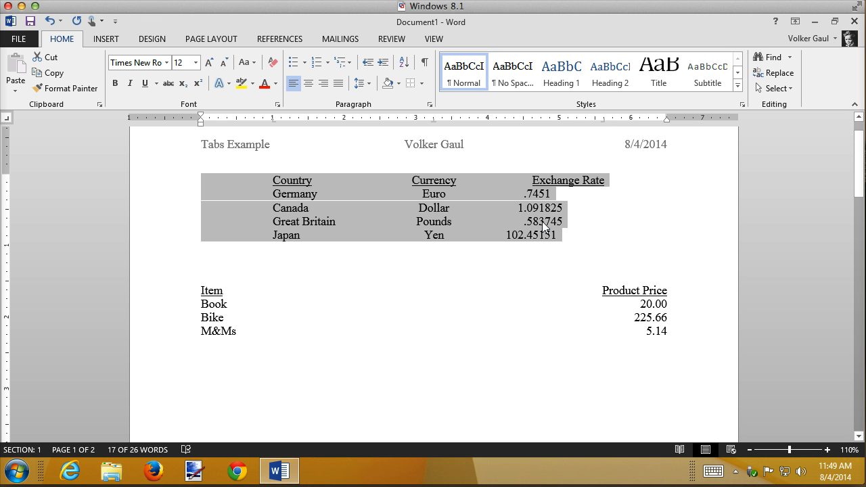
key("ctrl+z")
left_click(403, 222)
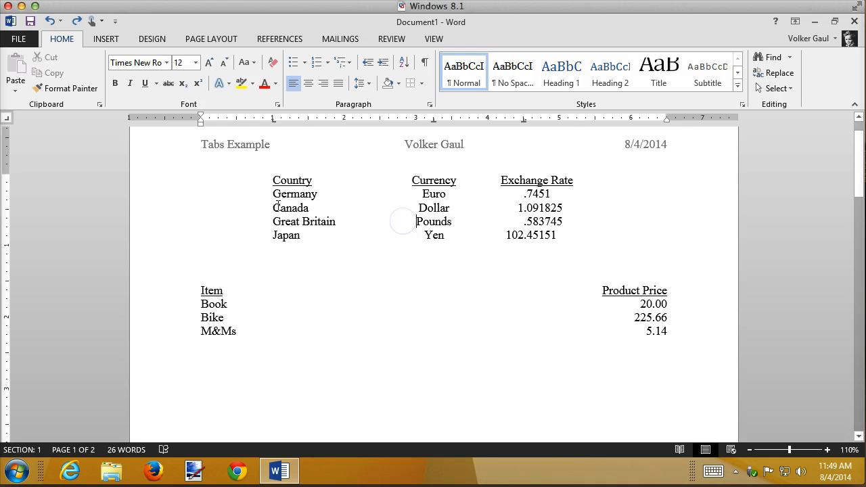
Move the left tab stop of the entire currency list, headings included, to about 1.1 inches
left_click(161, 181)
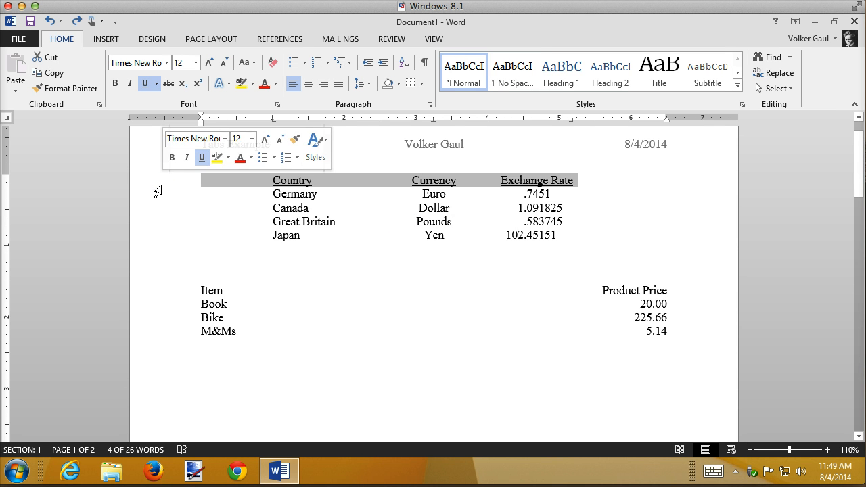
left_click(159, 186)
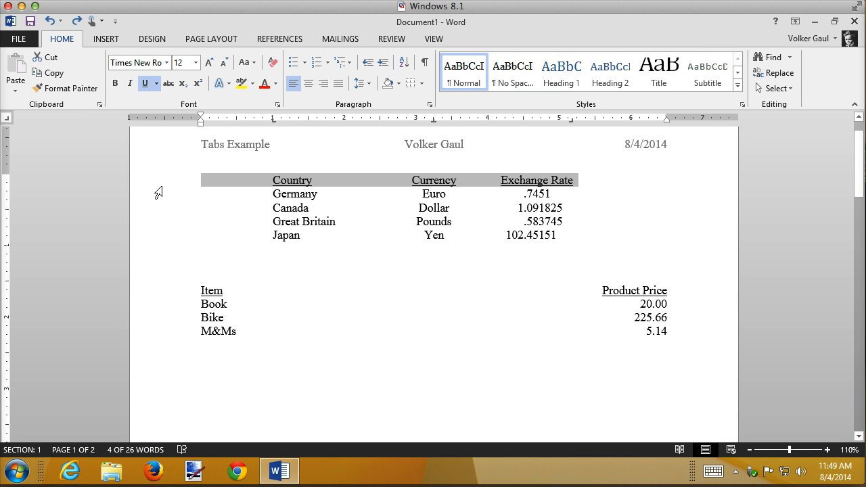
left_click_drag(160, 190, 159, 241)
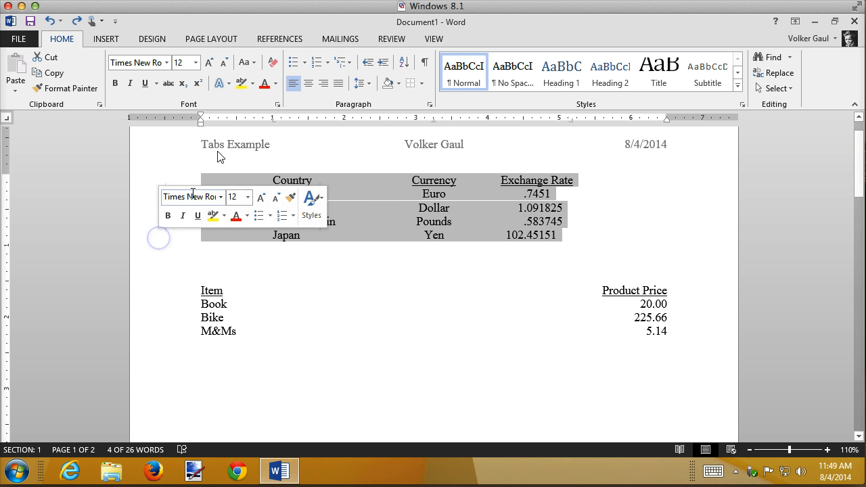
mouse_move(274, 122)
left_mouse_down()
mouse_move(304, 122)
mouse_move(253, 121)
mouse_move(277, 125)
left_mouse_up()
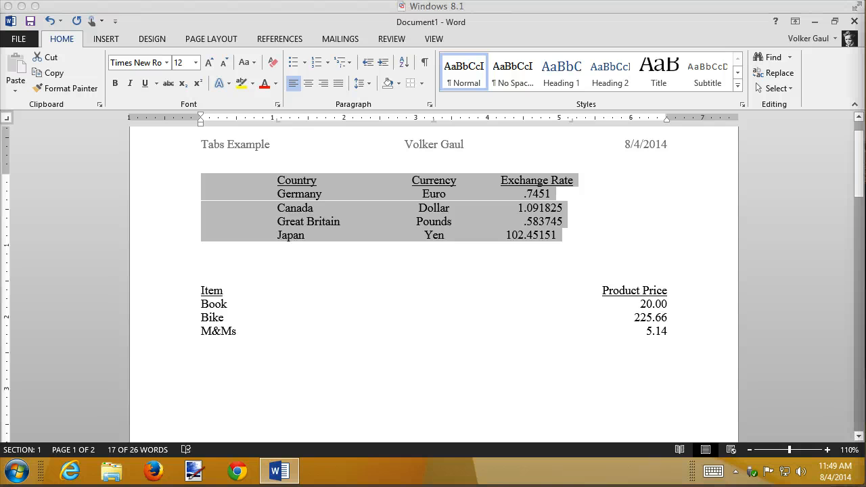
Add three new lines below the M&Ms entry
left_click(667, 335)
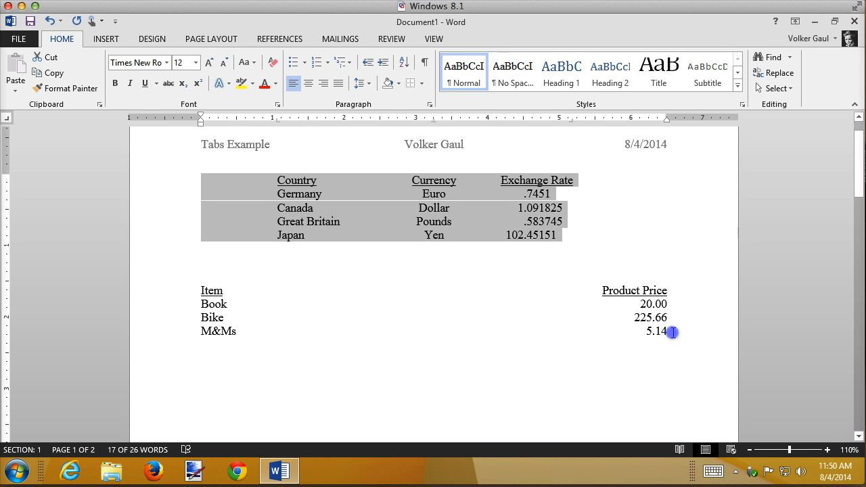
key("Return")
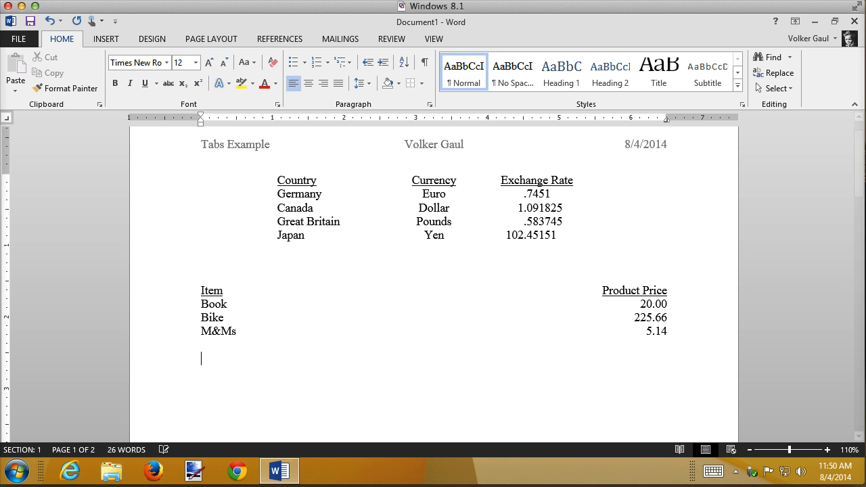
key("Return")
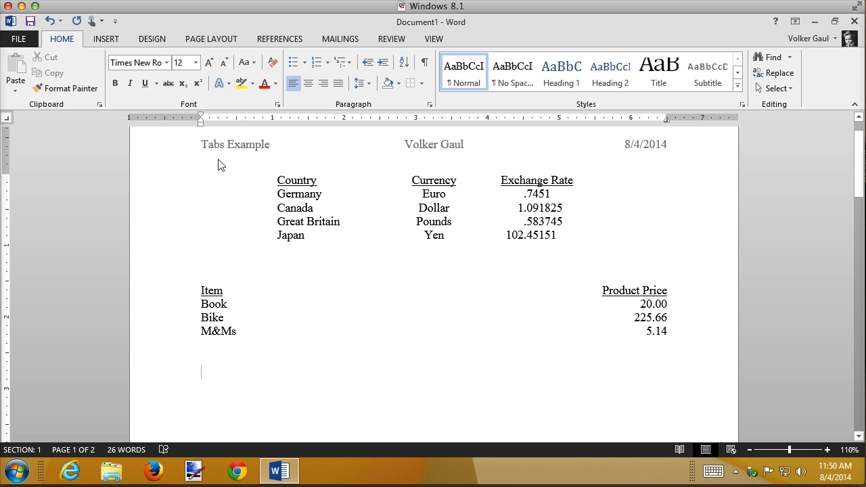
Set a left tab stop at 0.5 inch on the new line below the product price list
left_click(7, 119)
left_click(8, 119)
left_click(8, 119)
left_click(7, 119)
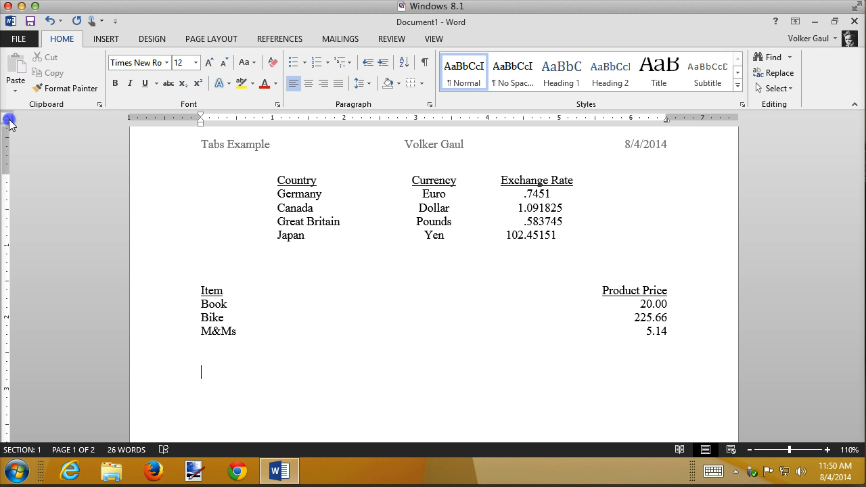
left_click(7, 119)
left_click(8, 119)
left_click(7, 119)
left_click(7, 120)
left_click(237, 120)
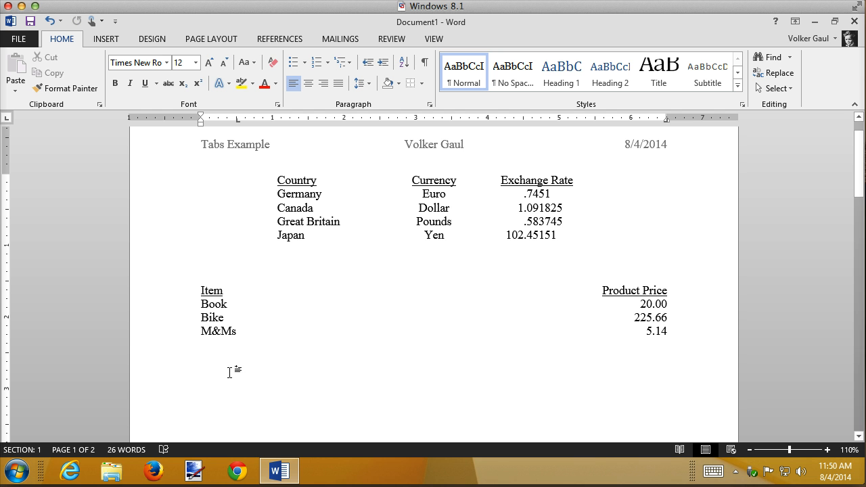
Enter the tab-separated lines Chapter 1 with page 1 and Chapter 2 with page 77
type("Chapter 1")
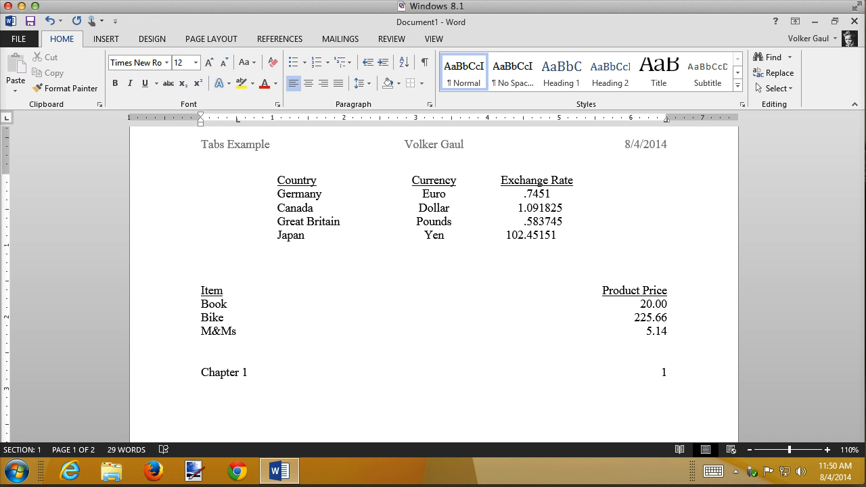
type("Cahpt")
key("BackSpace")
key("BackSpace")
key("BackSpace")
key("BackSpace")
type("hapter 2")
key("Tab")
type("77Cahpte")
Add a third line with Chapter 3 and, separated by a tab, page 123
key("BackSpace")
key("BackSpace")
key("BackSpace")
key("BackSpace")
key("BackSpace")
type("p")
key("BackSpace")
type("hapter")
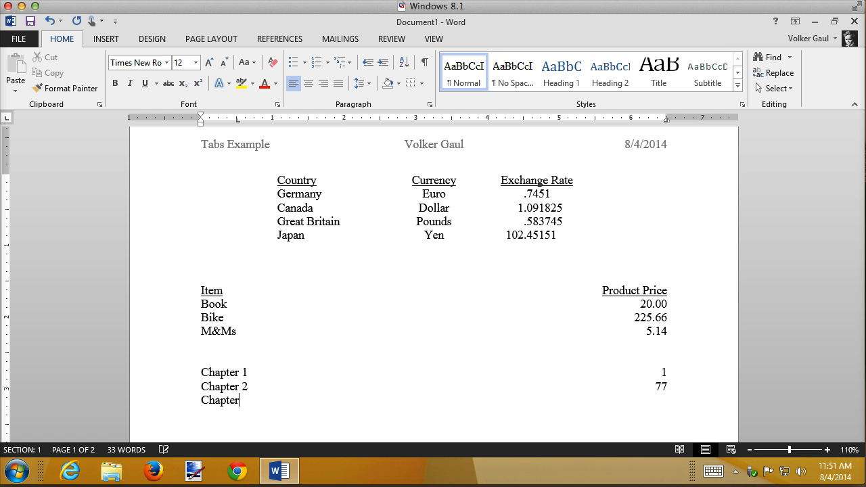
type(" 3")
key("Tab")
type("123")
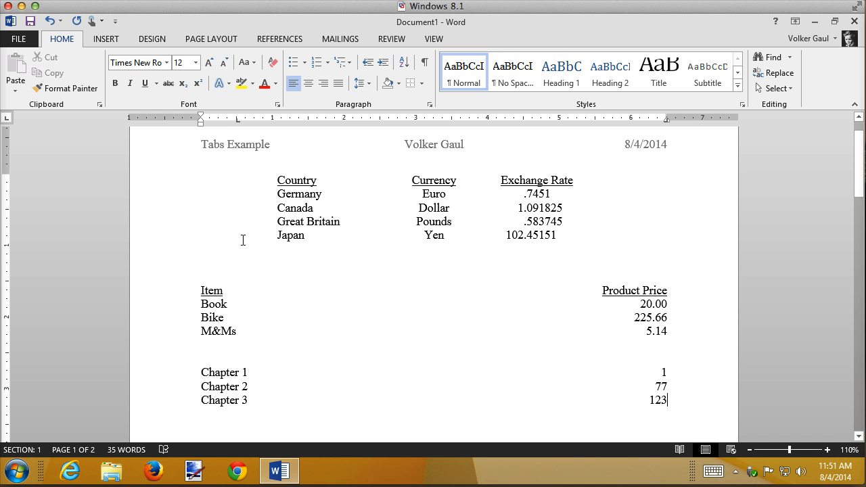
Indent the Chapter 1, Chapter 2 and Chapter 3 lines to the 0.5 inch left tab stop
left_click(201, 372)
key("Tab")
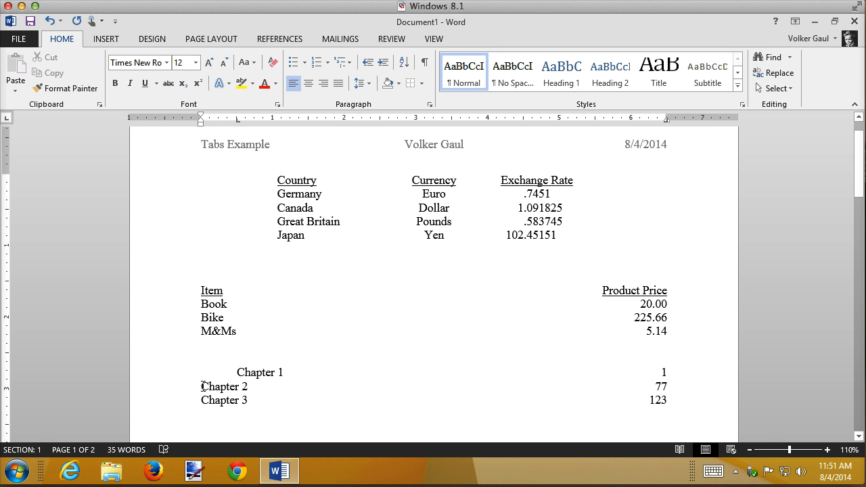
left_click(202, 386)
key("Tab")
left_click(202, 398)
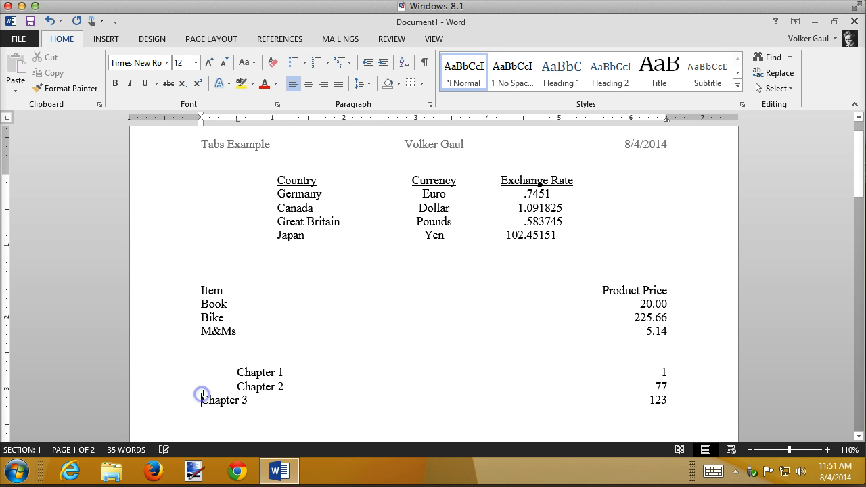
key("Tab")
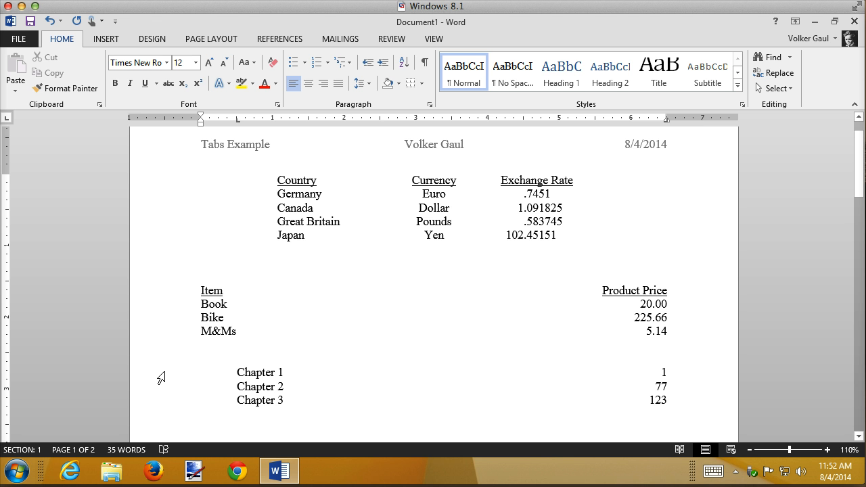
left_click_drag(161, 378, 156, 405)
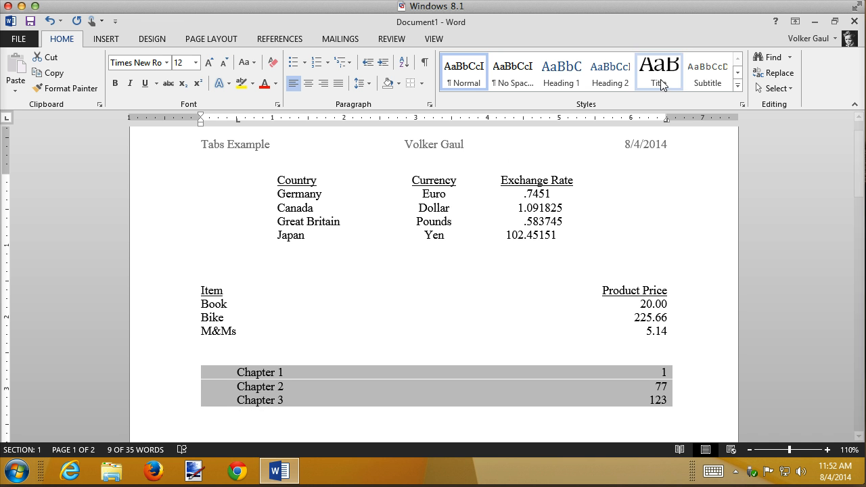
left_click(254, 355)
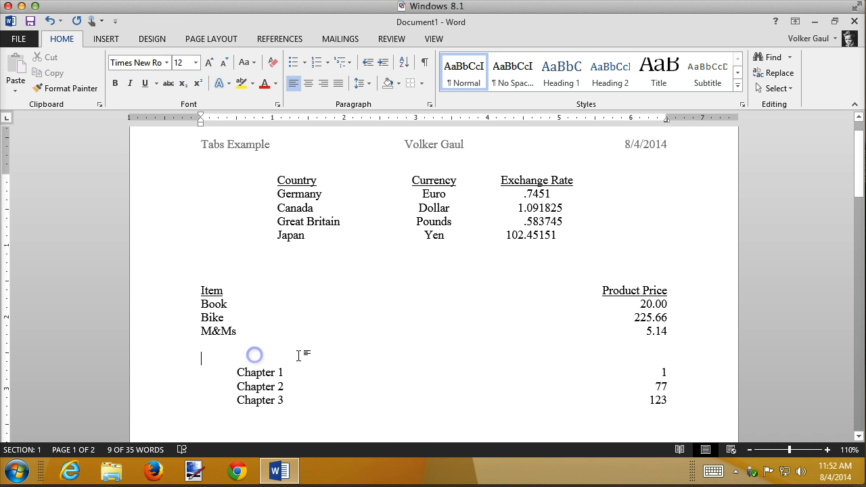
key("Return")
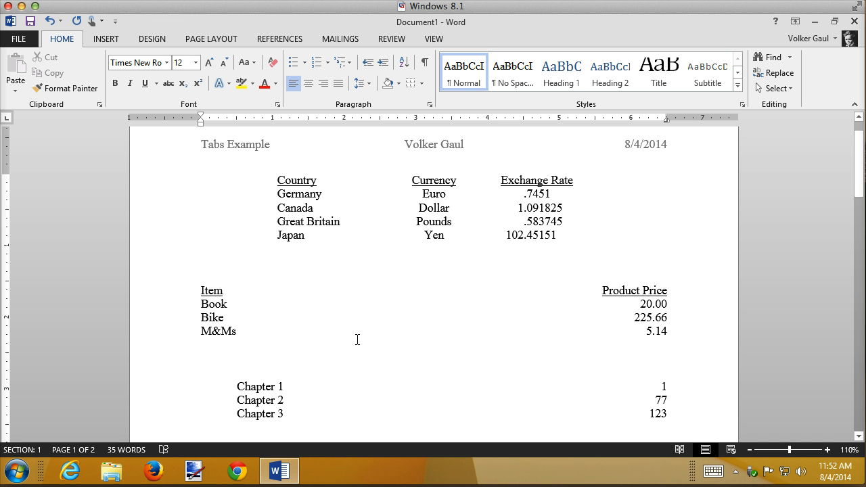
key("ctrl+z")
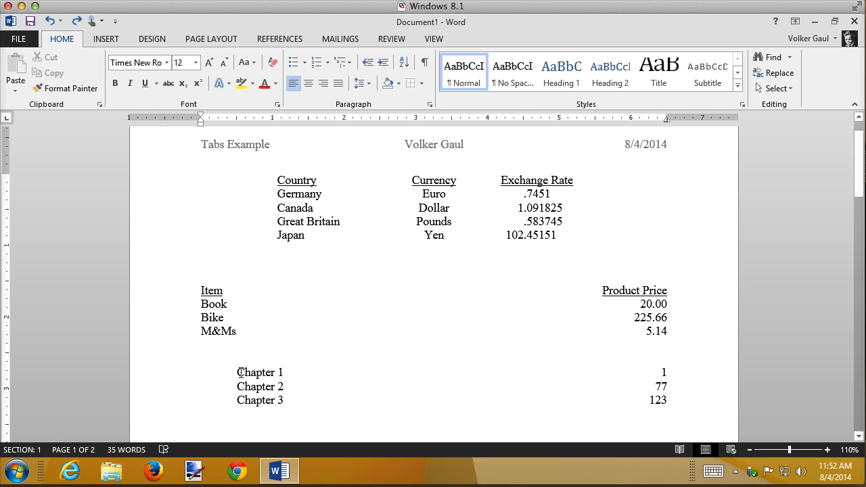
Insert a heading line above Chapter 1 with the tab-aligned, underlined headings Chapter and Page Number, leaving the gap between them without underline
left_click(238, 371)
key("Return")
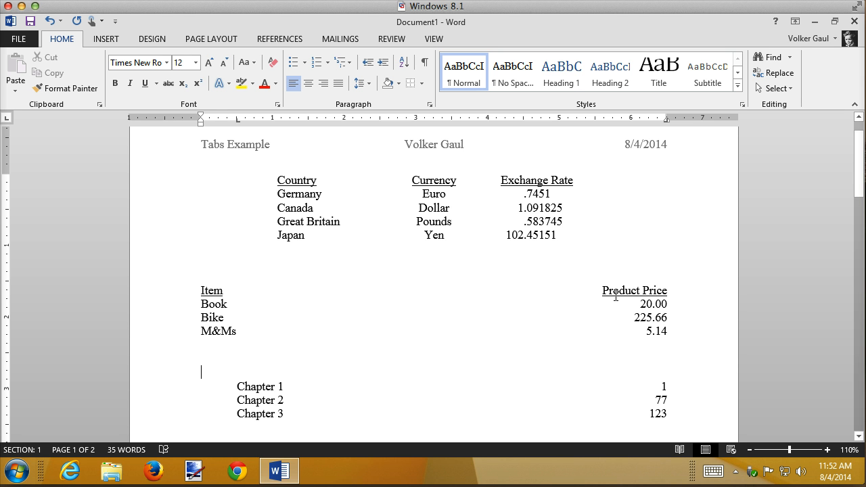
key("Tab")
key("ctrl+u")
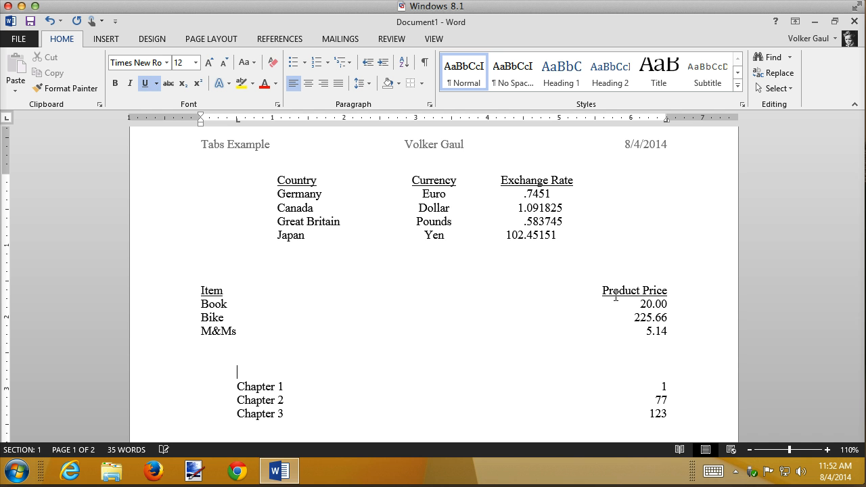
type("Chapter")
key("ctrl+u")
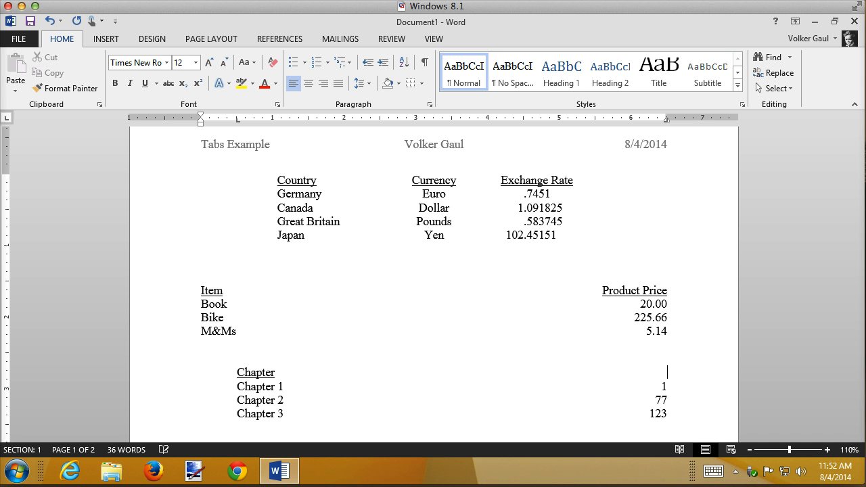
key("ctrl+u")
key("Tab")
type("Page Nub")
key("BackSpace")
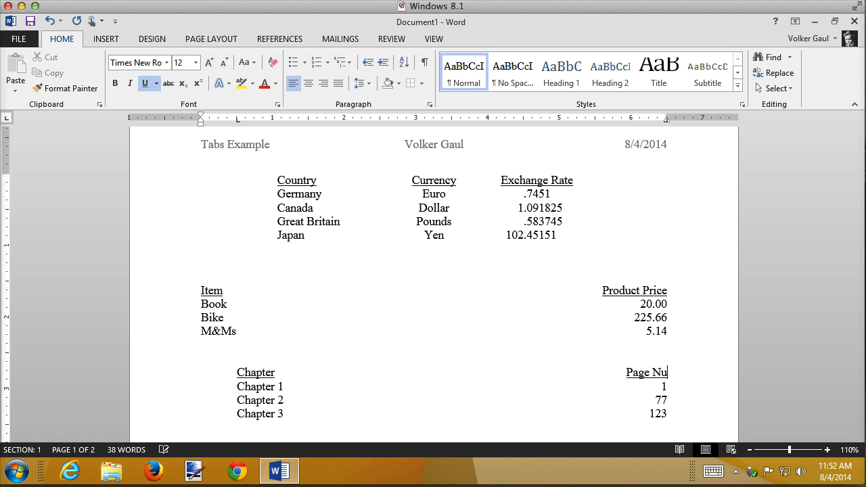
type("mber")
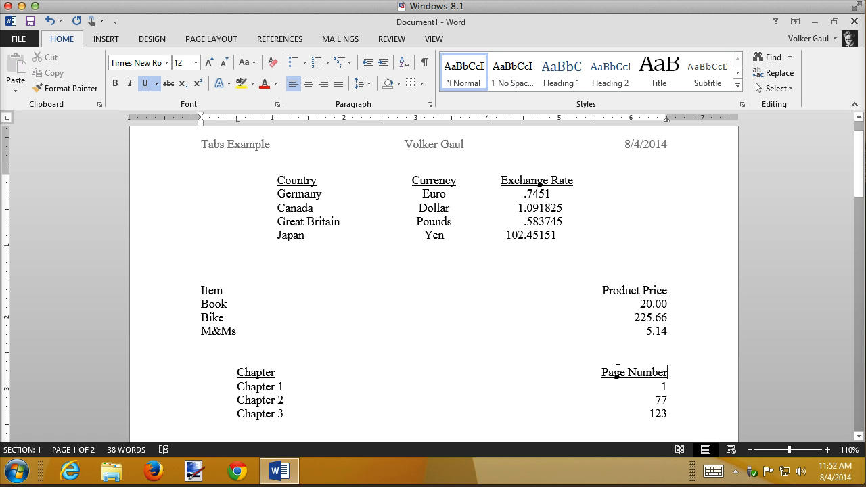
Apply dot leader 2 to the 6.5 inch right tab stop of the three chapter lines, excluding their heading line
left_click(155, 390)
left_click_drag(155, 391, 154, 413)
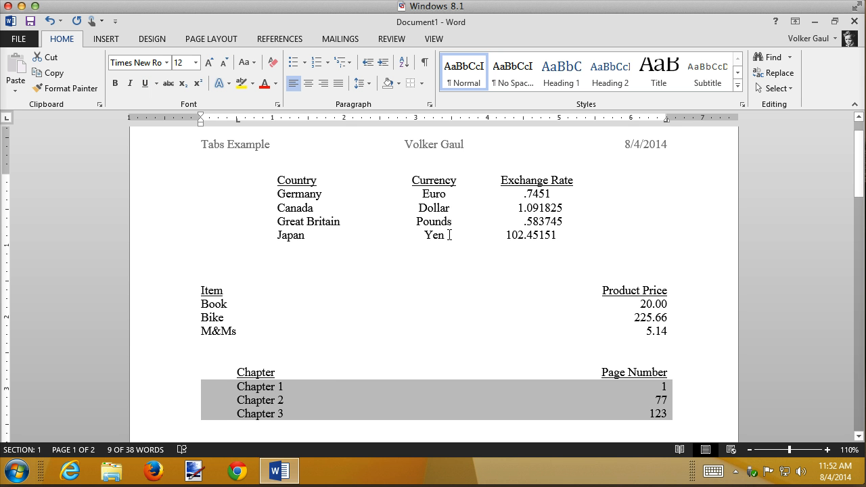
double_click(668, 119)
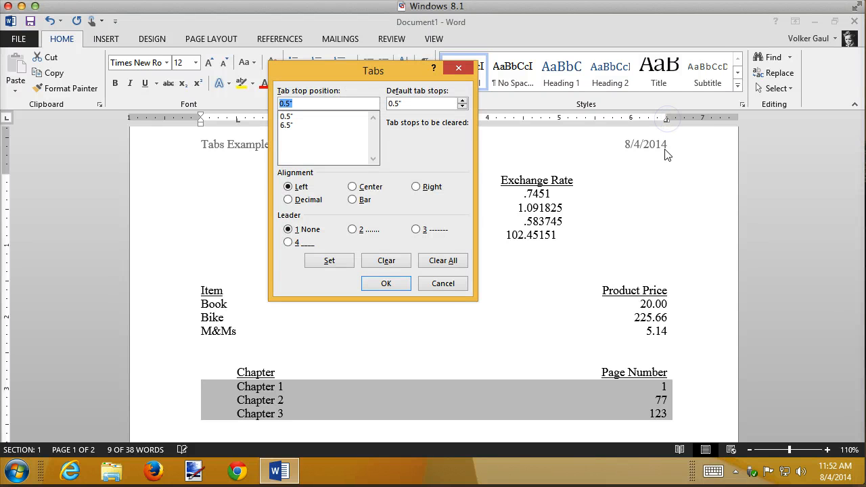
left_click(287, 125)
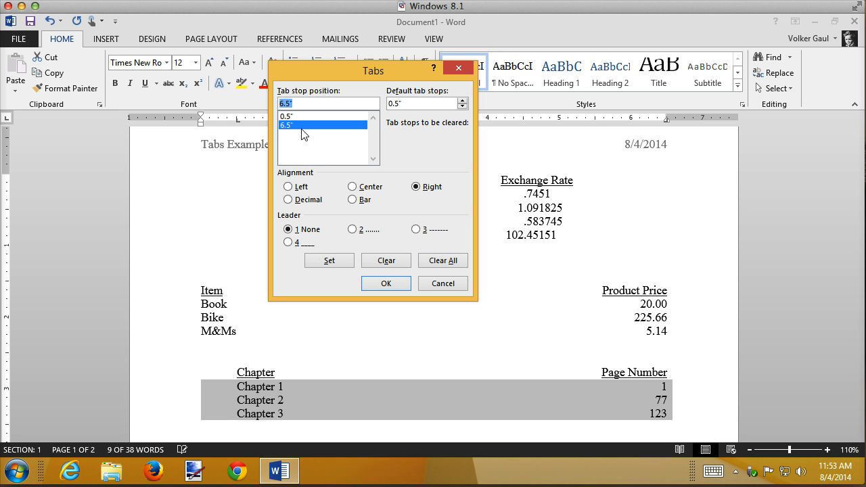
left_click(351, 229)
left_click(329, 261)
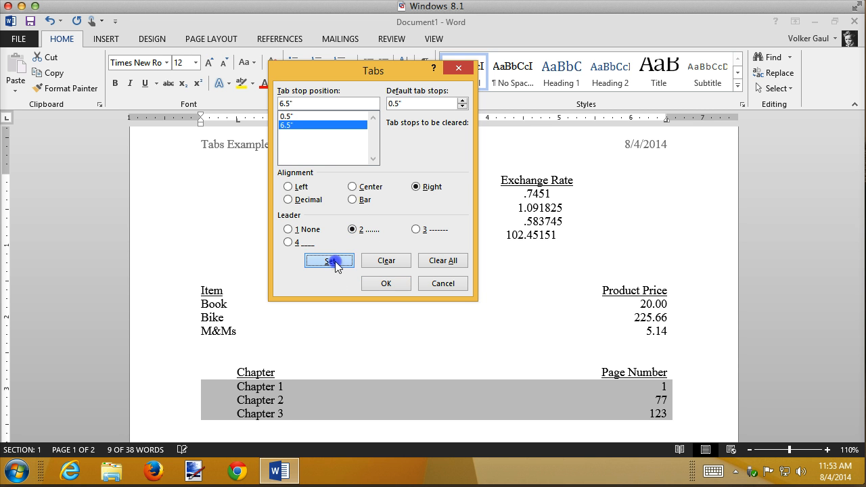
left_click(399, 288)
left_click(429, 342)
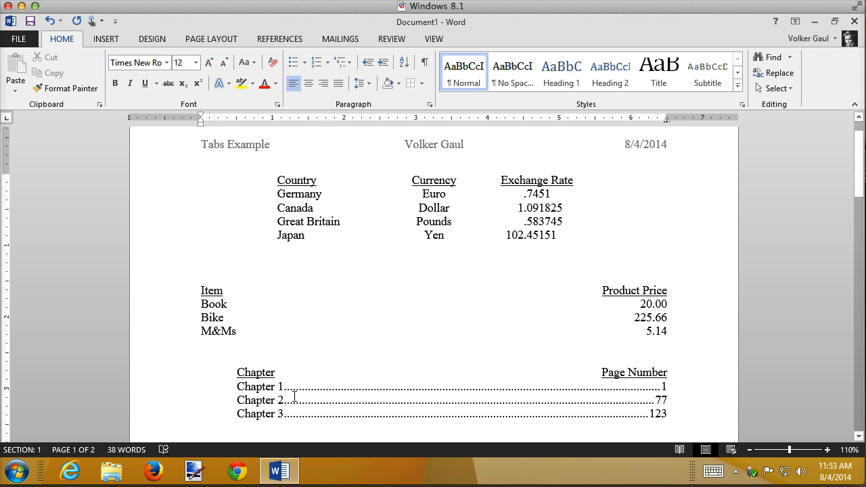
Test the dot leader by adding filler text after Chapter 1 and deleting it again
left_click(284, 389)
type("asd;lfkjas;dlkfjas;ldkfj")
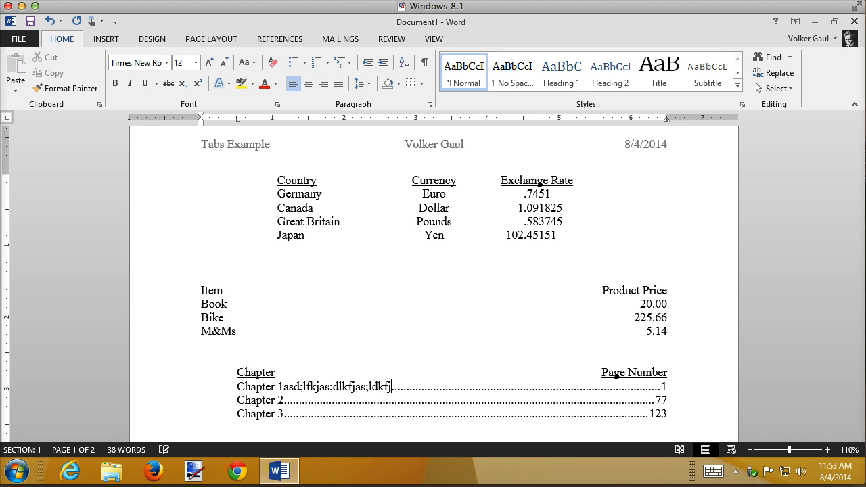
key("BackSpace")
key("BackSpace")
key("BackSpace")
key("BackSpace")
key("BackSpace")
key("BackSpace")
key("BackSpace")
key("BackSpace")
key("BackSpace")
key("BackSpace")
key("BackSpace")
key("BackSpace")
key("BackSpace")
key("BackSpace")
key("BackSpace")
key("BackSpace")
key("BackSpace")
key("BackSpace")
key("BackSpace")
key("BackSpace")
key("BackSpace")
key("BackSpace")
key("BackSpace")
key("BackSpace")
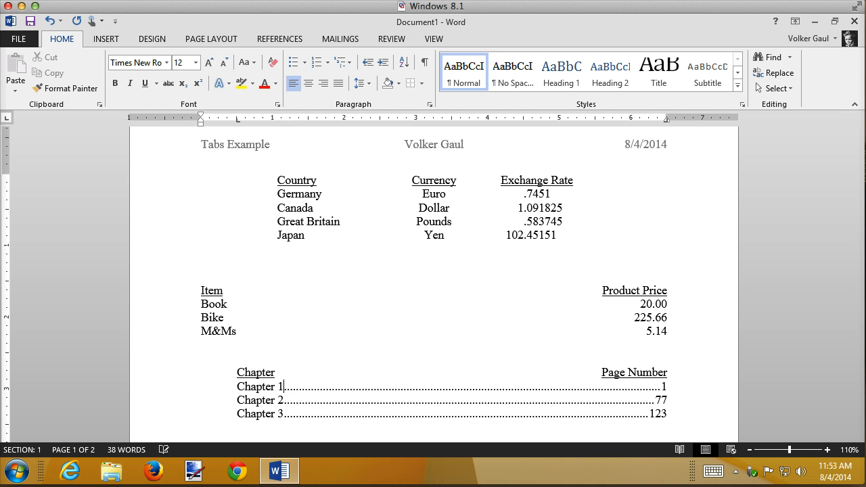
Test the right alignment by extending Chapter 1's page number to 100, and undo the change
left_click(666, 386)
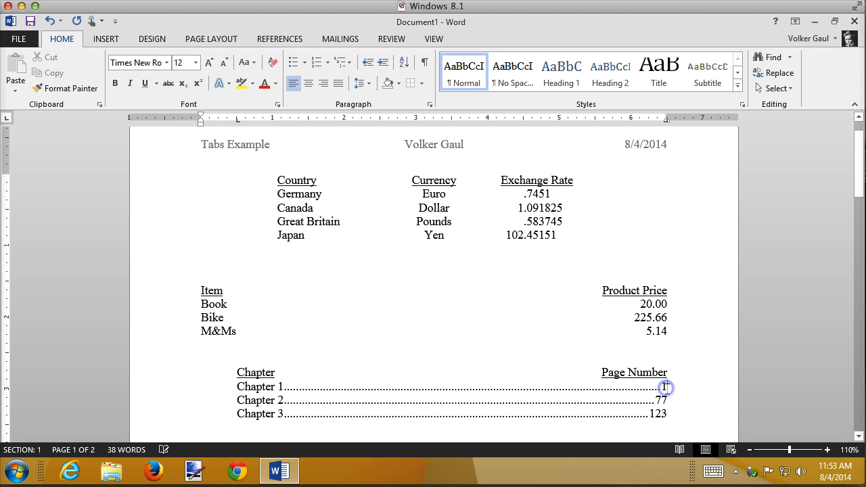
type("00")
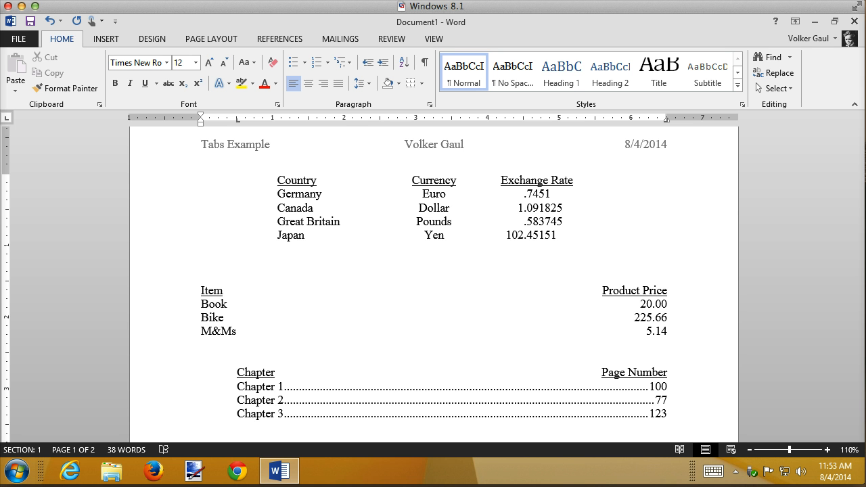
key("ctrl+z")
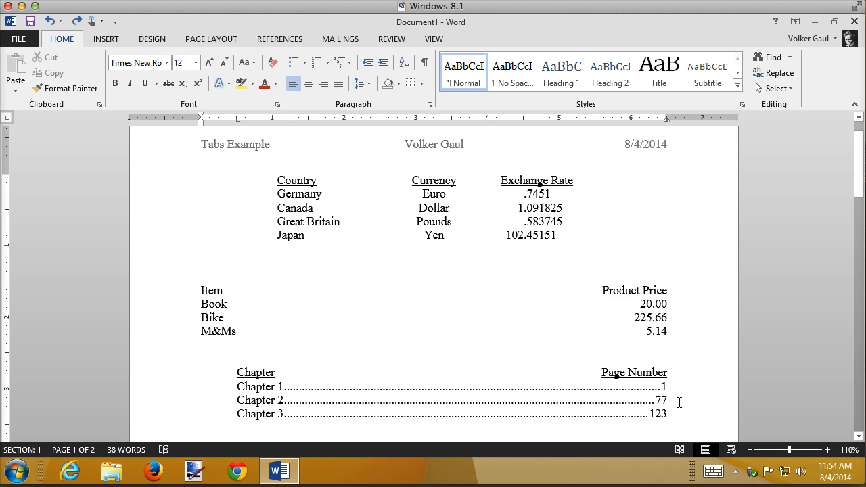
Show the formatting marks and insert four blank lines after the Chapter 3 line
scroll(677, 398, "down", 5)
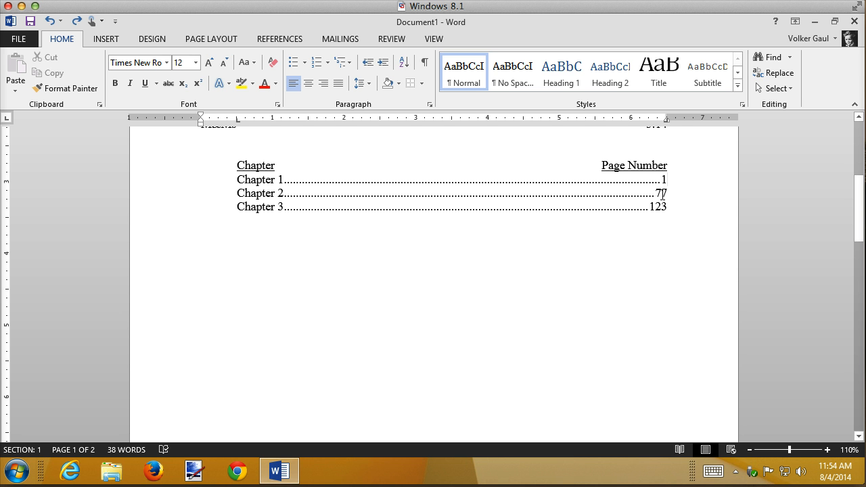
left_click(677, 205)
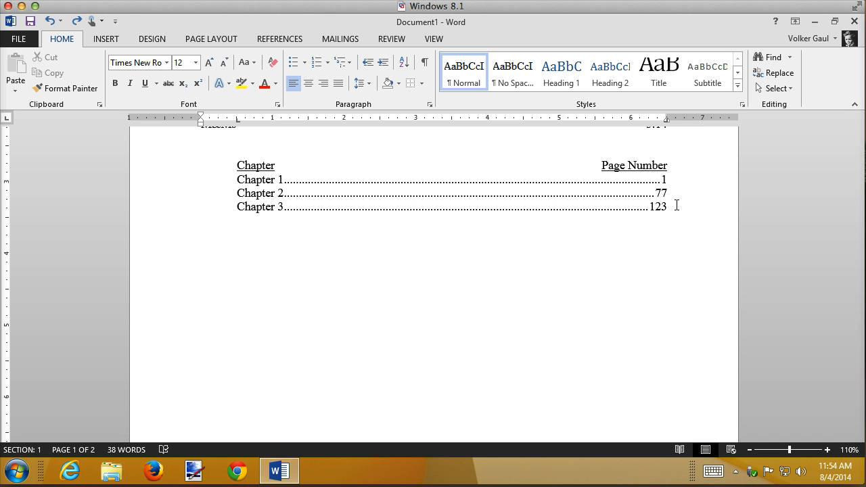
left_click(425, 63)
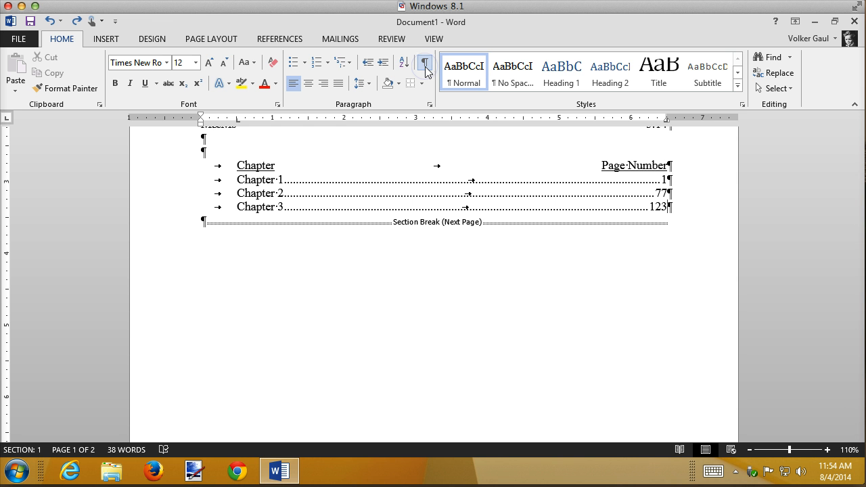
key("Return")
key("Return")
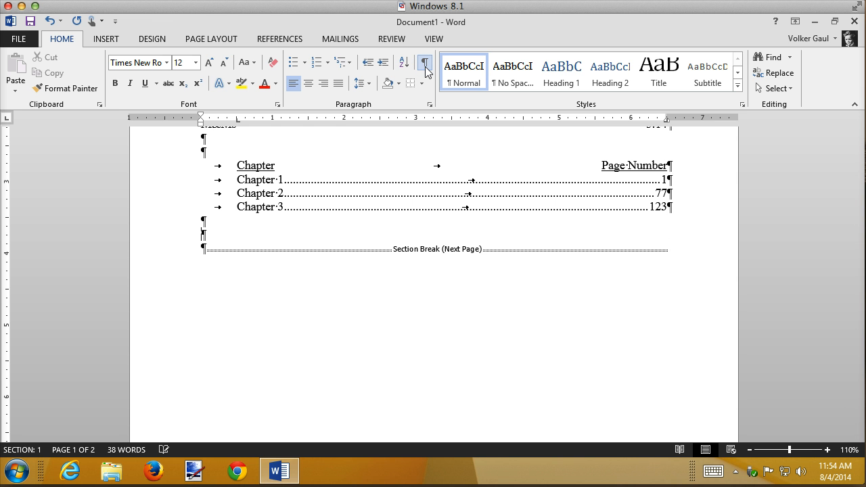
key("Return")
key("Return")
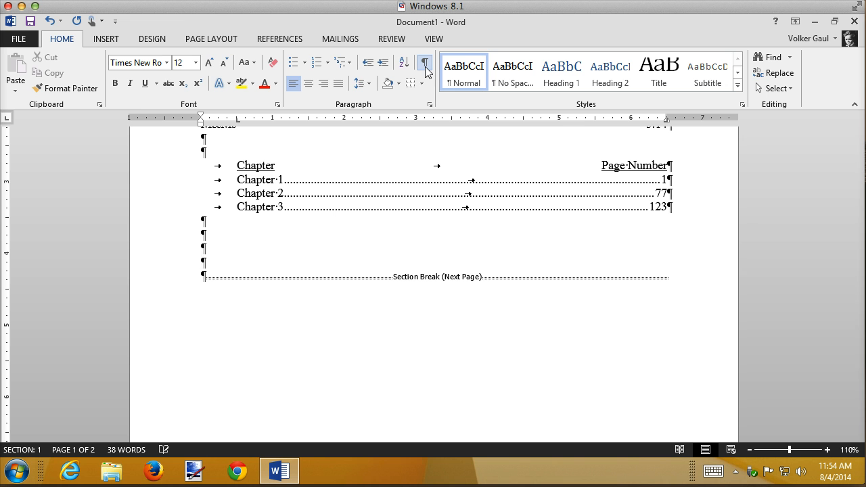
Reset the four blank lines below Chapter 3 to the Normal style and hide the formatting marks
left_click_drag(173, 223, 174, 265)
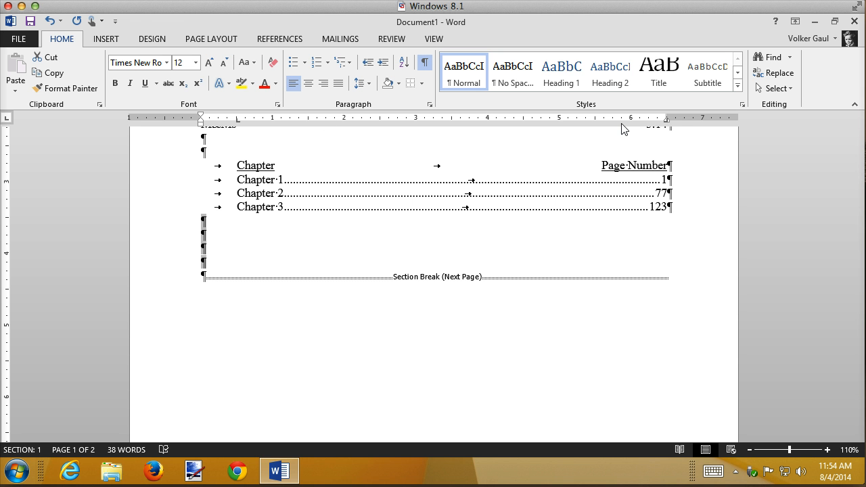
left_click(464, 64)
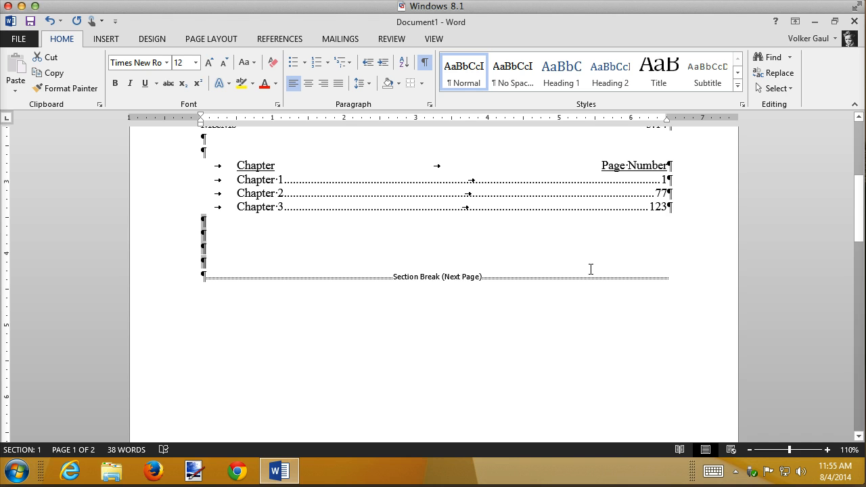
left_click(203, 233)
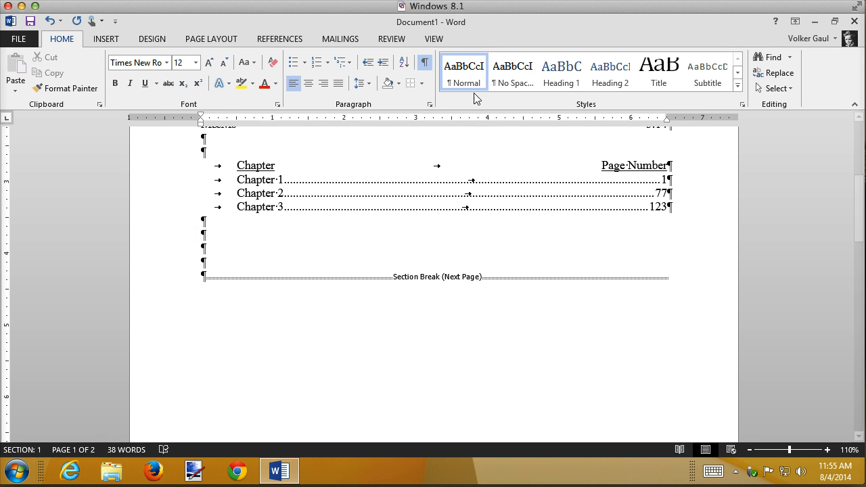
left_click(425, 64)
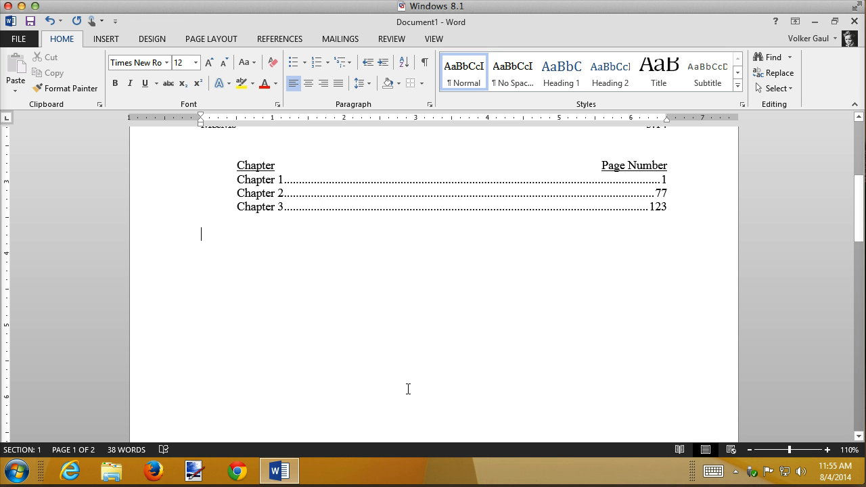
Enter the question "What is the capital of Wisconsin?" on the second blank line below the chapter list
type("What is the capita")
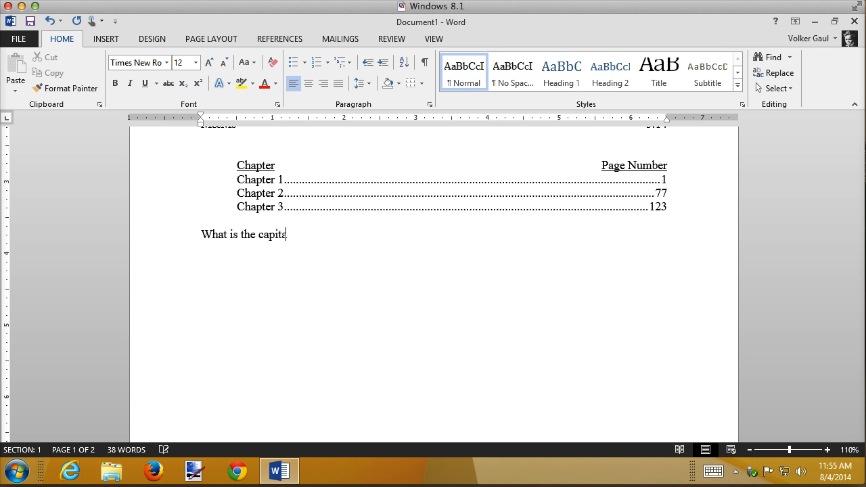
type("l of Wisconsin?")
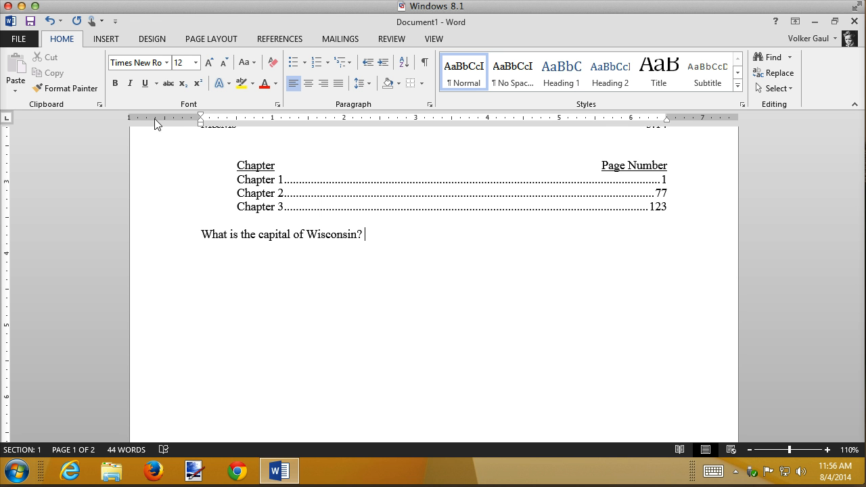
Add a left tab stop at 6.5 inches with underline leader 4 to the Wisconsin question and insert a tab as its answer line
left_click(657, 121)
left_click_drag(657, 124, 668, 126)
left_click(667, 122)
double_click(668, 122)
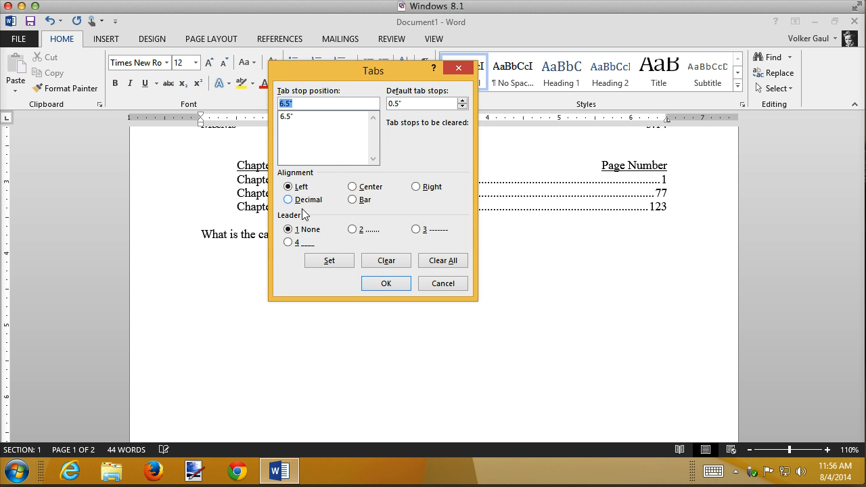
left_click(285, 117)
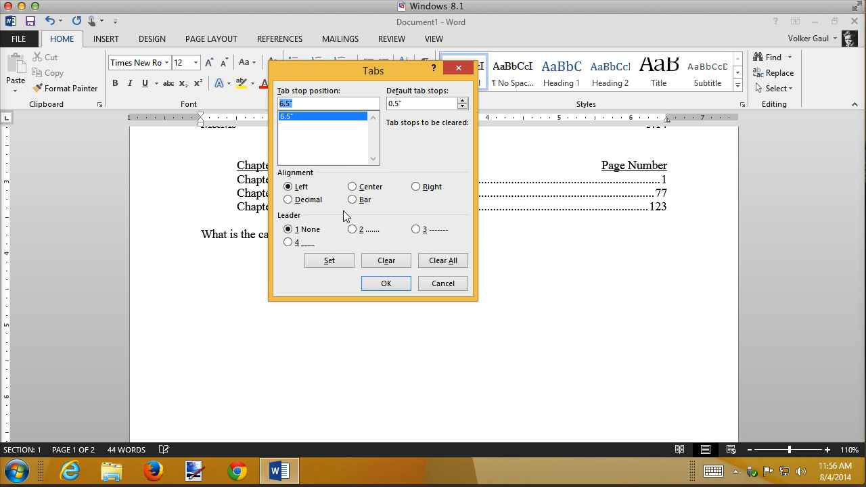
left_click(287, 243)
left_click(334, 258)
left_click(386, 283)
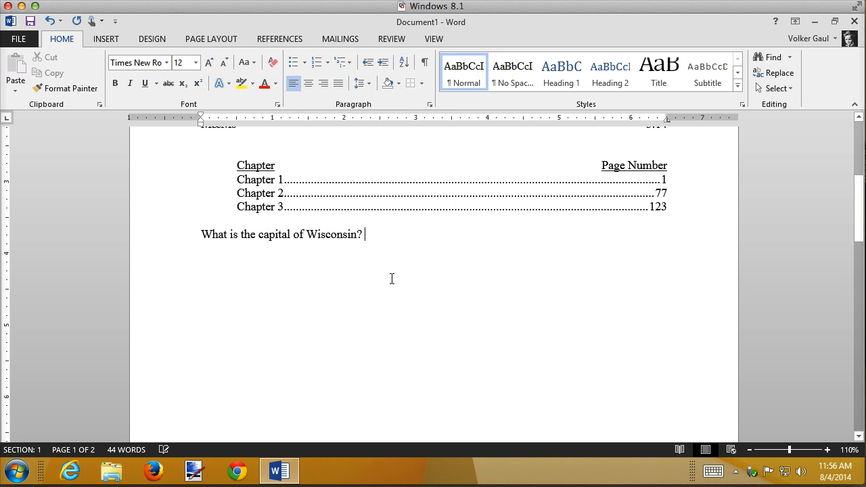
key("Tab")
Add a second question, "What is your favorite color?", on a new line with a tabbed underline for the answer
key("Return")
type("What is ")
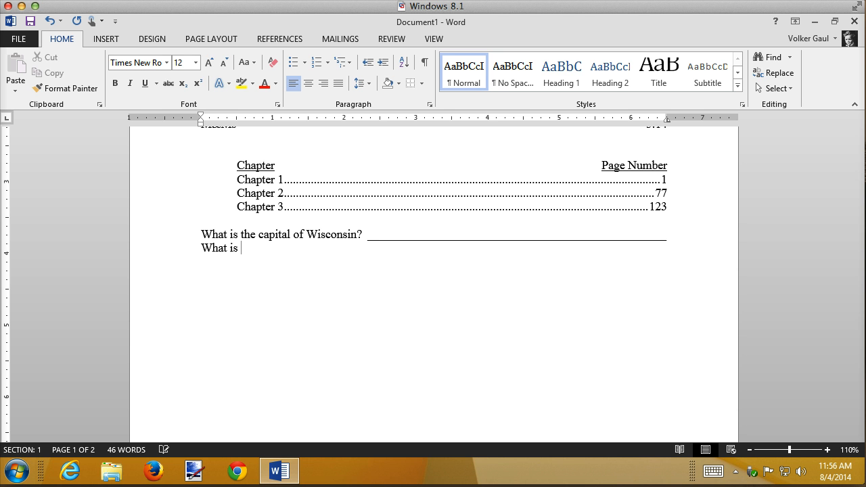
type("your favorite color?")
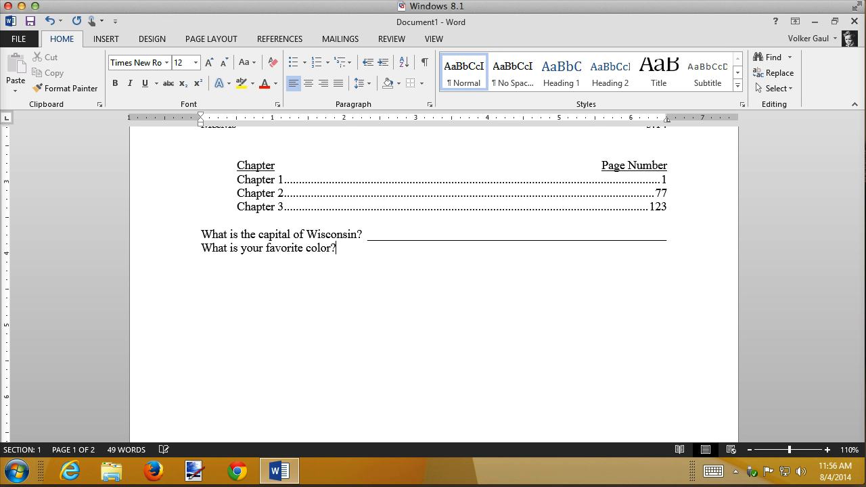
key("Tab")
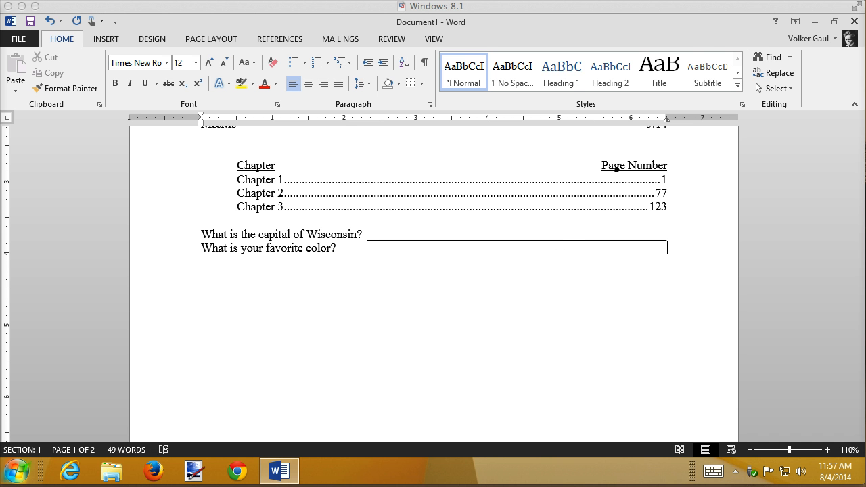
Bring the Unit 2 tab notes document into view to examine its Football Cities and Teams matching exercise, and return to Document1
left_click_drag(865, 6, 537, 5)
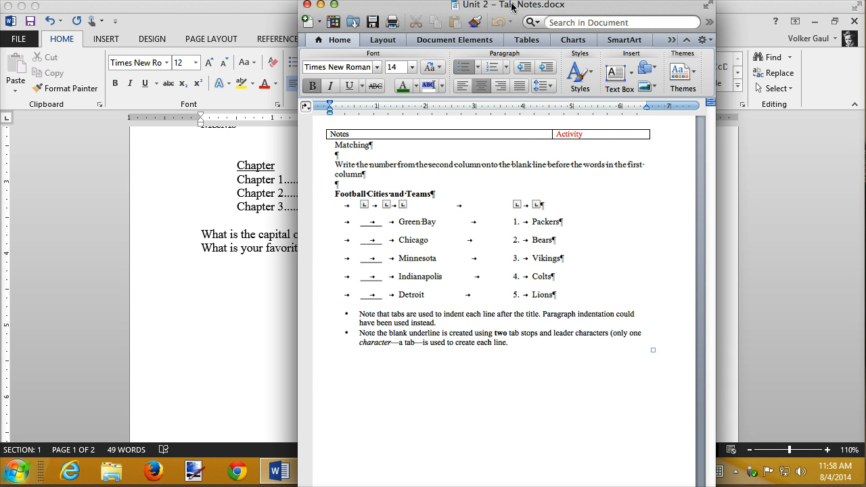
left_click_drag(512, 7, 865, 64)
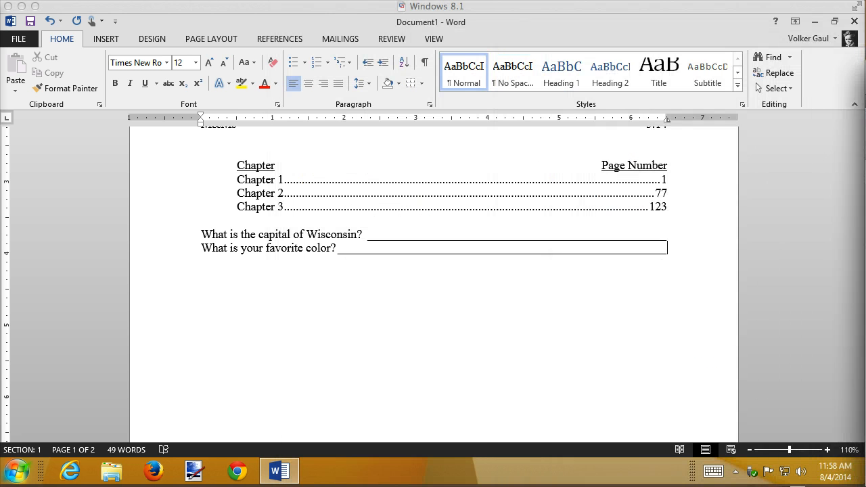
left_click(209, 283)
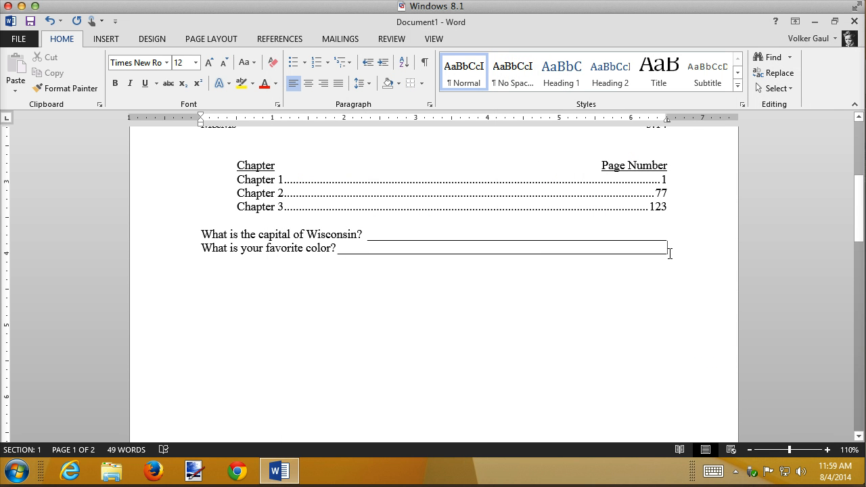
Start a new line three paragraphs below the favorite color question and reset it to the Normal style
key("Return")
key("Return")
key("Return")
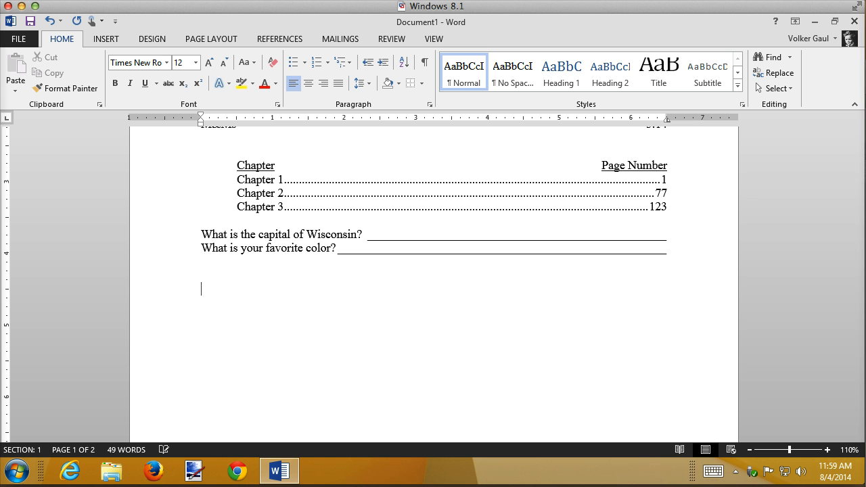
left_click(463, 80)
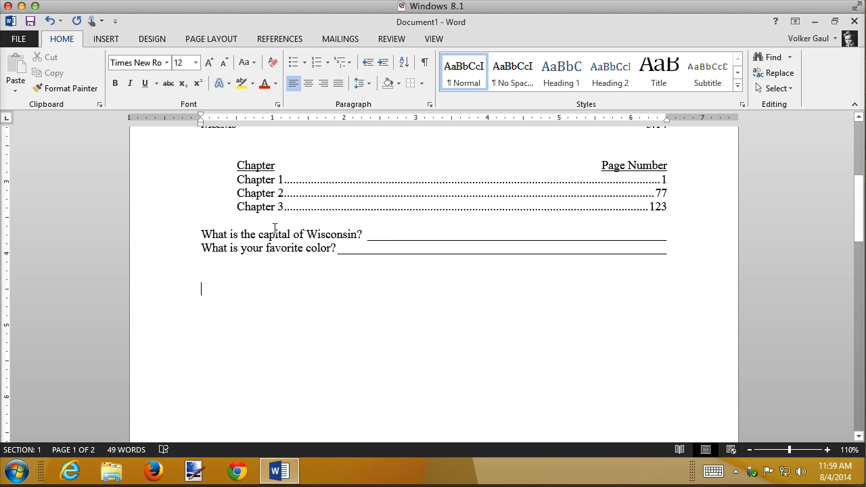
Set left tab stops at 0.5 and 1 inch, with leader 4 on the 1 inch stop, and insert two tabs to draw a short blank
left_click(237, 119)
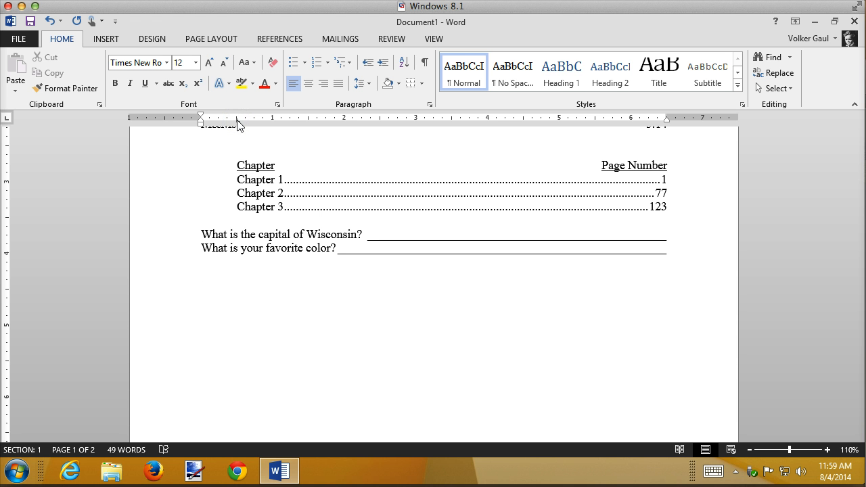
left_click(273, 120)
double_click(273, 120)
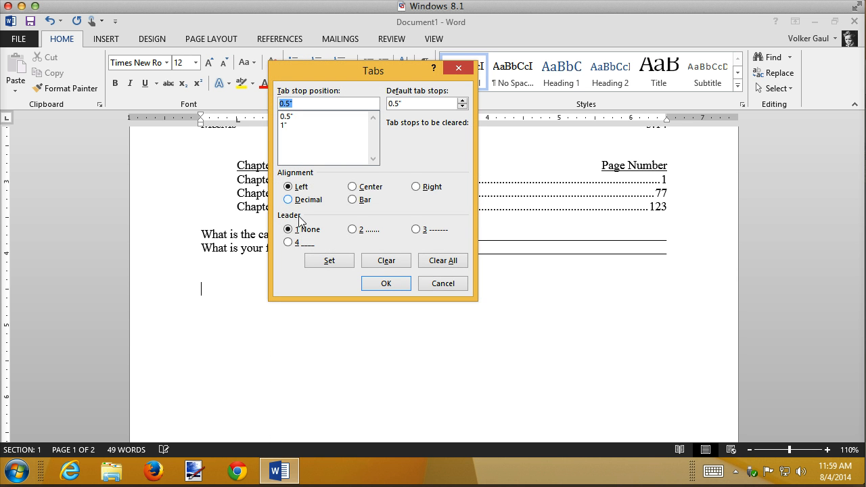
left_click(290, 125)
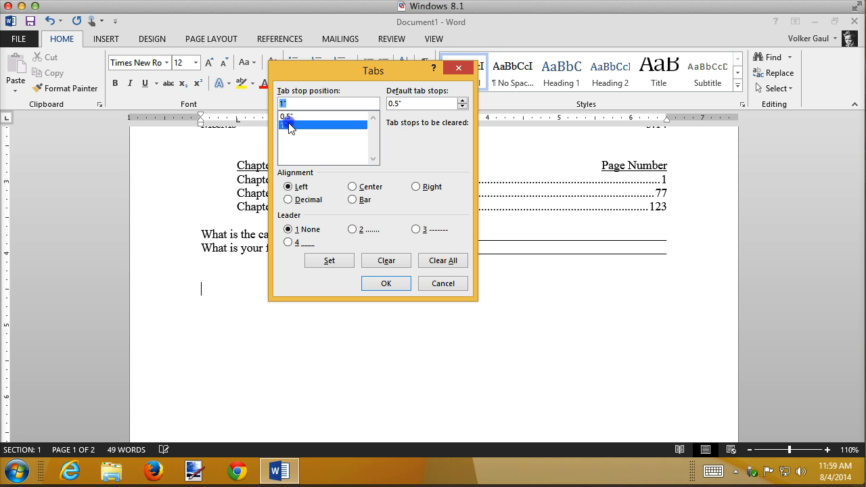
left_click(289, 242)
left_click(330, 261)
left_click(388, 285)
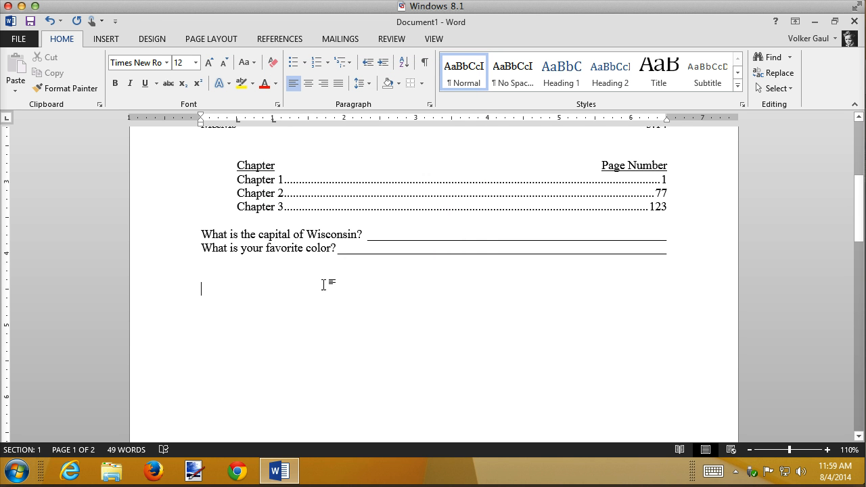
double_click(277, 287)
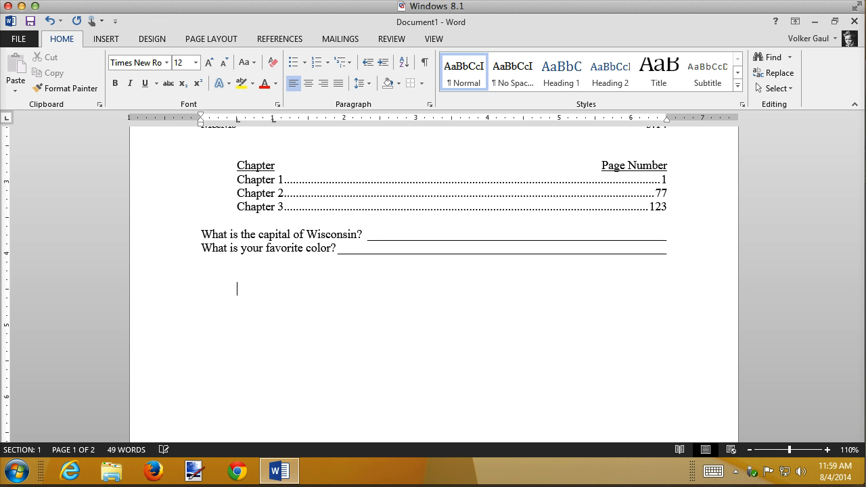
key("Tab")
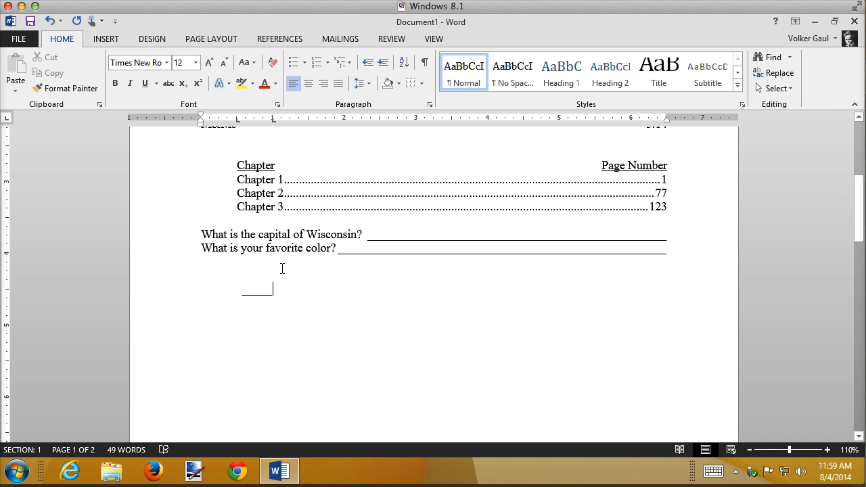
Add a third left tab stop at about 1.3 inches on the new matching line
left_click(292, 120)
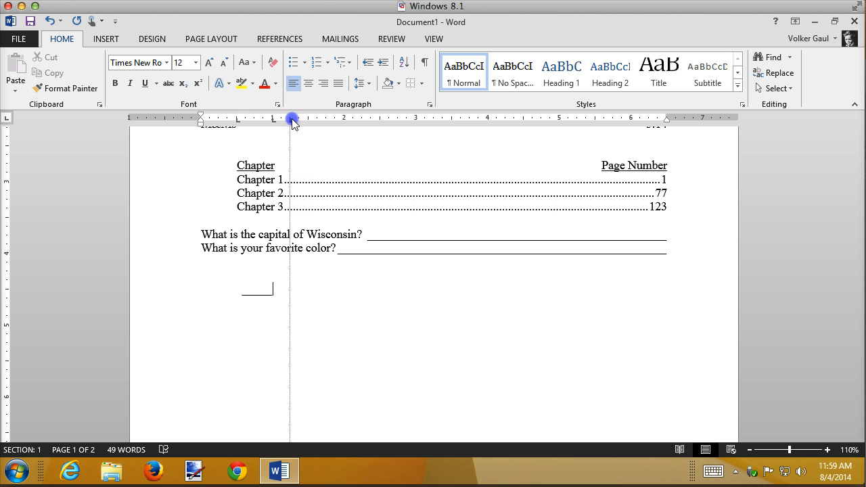
mouse_move(291, 120)
left_mouse_down()
mouse_move(309, 116)
mouse_move(273, 120)
left_mouse_up()
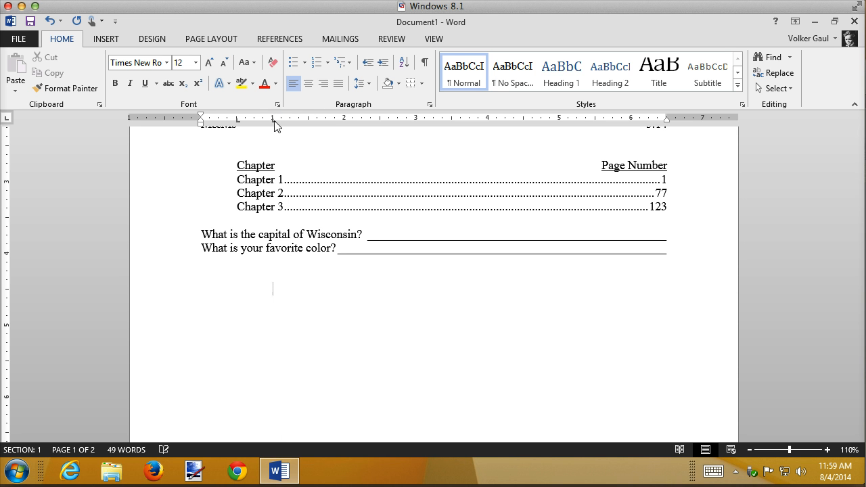
left_click(300, 120)
left_click(299, 121)
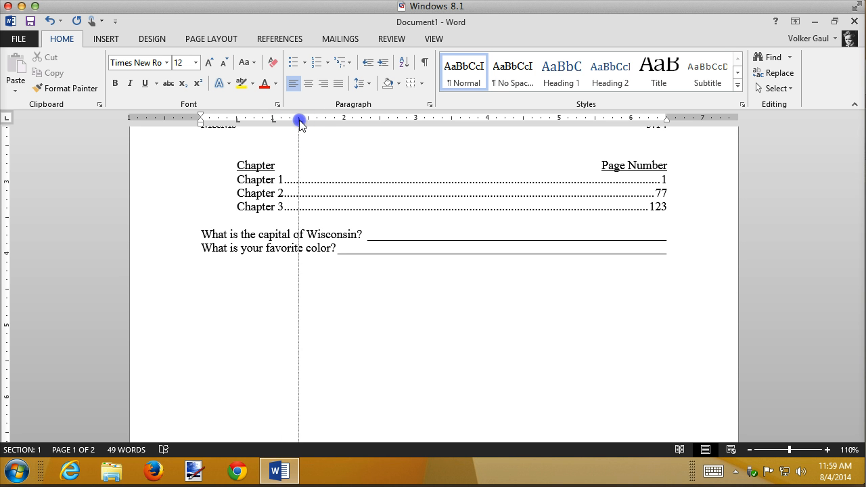
left_click_drag(300, 119, 295, 120)
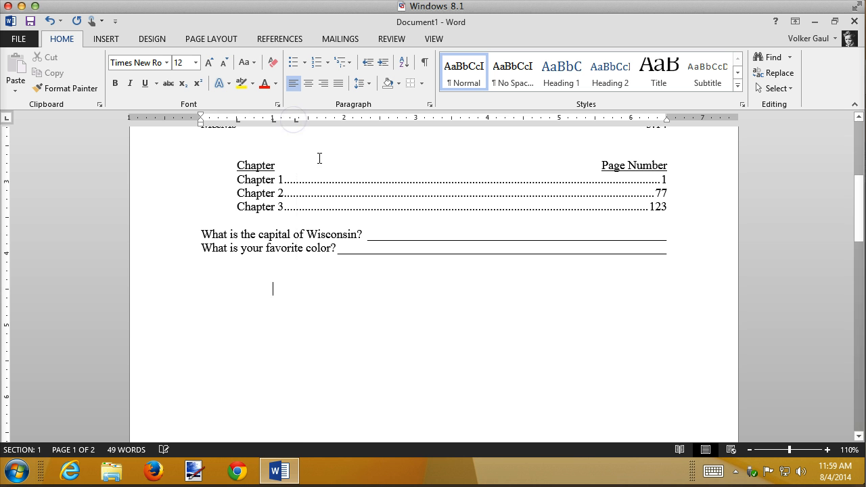
Give the 1 inch tab stop of the new matching line leader 4, and enter Green Bay at the third tab stop
left_click(273, 123)
double_click(273, 123)
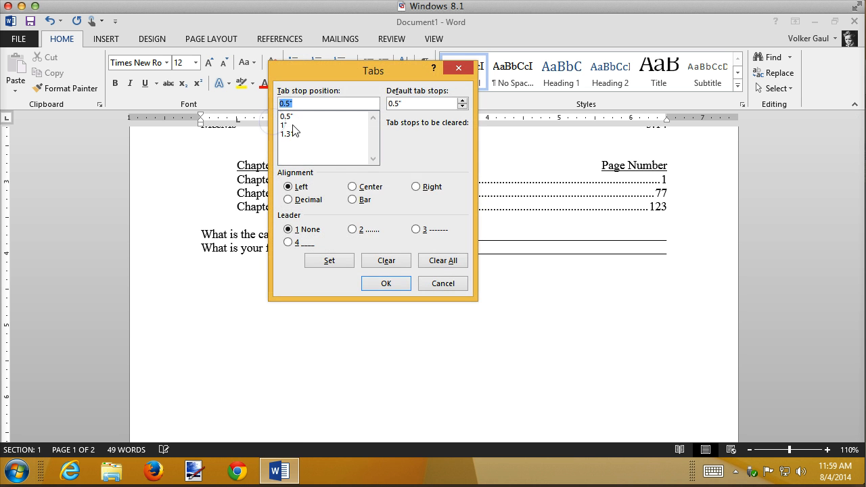
left_click(287, 125)
left_click(289, 242)
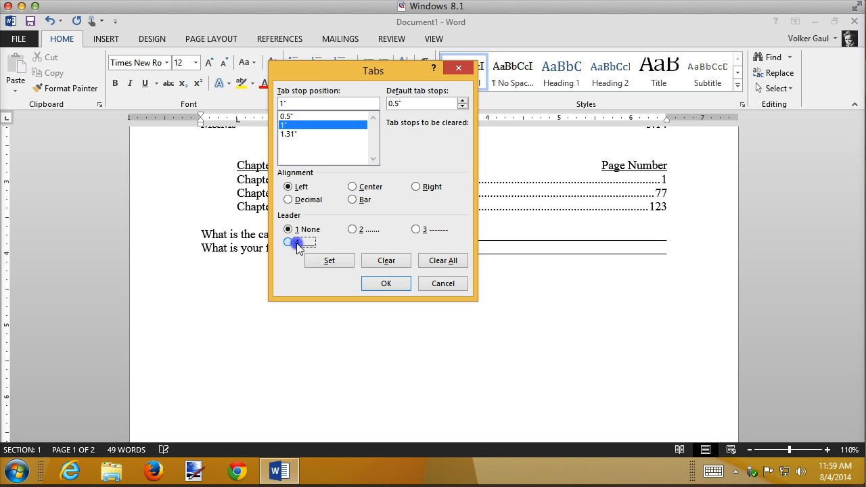
left_click(329, 260)
left_click(386, 284)
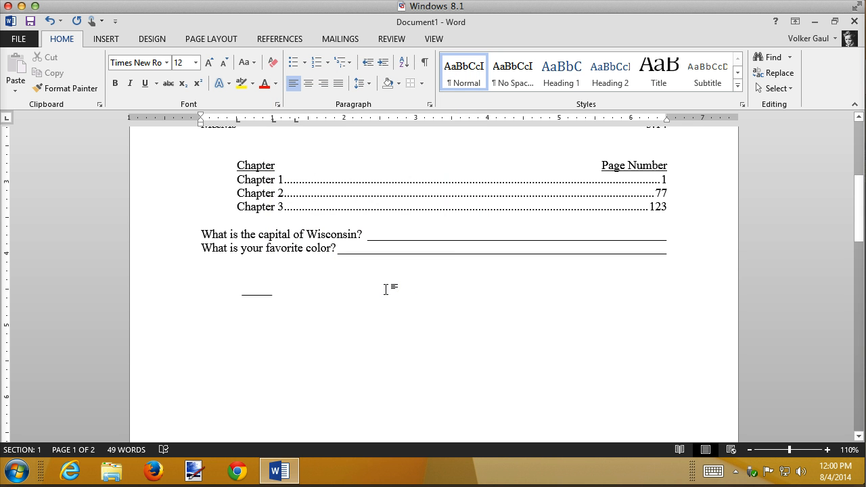
key("Tab")
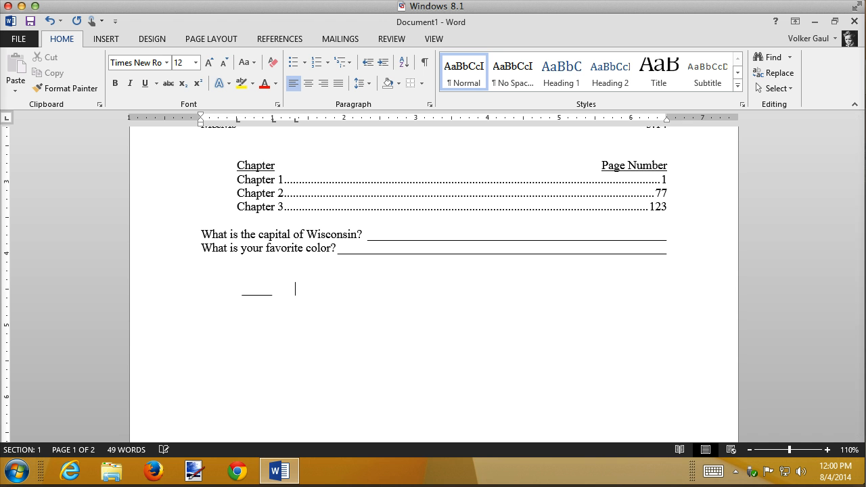
type("Green Bay")
Add a decimal tab stop at 5 inches to the Green Bay line and enter "1." at it
left_click(7, 119)
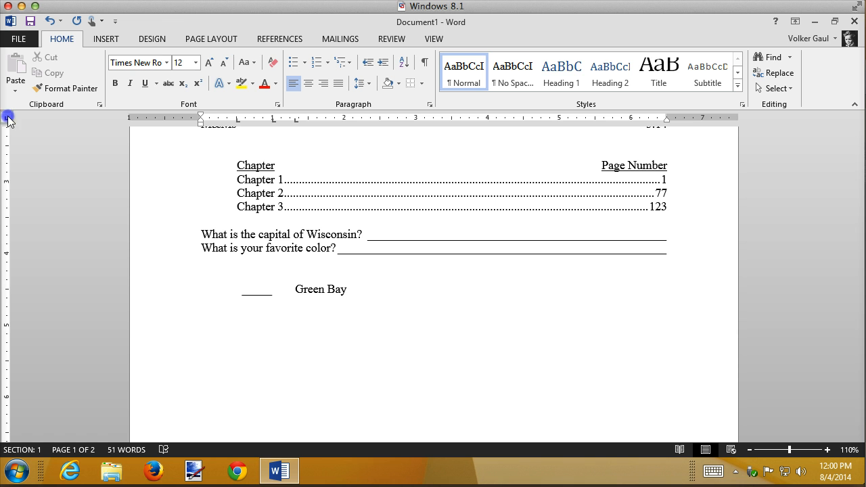
left_click(7, 118)
left_click(6, 118)
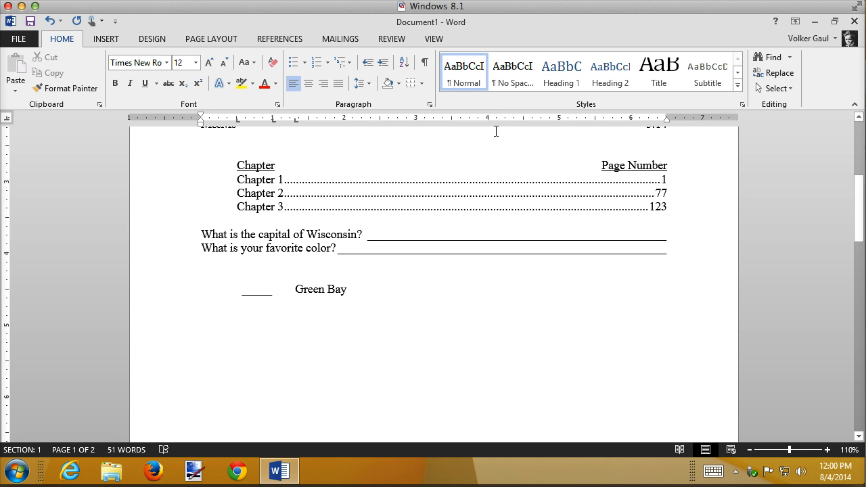
left_click(559, 122)
key("Tab")
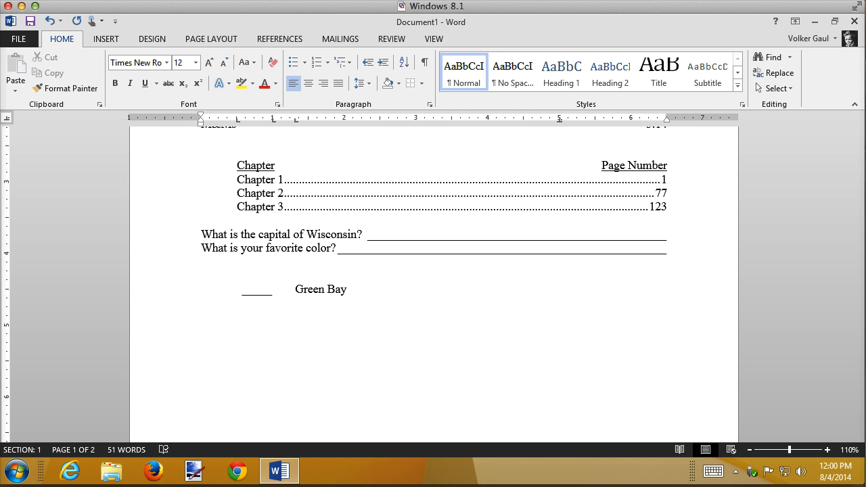
type("1.")
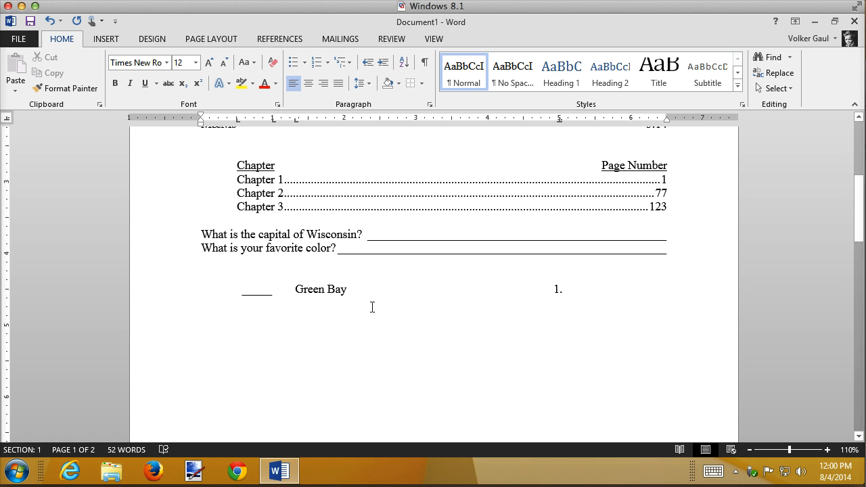
Add a left tab stop at about 5.1 inches, just after the decimal stop, and enter Lions at it
left_click(4, 118)
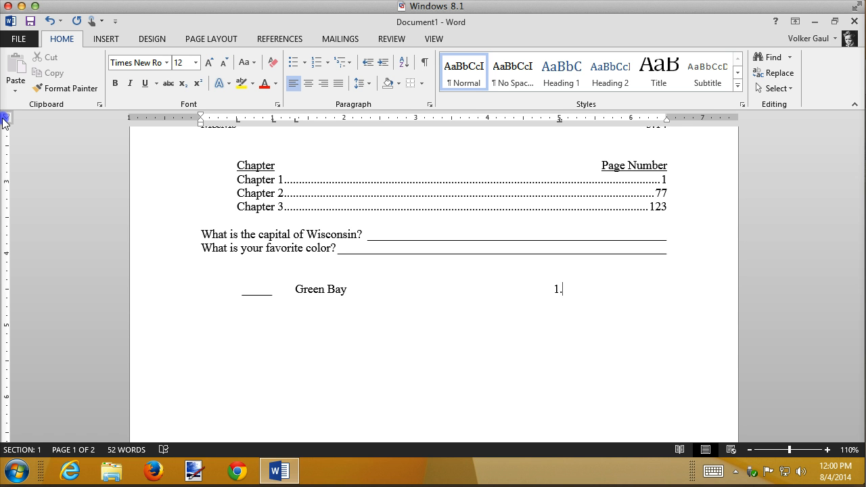
left_click(3, 118)
left_click(3, 119)
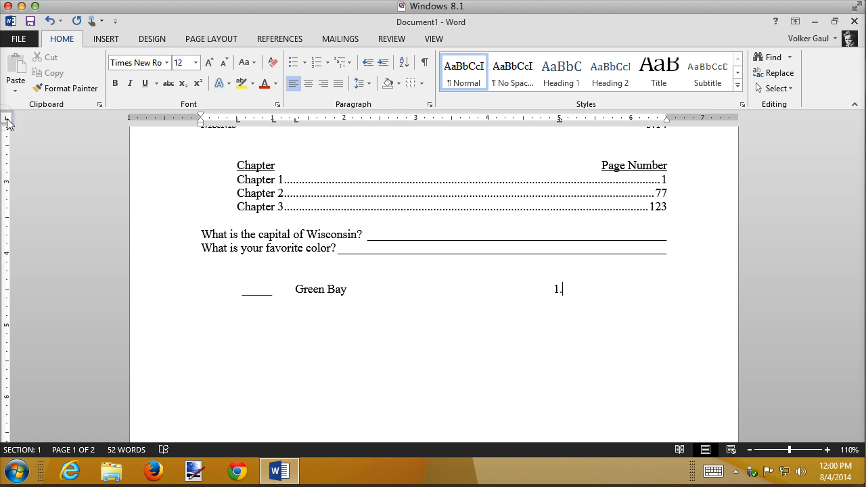
left_click(587, 121)
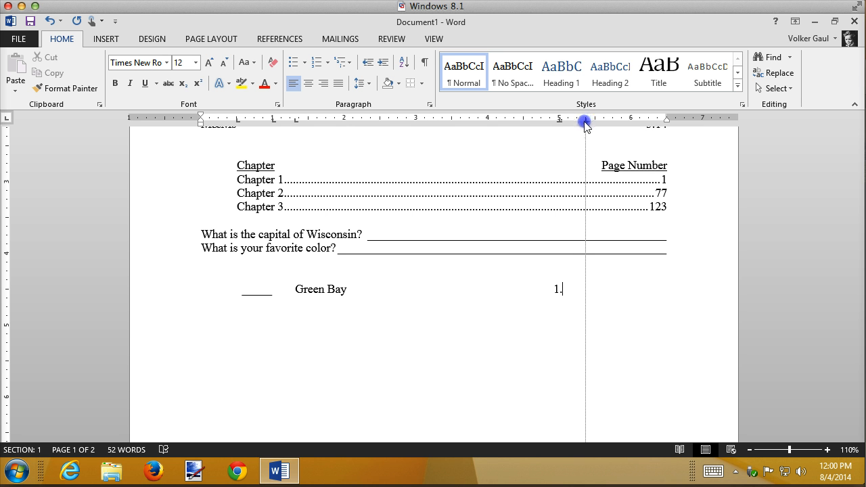
left_click_drag(587, 122, 568, 124)
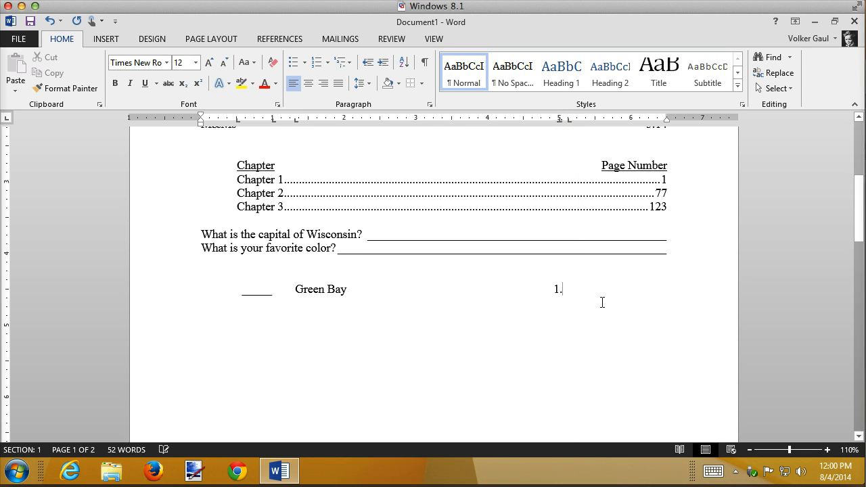
key("Tab")
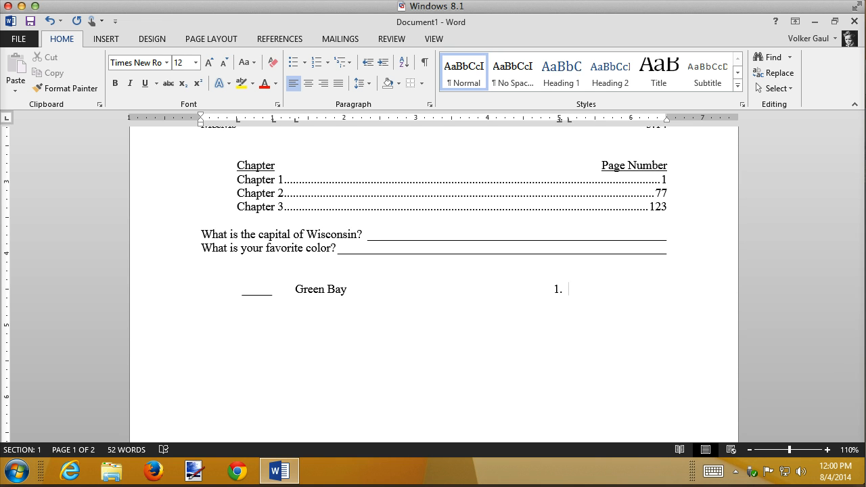
type("Lions")
Start a second matching line with a short blank and Chicago, and move on to its decimal tab stop
key("ctrl+z")
key("Tab")
key("Tab")
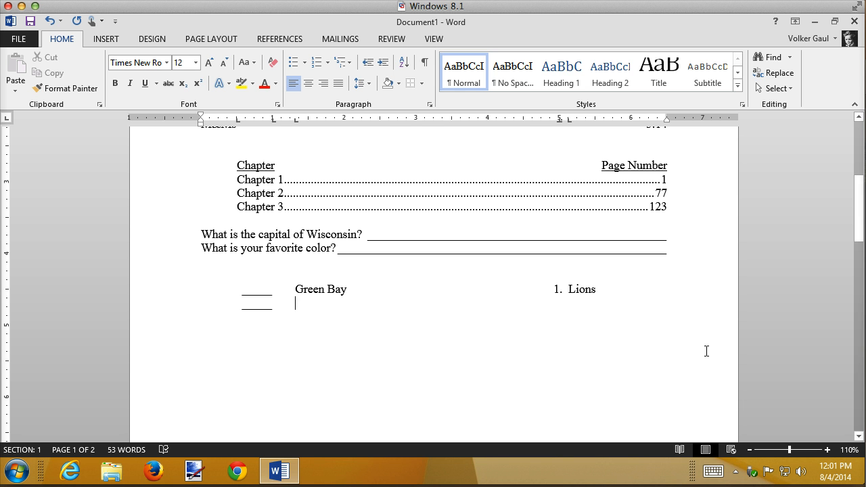
type("Chi")
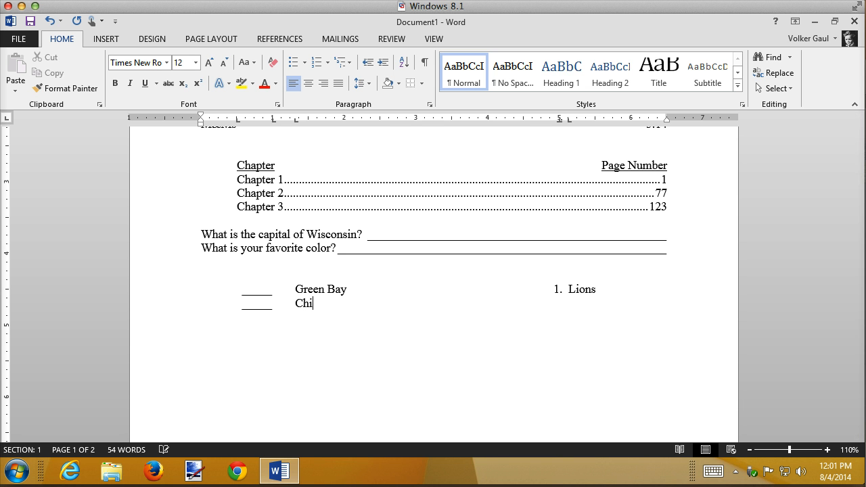
type("cago")
key("BackSpace")
type("1234123412341")
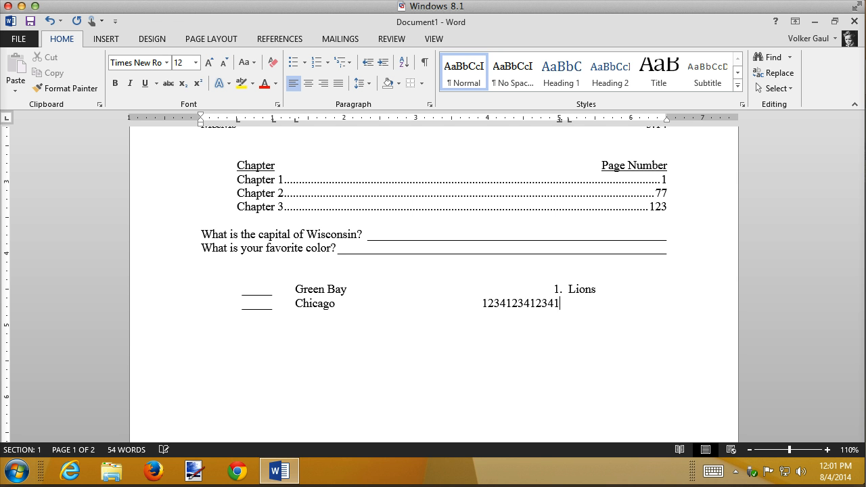
type("234.")
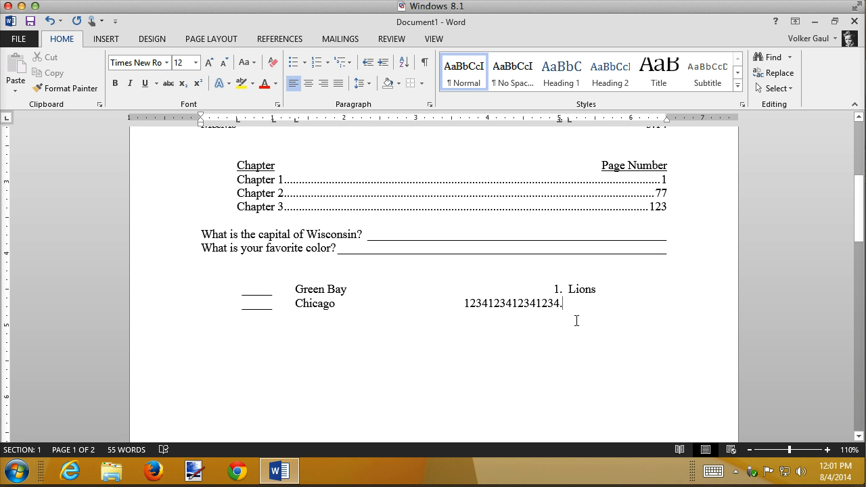
key("BackSpace")
key("BackSpace")
key("BackSpace")
key("BackSpace")
key("BackSpace")
key("BackSpace")
key("BackSpace")
key("BackSpace")
key("BackSpace")
key("BackSpace")
key("BackSpace")
key("BackSpace")
key("BackSpace")
key("BackSpace")
key("BackSpace")
key("BackSpace")
key("BackSpace")
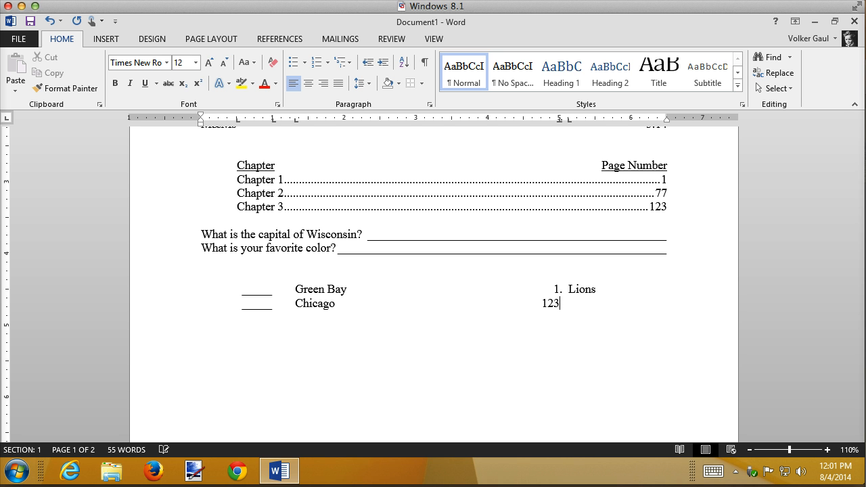
Complete the Chicago line with "2." and Colts, and start a third line with a short blank and Minnesota
type("2. Colts")
key("Tab")
type("_____\tMinnesota")
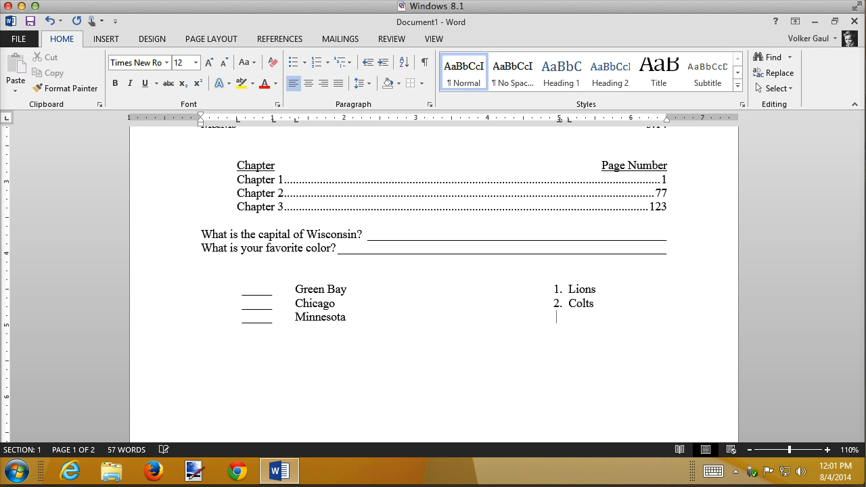
Complete the Minnesota line with "3." and Packers, and start a fourth line with a short blank
key("Tab")
type("3.")
key("Tab")
type("Pak")
key("BackSpace")
type("ckers")
key("Return")
key("Tab")
type("_____")
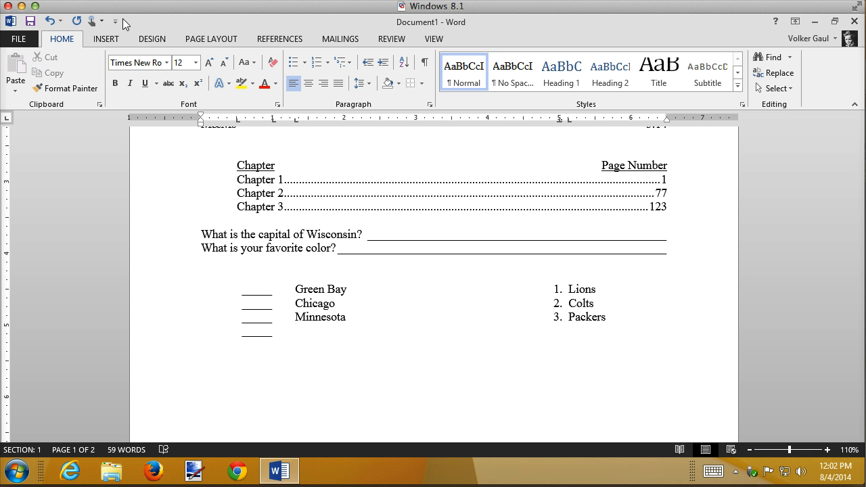
Show the formatting marks and compare the tabs with the matching exercise in the Unit 2 tab notes, moving the notes back out of view
left_click(425, 64)
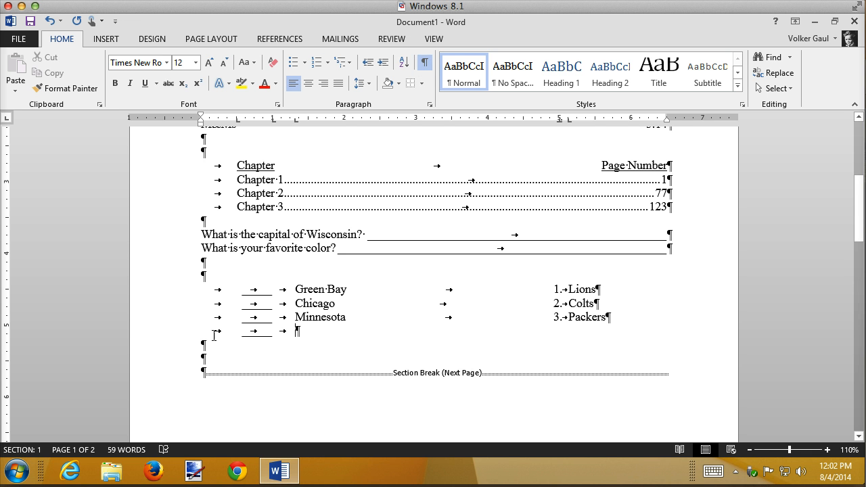
left_click_drag(865, 74, 744, 34)
left_click(629, 256)
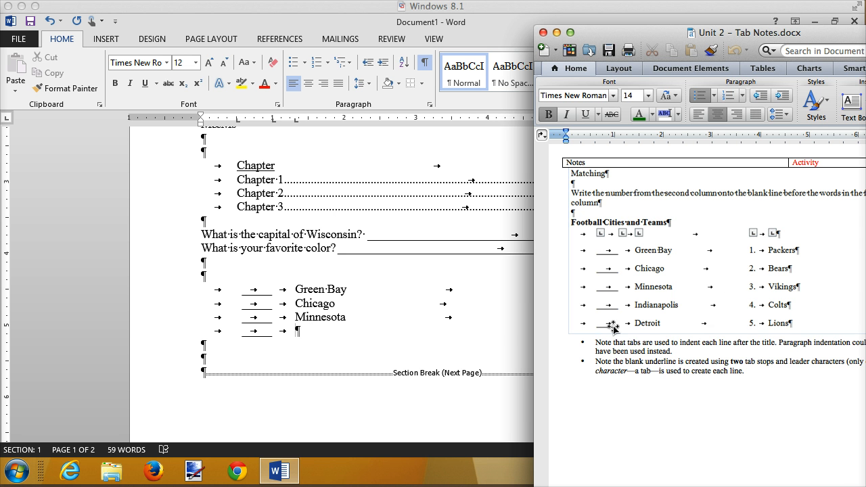
left_click_drag(794, 33, 865, 34)
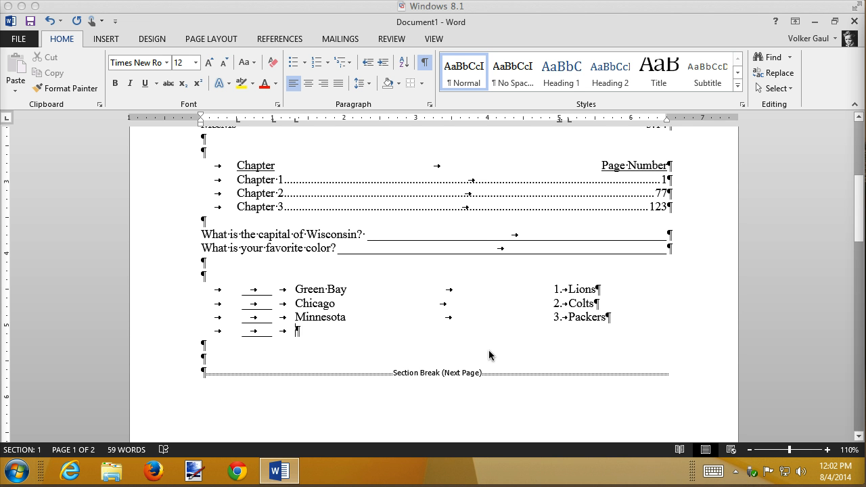
Fill the fourth matching line with Indianapolis, "4." and Lions, and start a new line below it
left_click(330, 332)
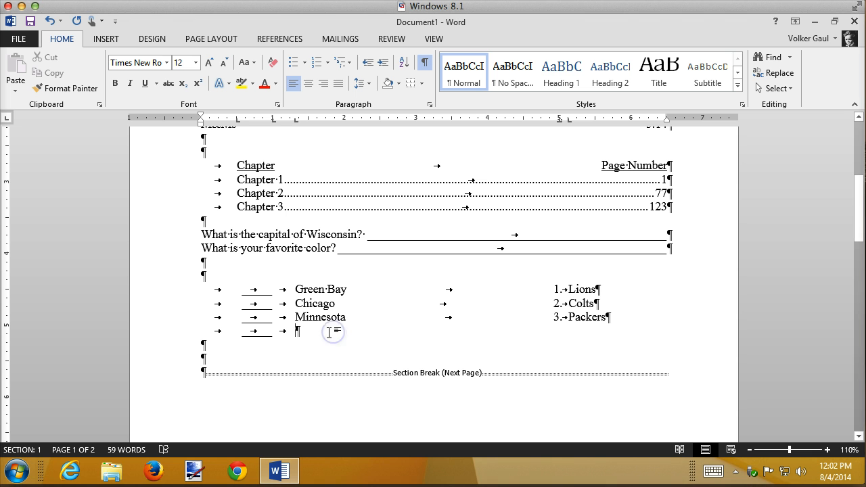
type("Ind")
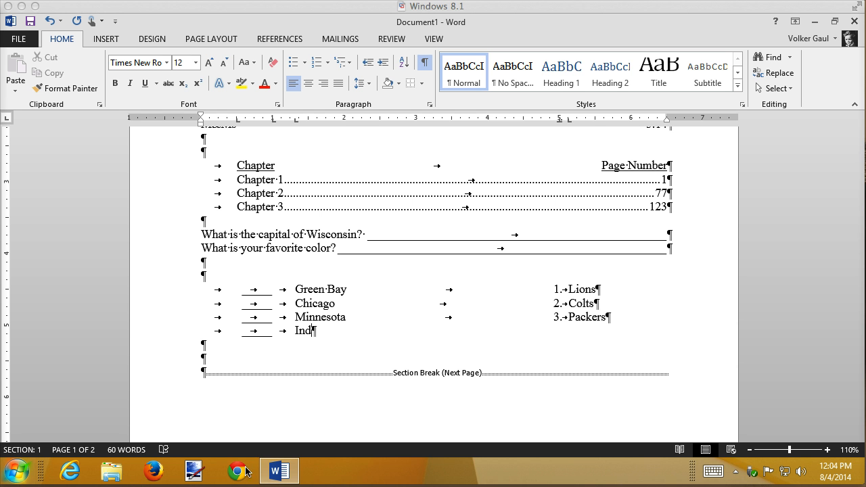
left_click(315, 330)
type("ian")
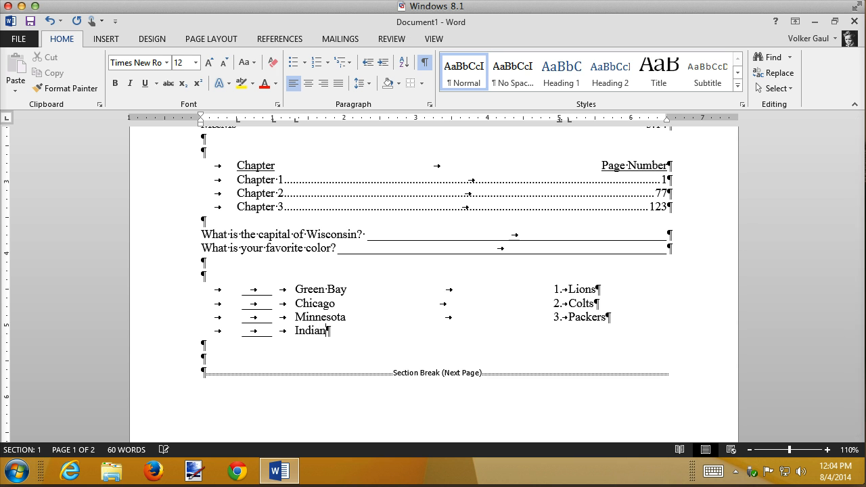
type("apolis")
key("Tab")
type("4.")
key("Tab")
type("Lions")
key("Return")
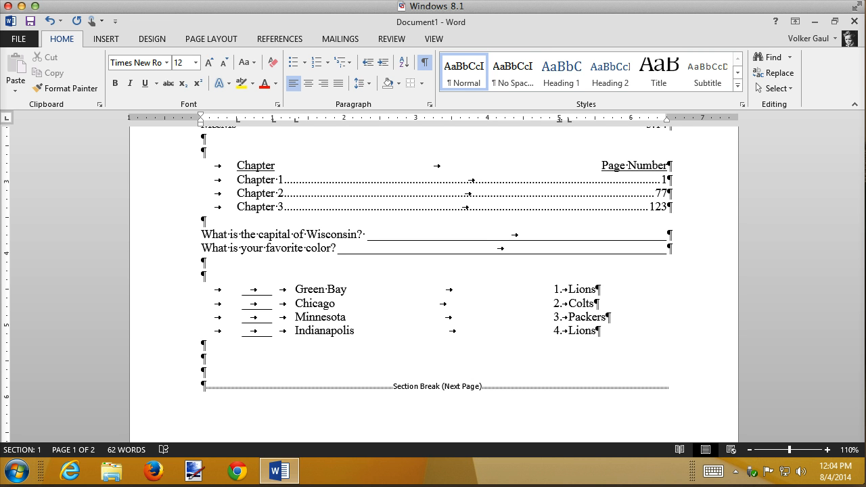
Enter a short blank, Detroit and "10." at the tab stops of the fifth matching line
key("Tab")
key("ctrl+u")
key("Tab")
key("ctrl+u")
key("Tab")
type("Detroit")
key("Tab")
type("10.")
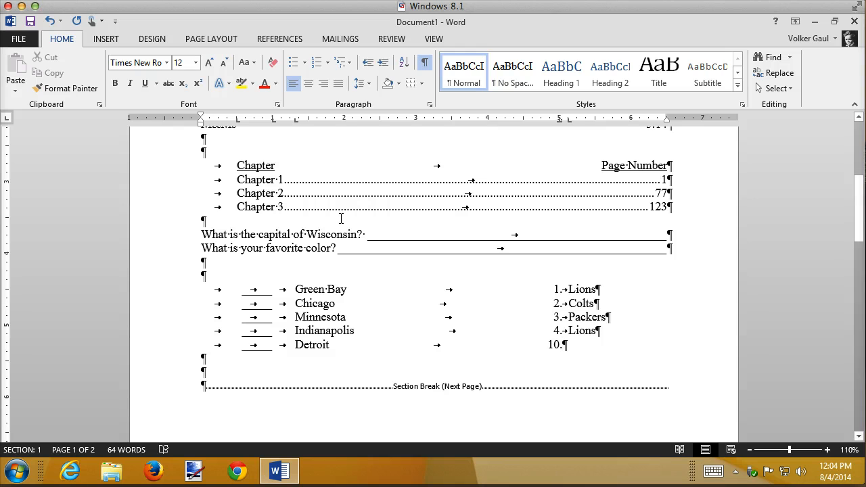
Hide the formatting marks and enter Vikings at the last tab stop of the Detroit line
left_click(425, 62)
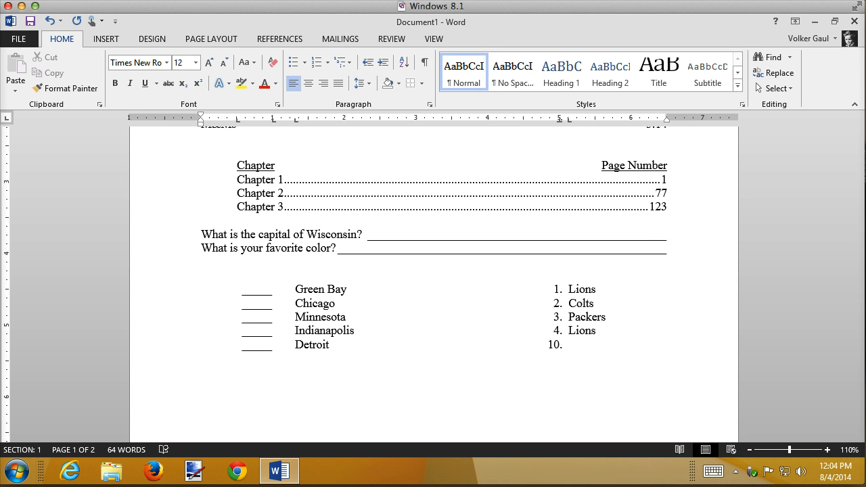
type("Vikings")
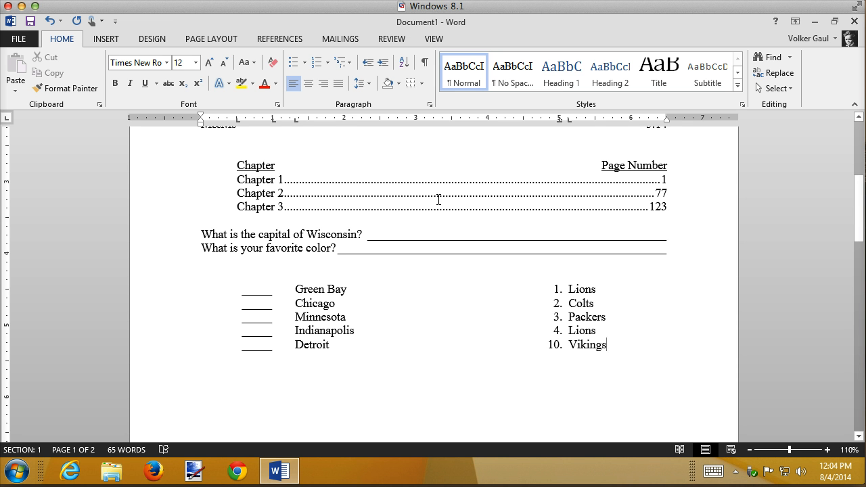
Enter Madision as the answer after the capital of Wisconsin question, ahead of its underline
left_click(373, 234)
type("Madisi")
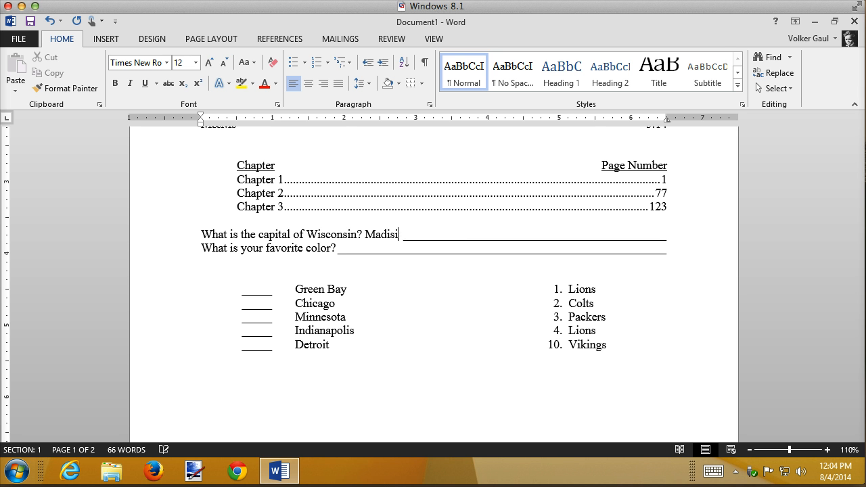
type("on")
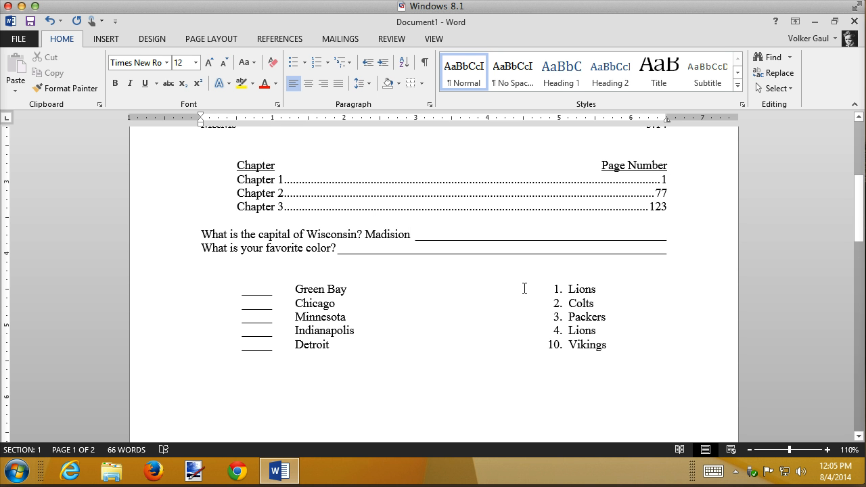
Try moving the landscape page header's right tab stop to the 9" margin and its center tab stop to 4.5"
scroll(525, 288, "up", 6)
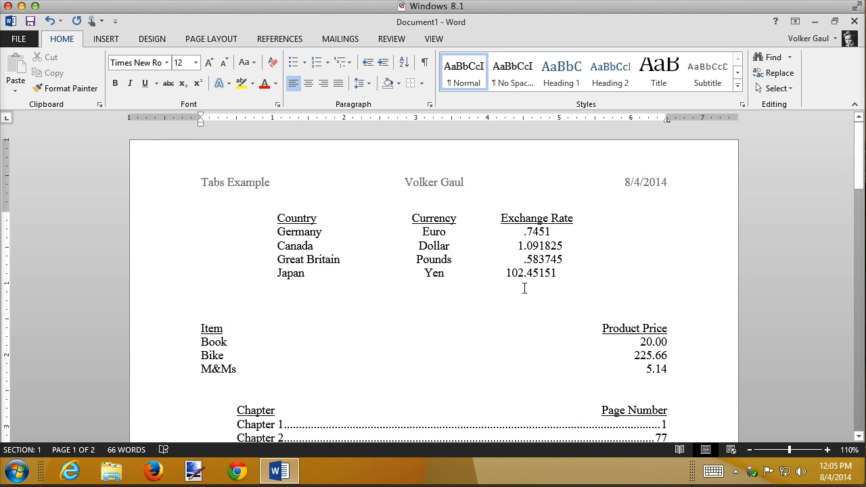
scroll(524, 288, "down", 15)
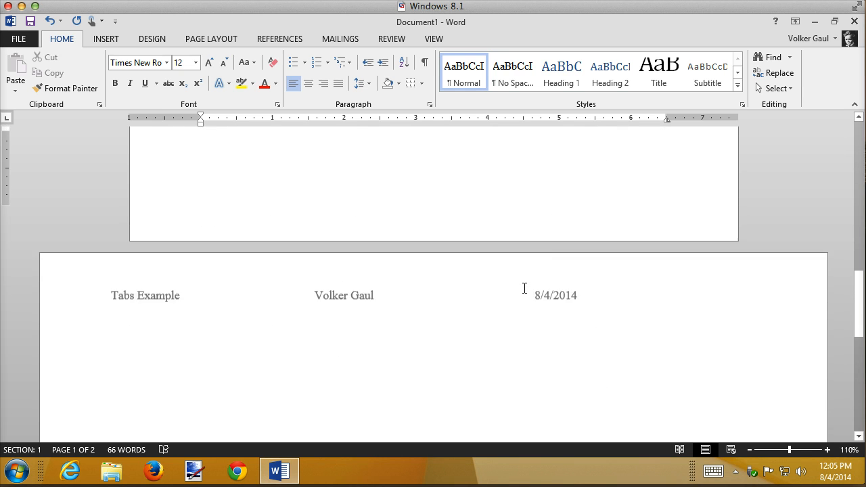
scroll(525, 289, "down", 2)
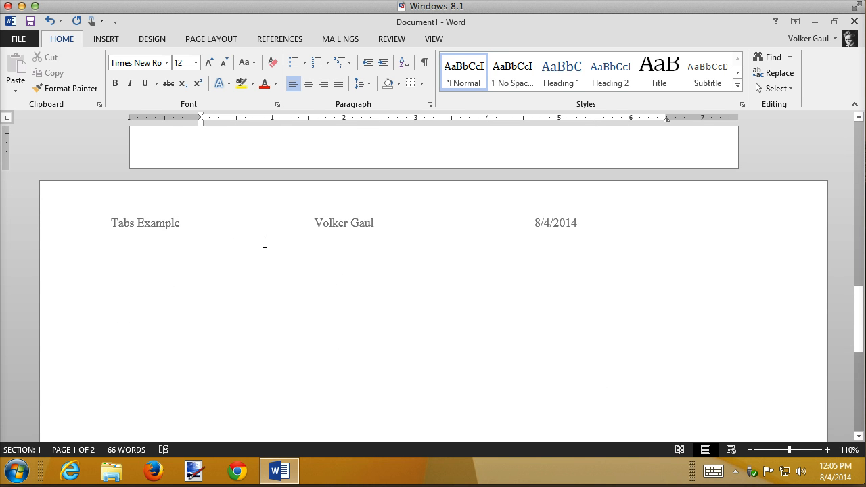
double_click(168, 220)
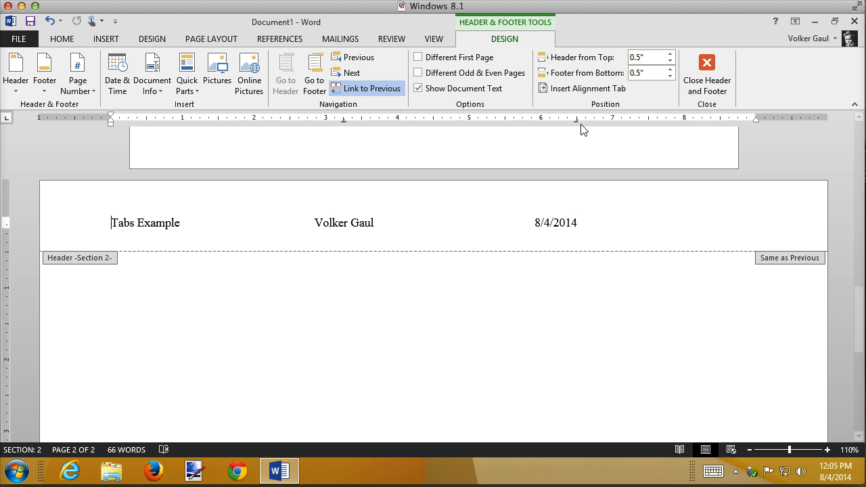
left_click_drag(574, 119, 755, 121)
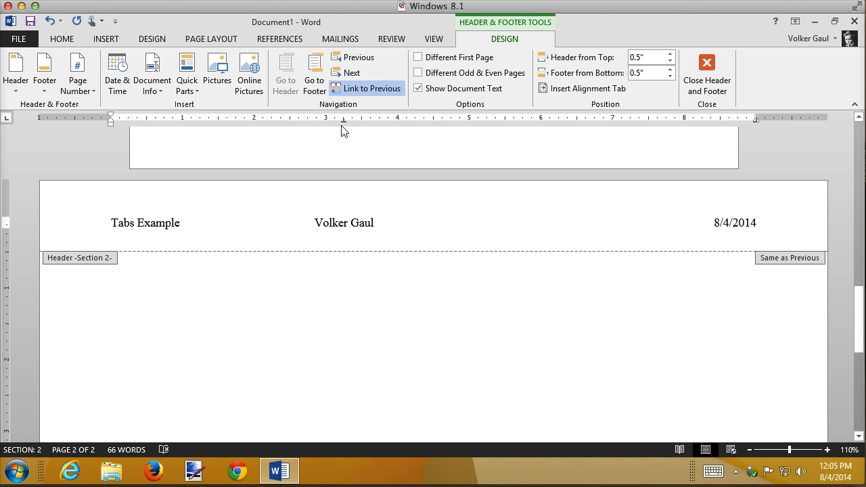
left_click_drag(344, 120, 433, 120)
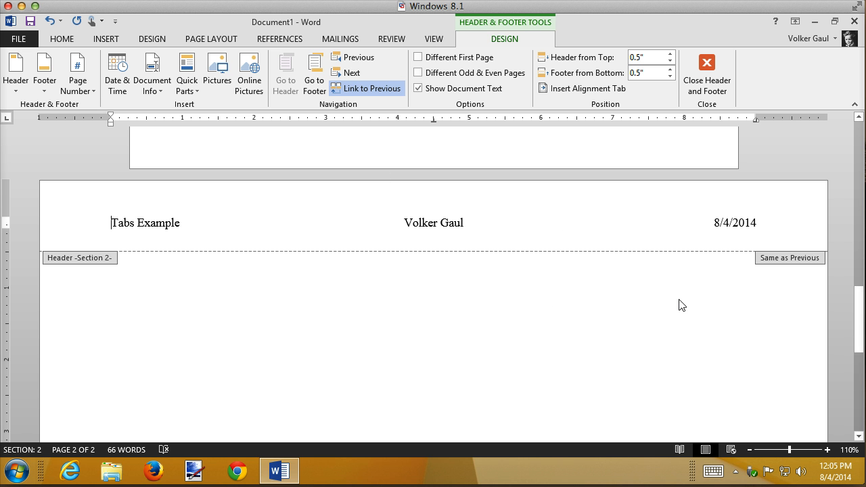
Check how the moved tab stops affect the header on the portrait page, and close header editing
scroll(681, 306, "up", 15)
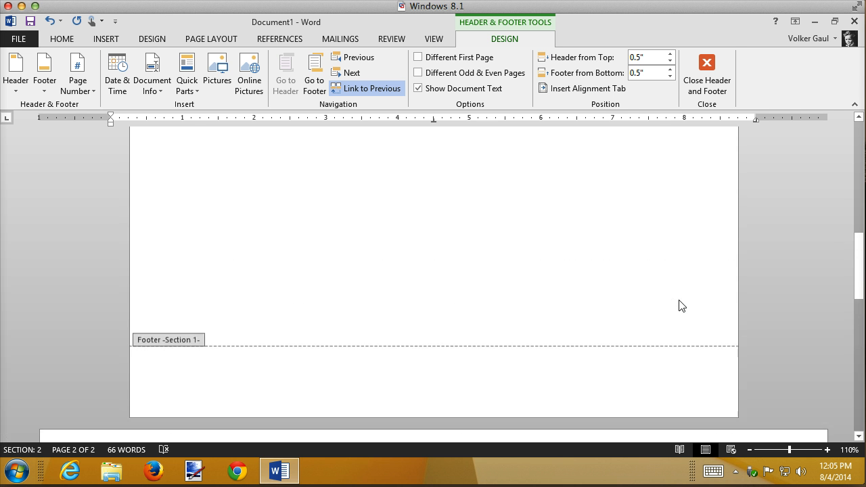
scroll(682, 306, "up", 3)
scroll(681, 306, "down", 15)
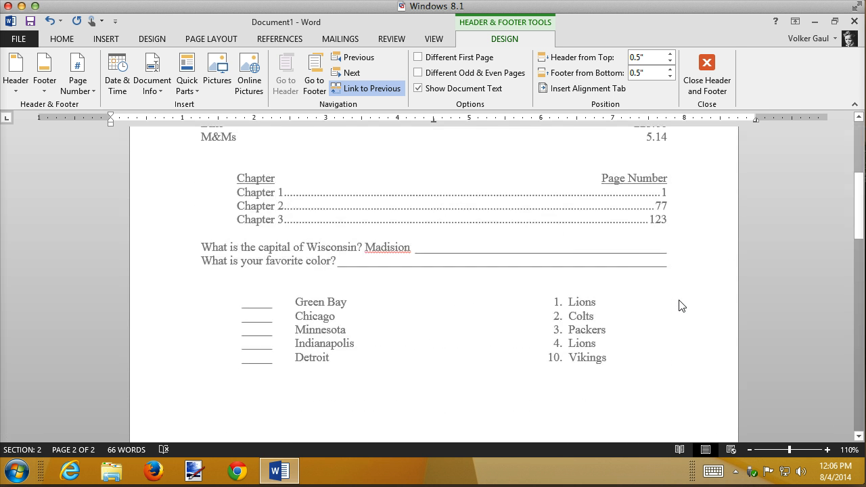
scroll(681, 306, "down", 5)
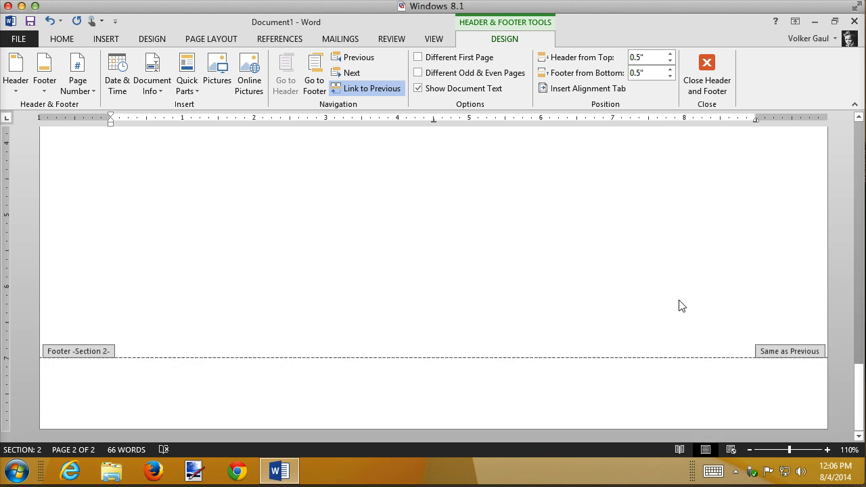
scroll(681, 306, "up", 15)
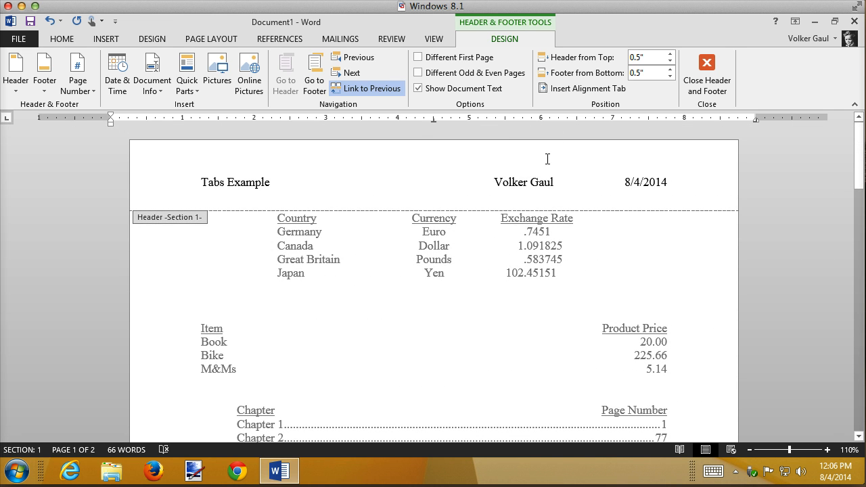
left_click(412, 172)
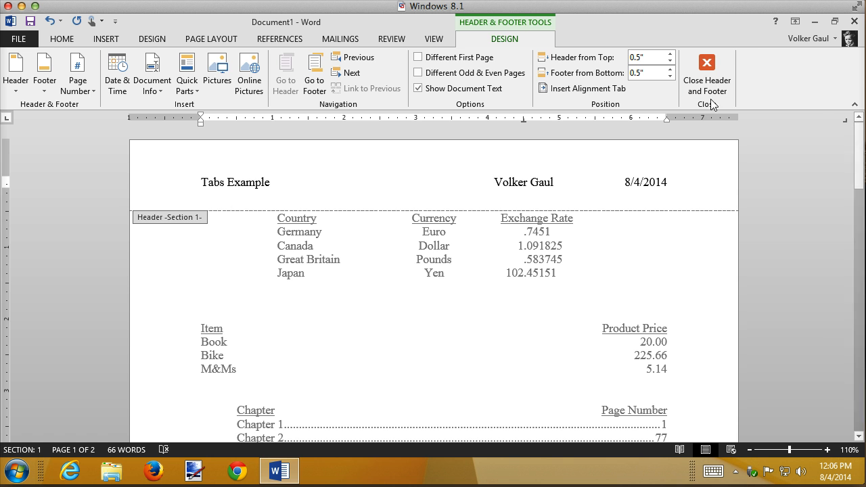
left_click(706, 69)
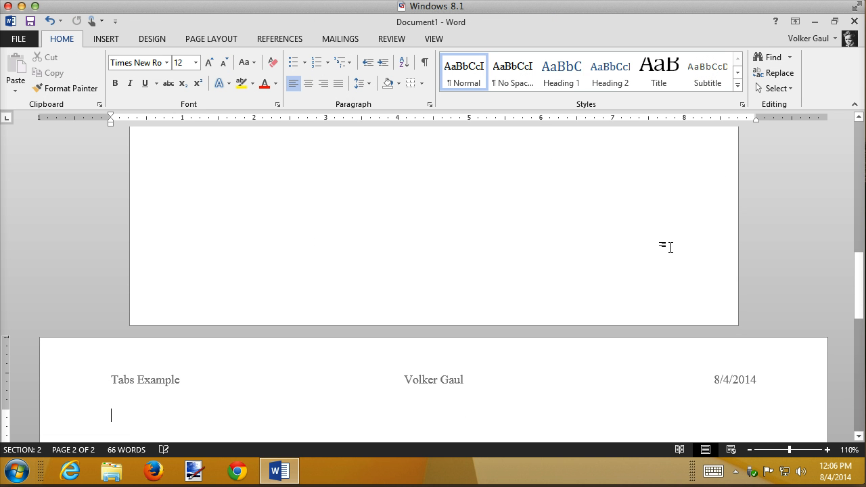
Reopen the landscape page's header, undo both tab stop moves and unlink the header from the previous section
double_click(455, 385)
key("ctrl+z")
key("ctrl+z")
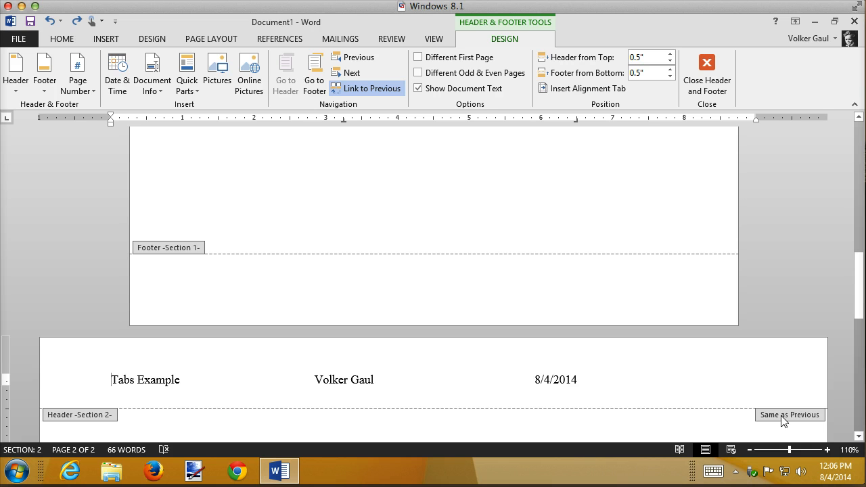
left_click(363, 88)
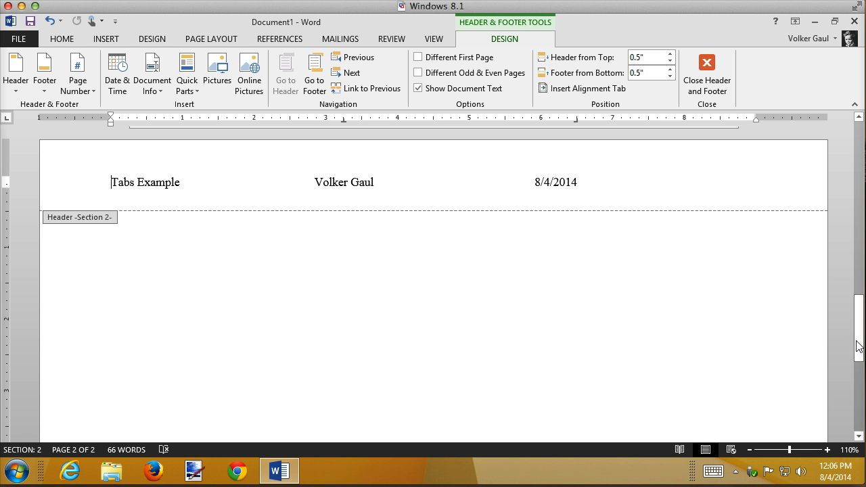
Move the Section 2 header's center tab stop to 4.5" and its right tab stop to the 9" right margin
mouse_move(858, 342)
left_mouse_down()
mouse_move(861, 157)
mouse_move(861, 341)
mouse_move(861, 331)
left_mouse_up()
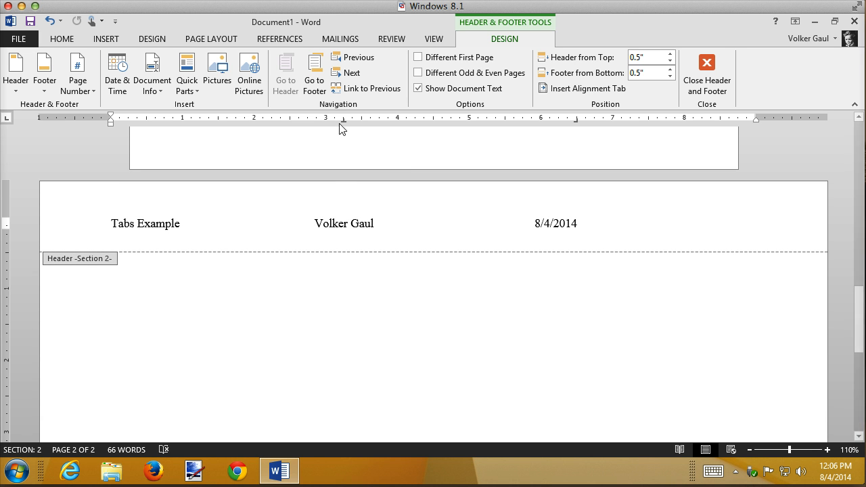
left_click_drag(343, 121, 433, 122)
left_click_drag(577, 122, 775, 120)
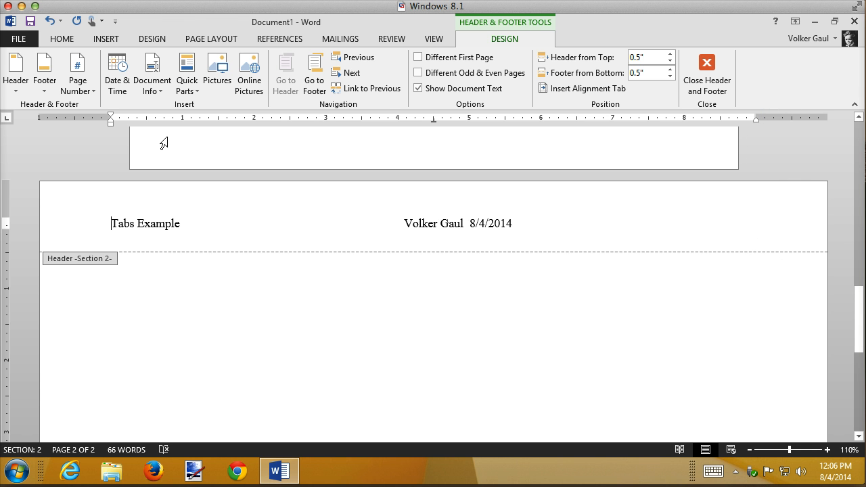
key("ctrl+z")
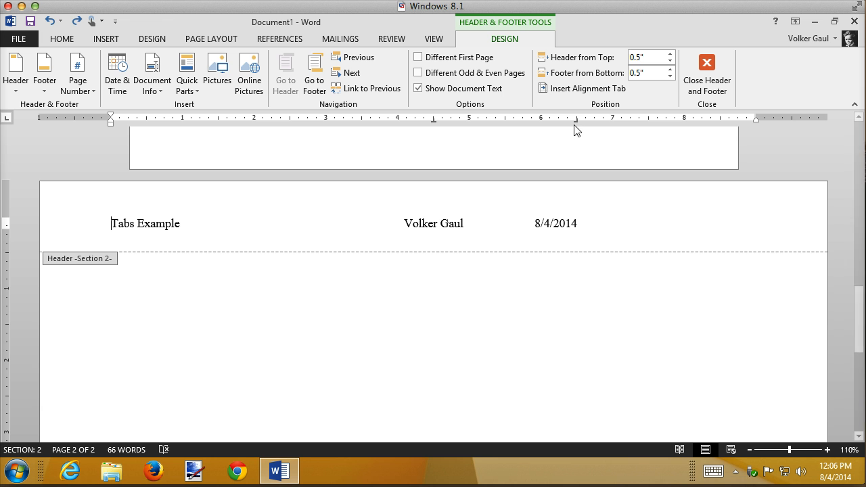
left_click_drag(576, 119, 756, 119)
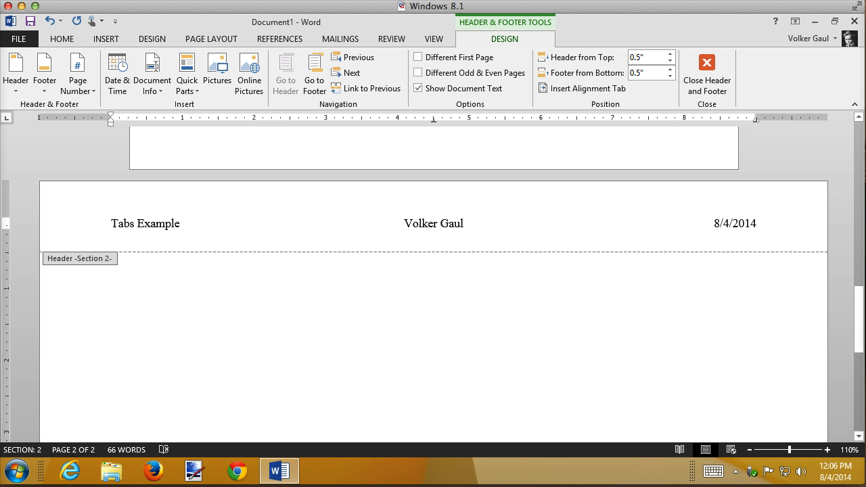
mouse_move(861, 313)
left_mouse_down()
mouse_move(862, 170)
mouse_move(863, 328)
left_mouse_up()
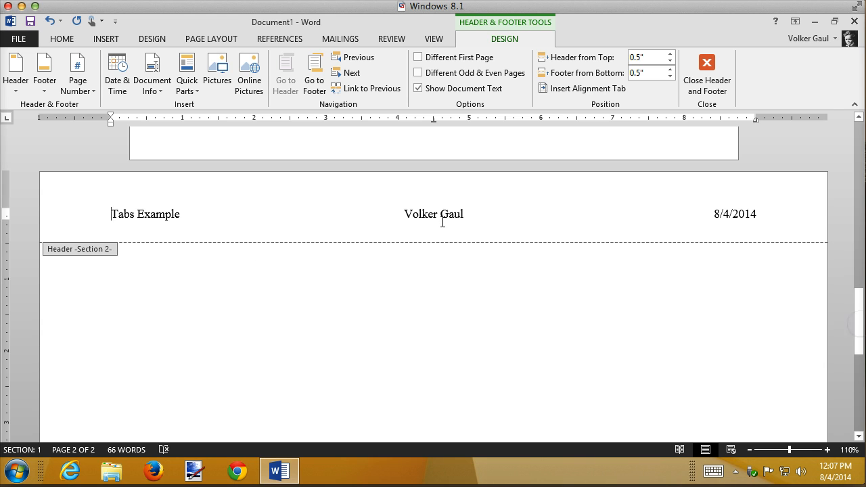